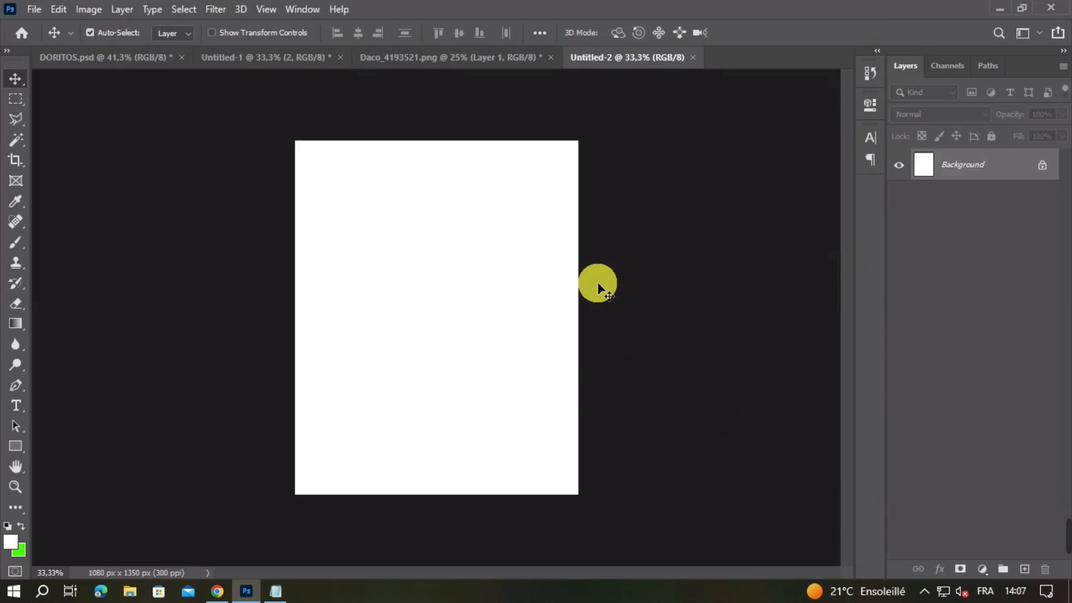
- Switch to the Notepad file, copy the colour code ff8f4a and return to the Untitled-2 document
left_click(276, 590)
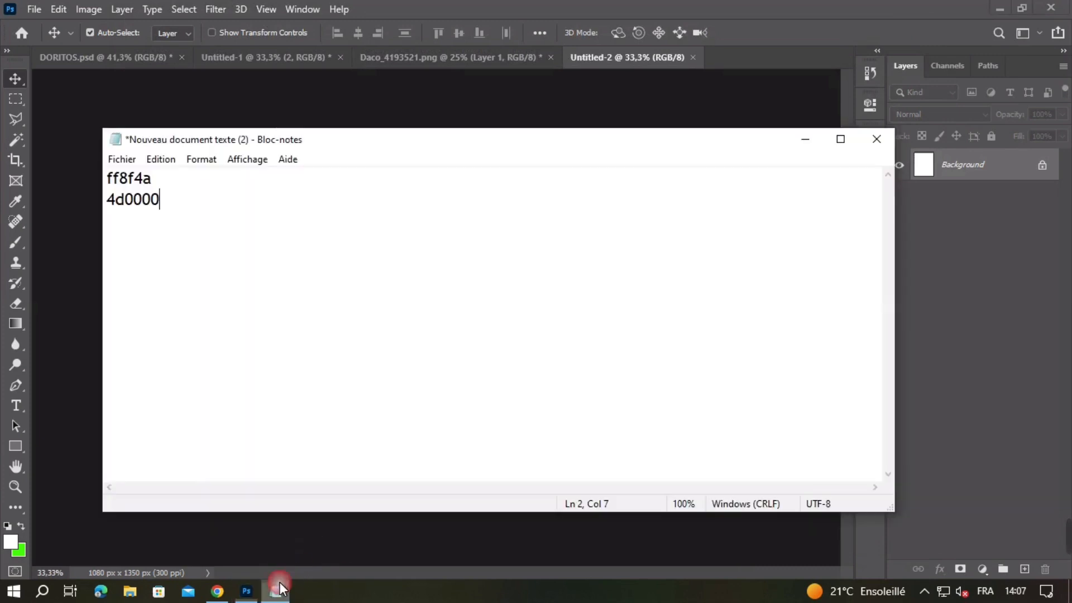
left_click(128, 178)
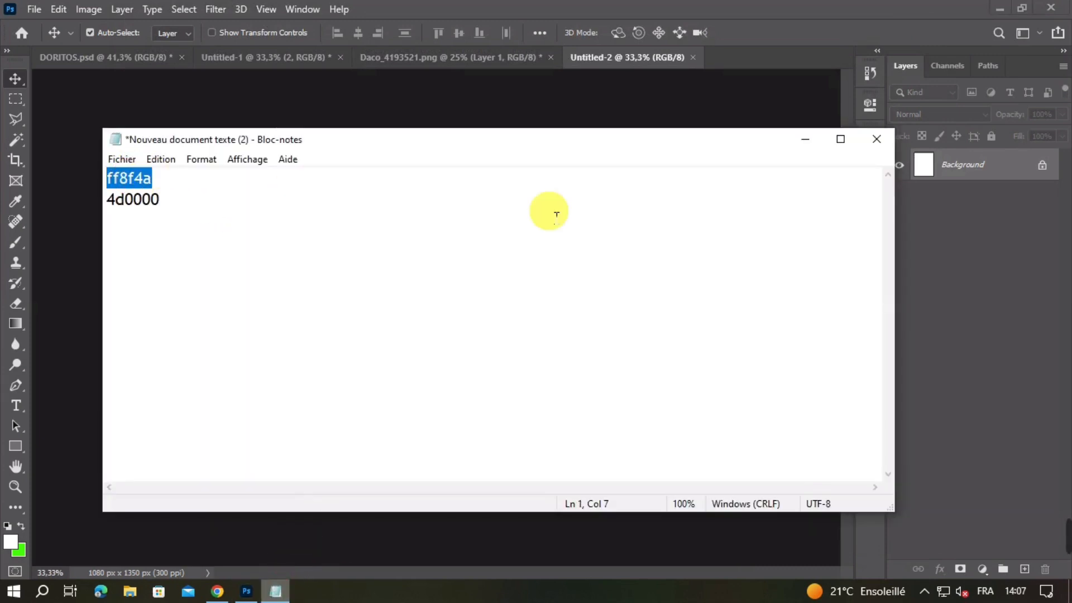
left_click(810, 146)
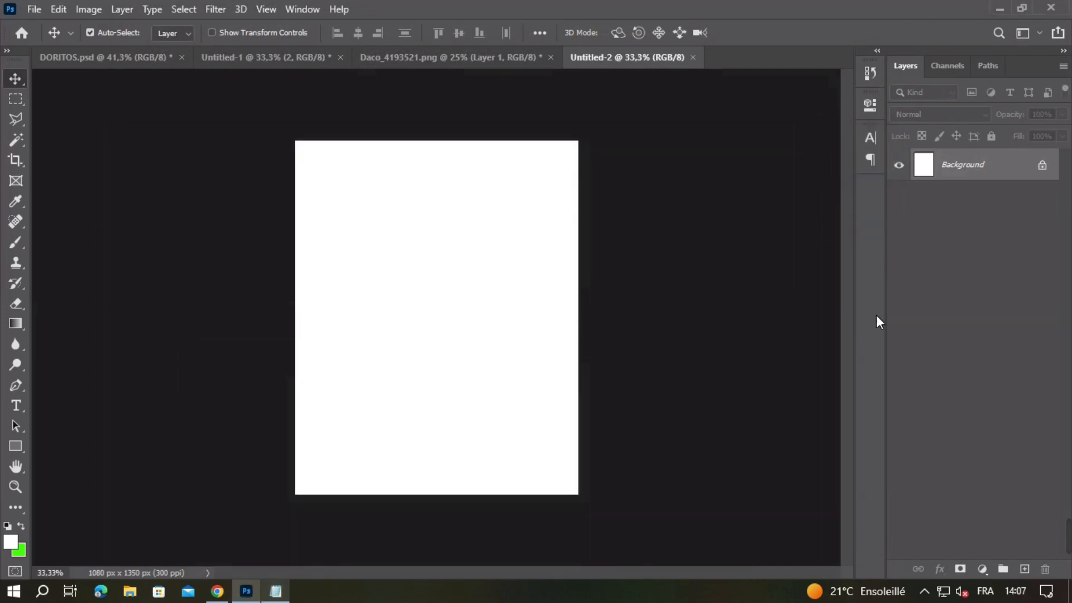
- Add a Solid Color fill layer above the Background with the colour ff8f4a
left_click(987, 568)
left_click(990, 291)
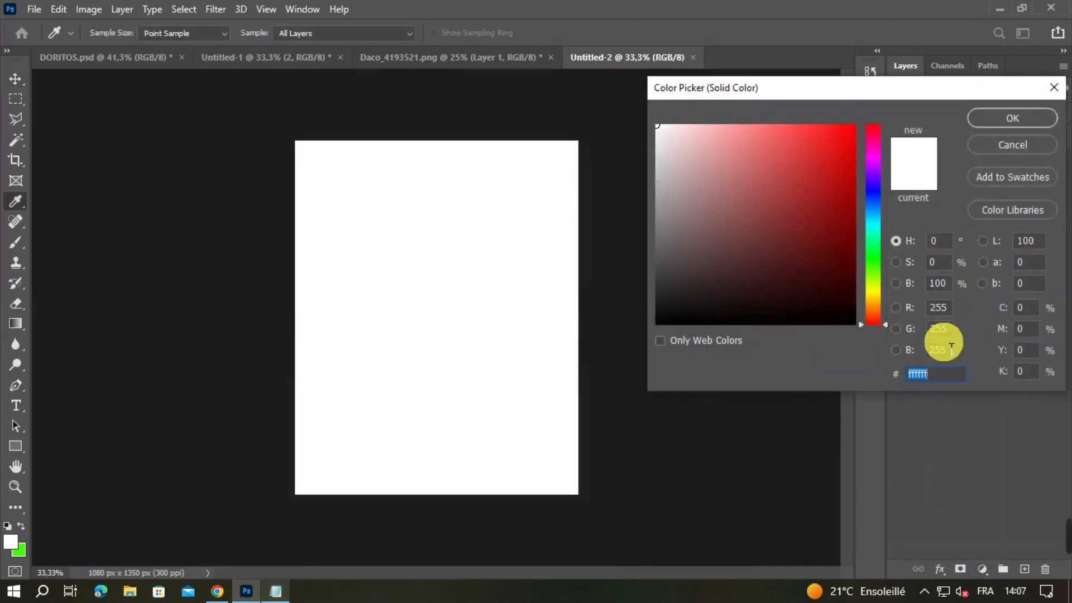
type("ff8f4a")
left_click_drag(880, 106, 619, 126)
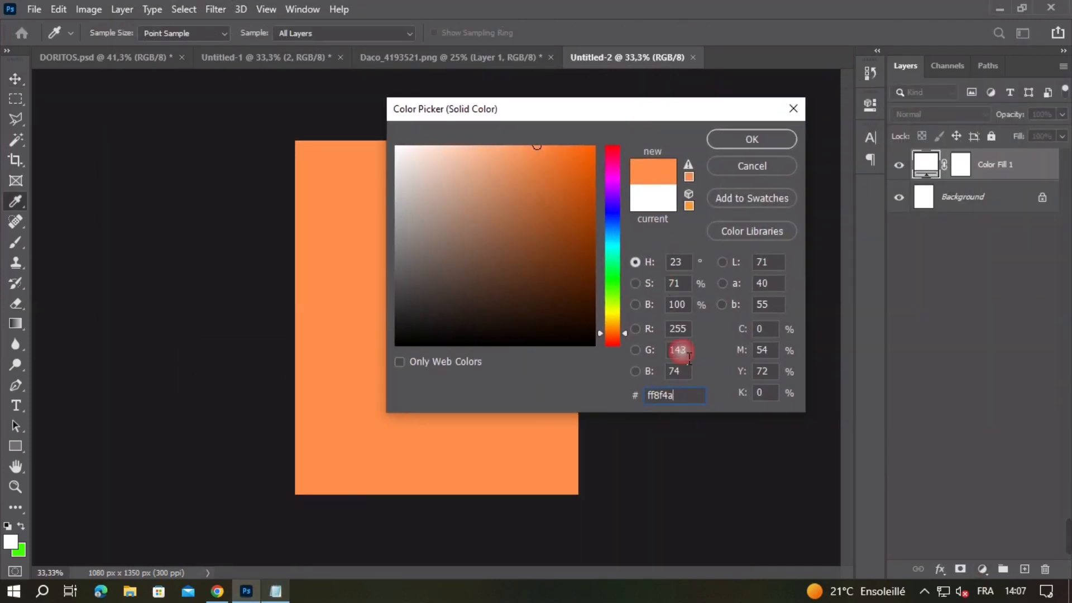
double_click(695, 401)
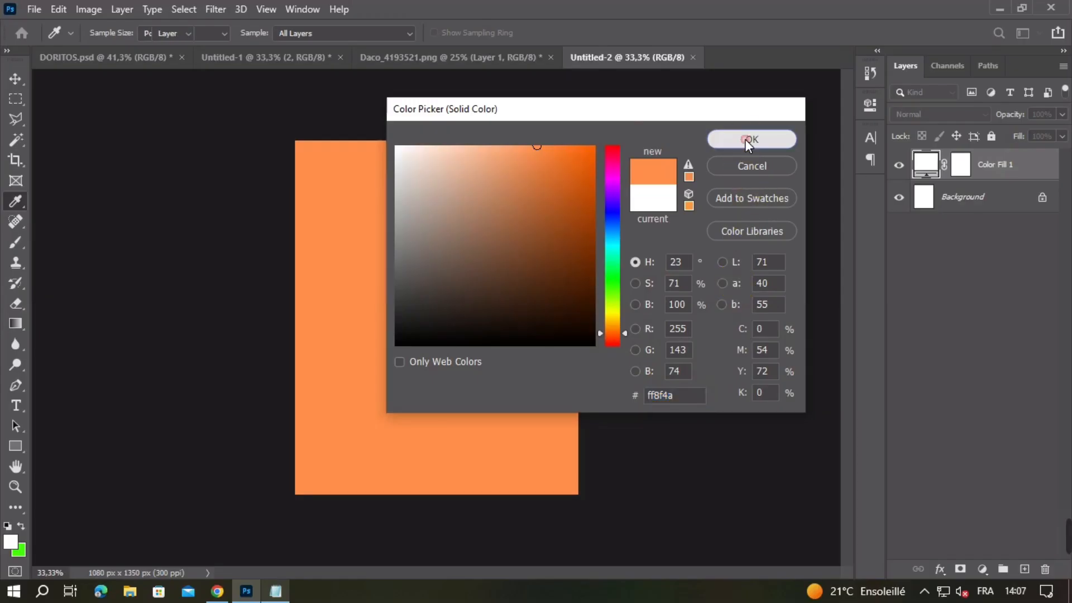
left_click(854, 57)
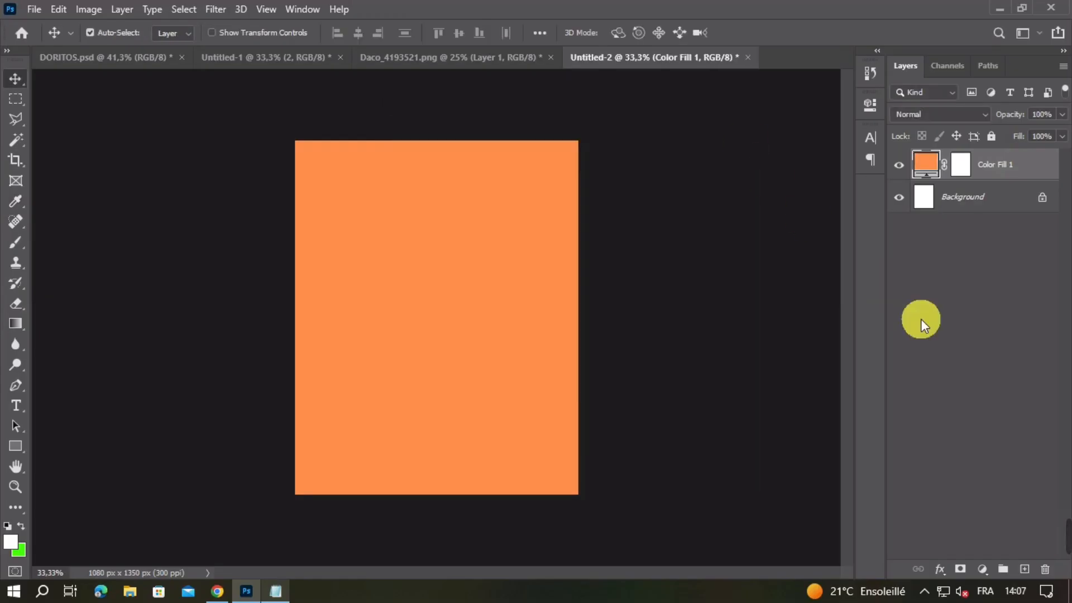
- Add a second Solid Color fill layer on top, using the code 4d0000 copied from the Notepad file
left_click(980, 568)
left_click(987, 294)
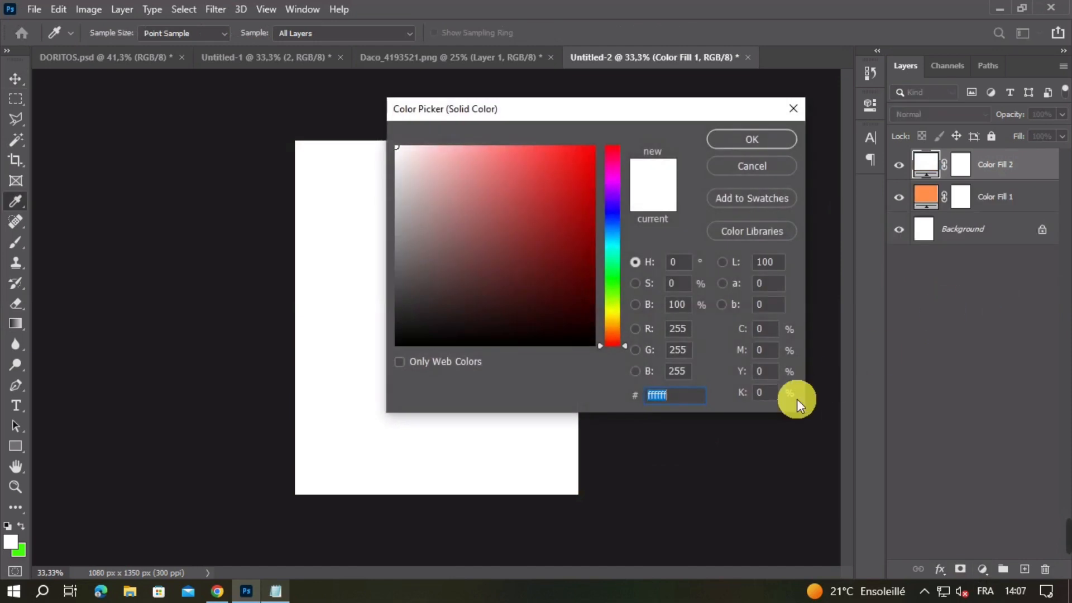
left_click(275, 590)
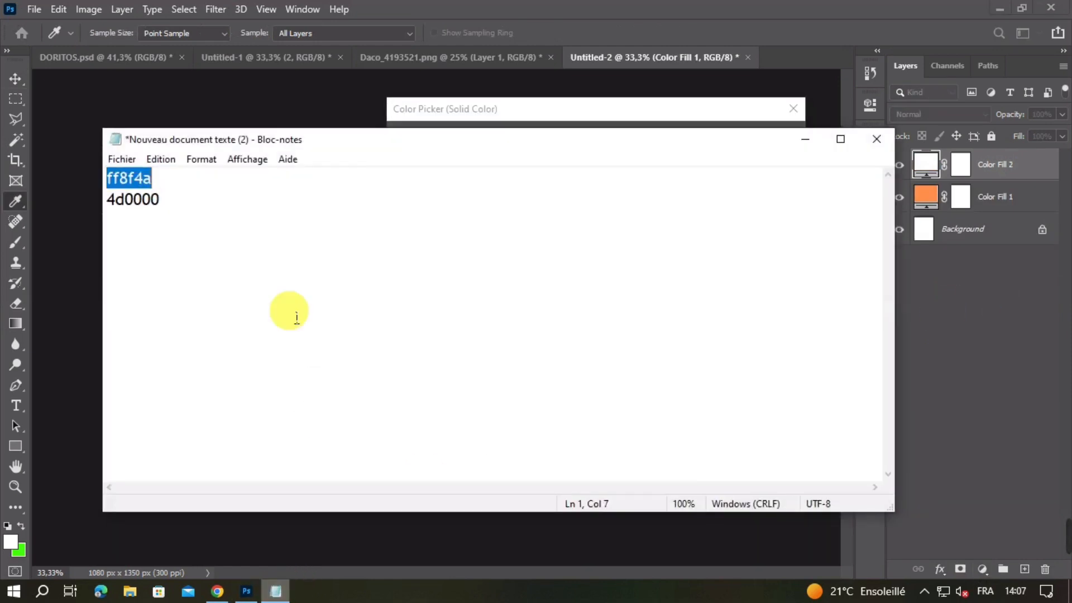
left_click(152, 206)
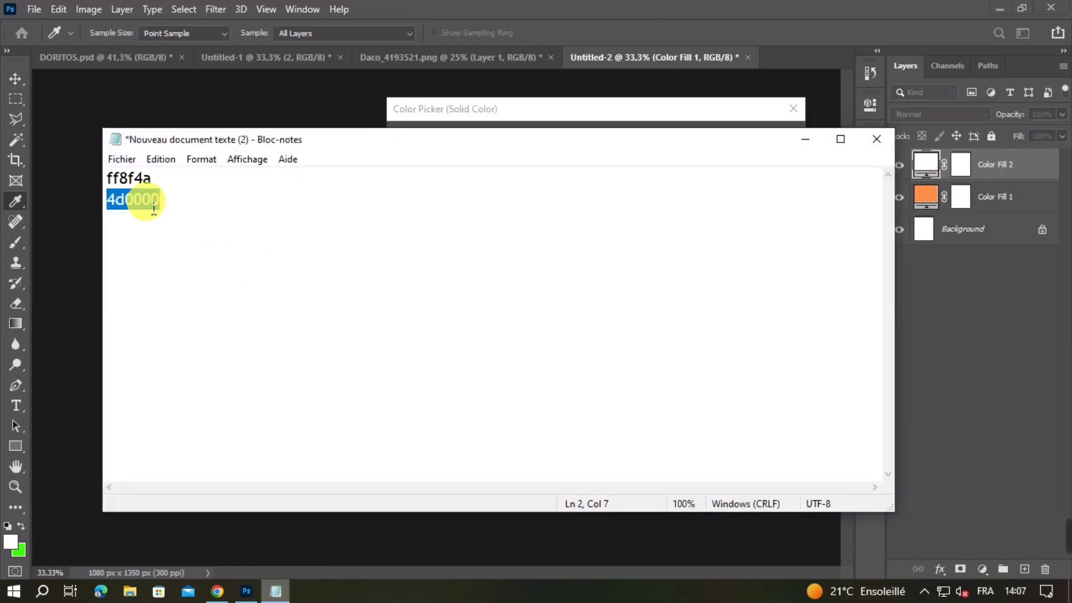
left_click(605, 112)
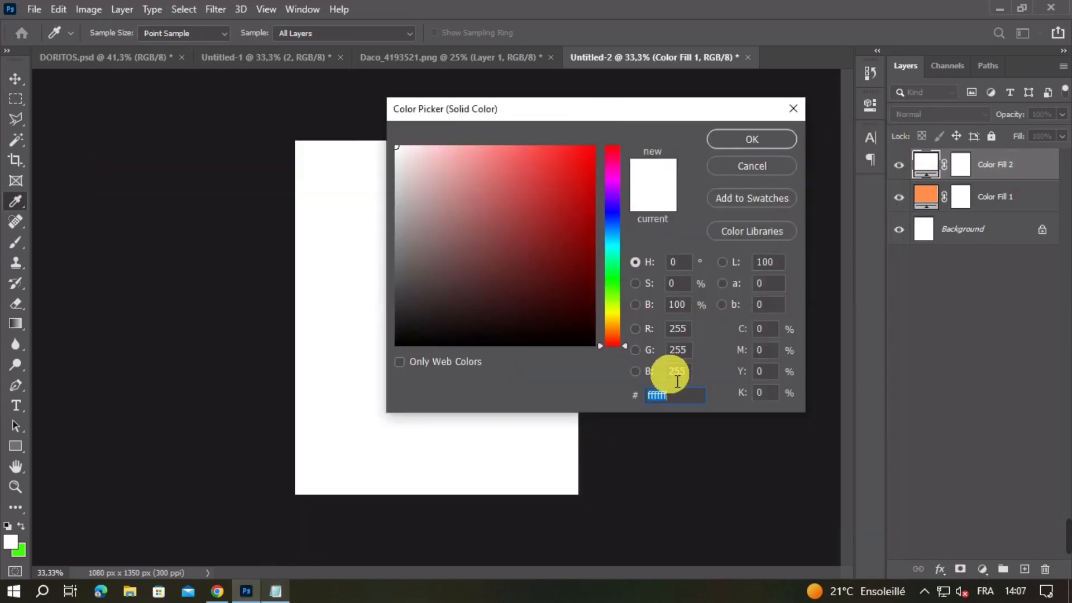
type("4d0000")
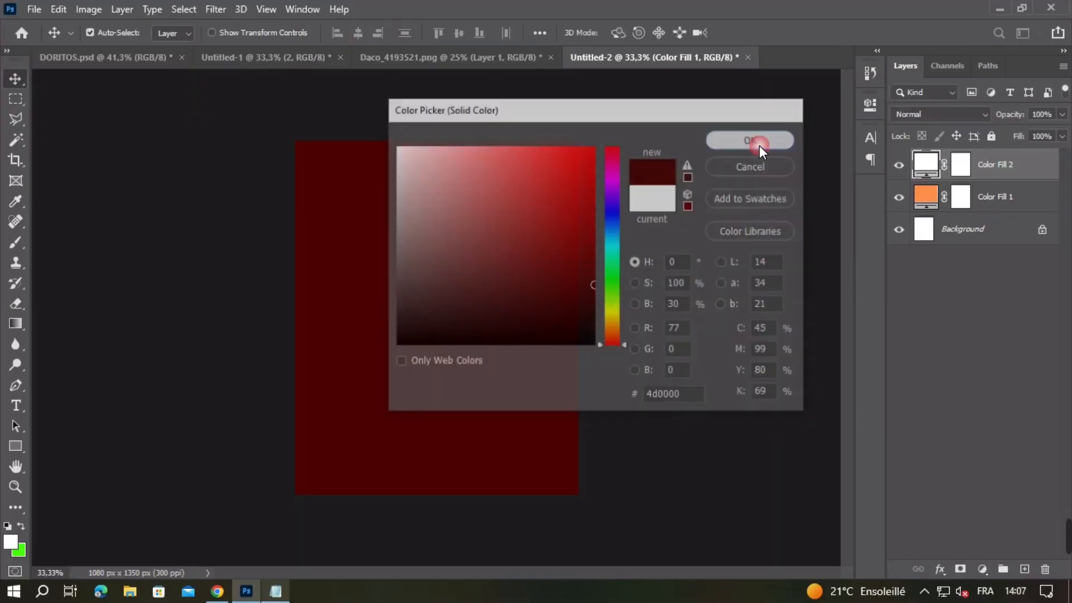
left_click(845, 73)
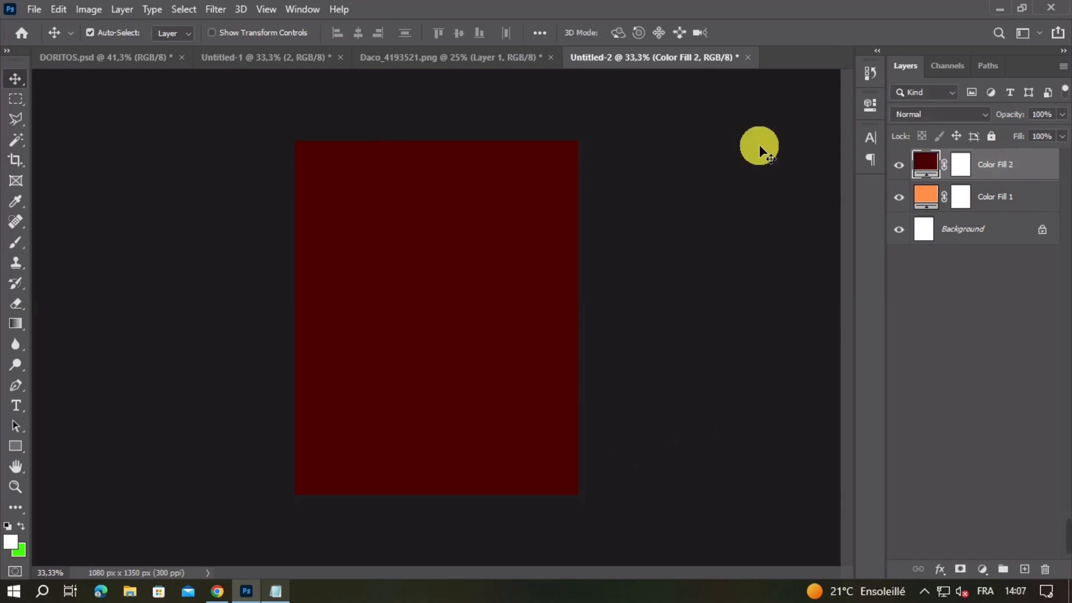
- Target the mask of the dark red fill layer and ready the Brush tool with black as the foreground colour
key("ctrl+minus")
key("ctrl+plus")
left_click(961, 167)
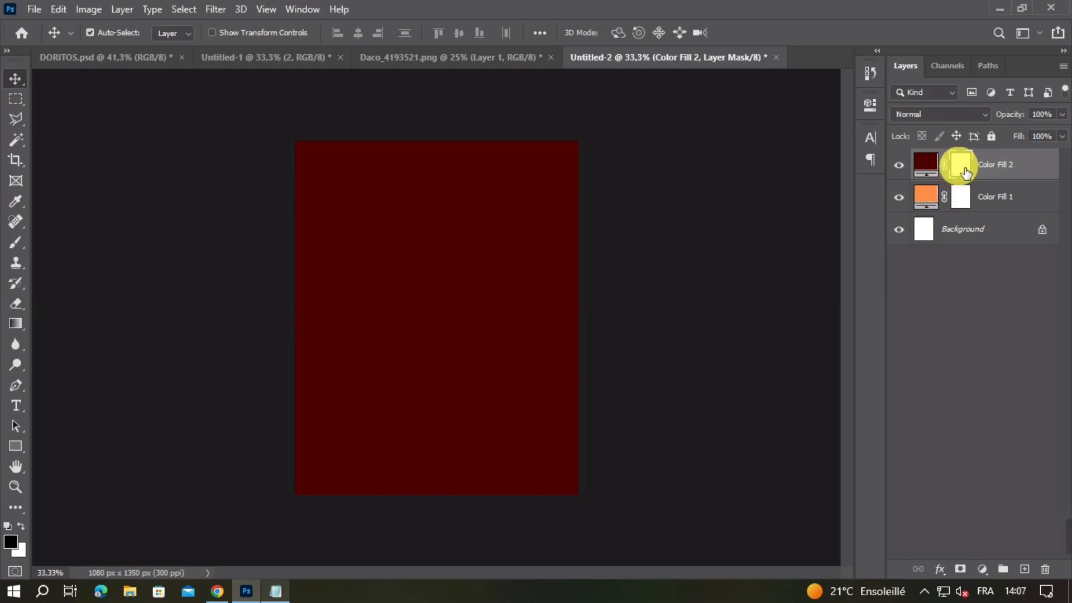
left_click(19, 544)
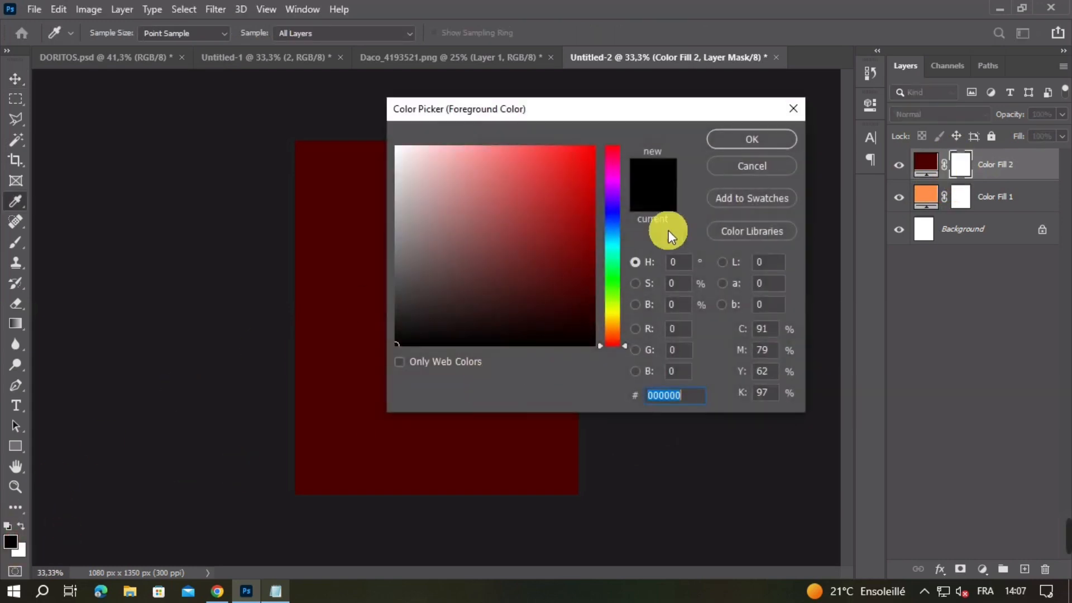
left_click(737, 142)
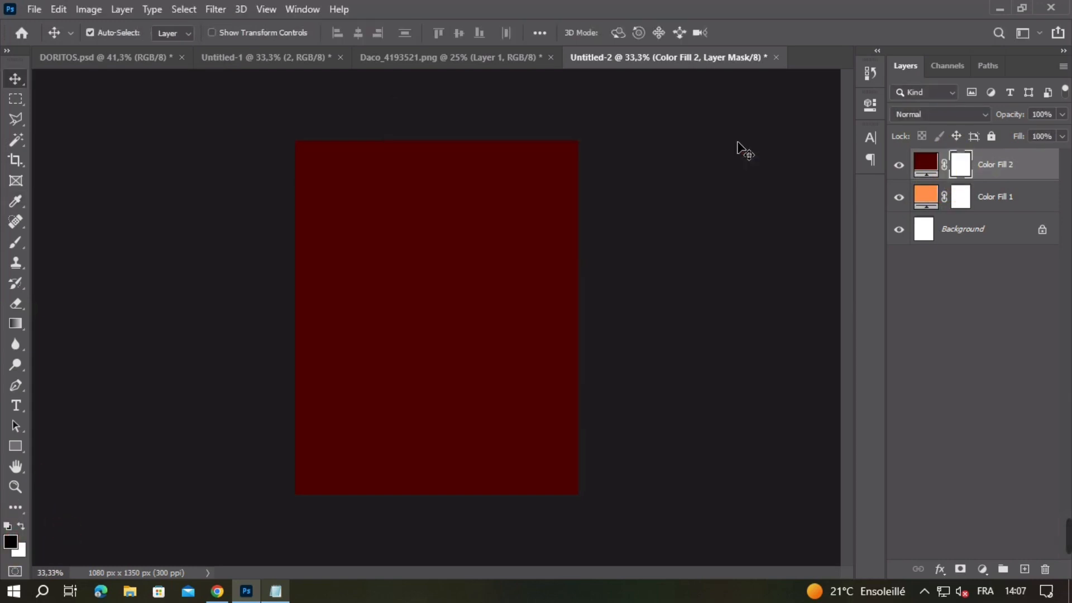
left_click(16, 242)
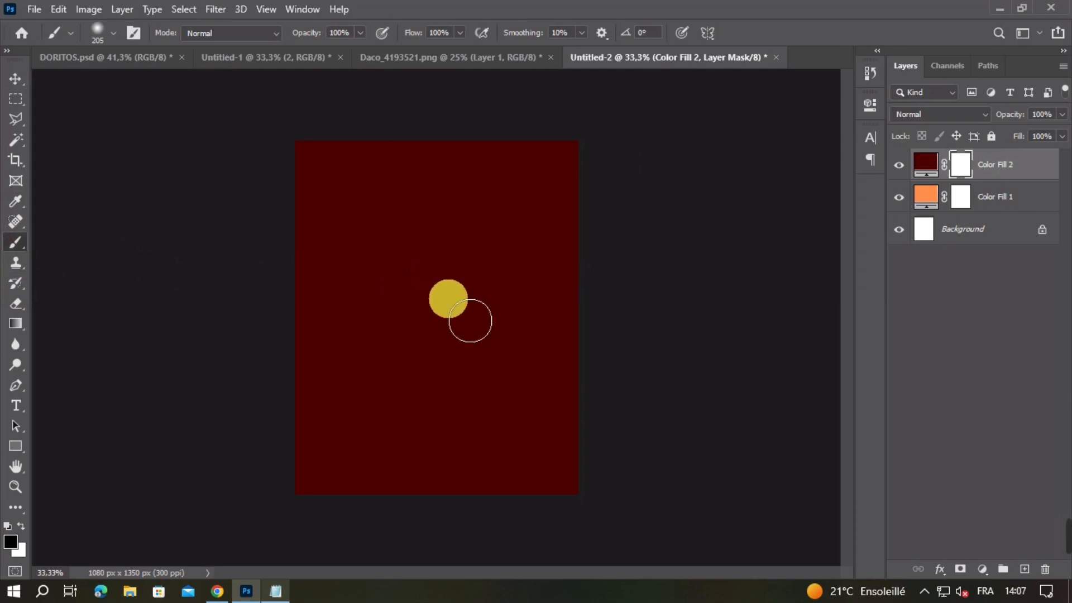
- Try a soft black brush dab about 1009 px wide at the centre of the dark red fill's mask and undo it
left_click_drag(461, 294, 581, 295)
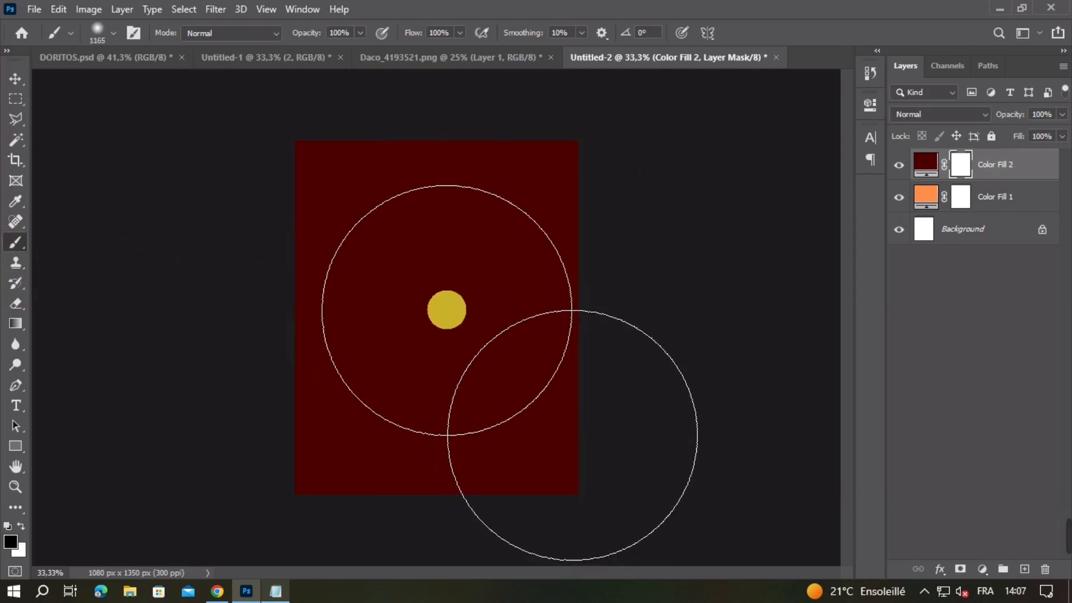
left_click_drag(443, 309, 421, 309)
left_click(443, 310)
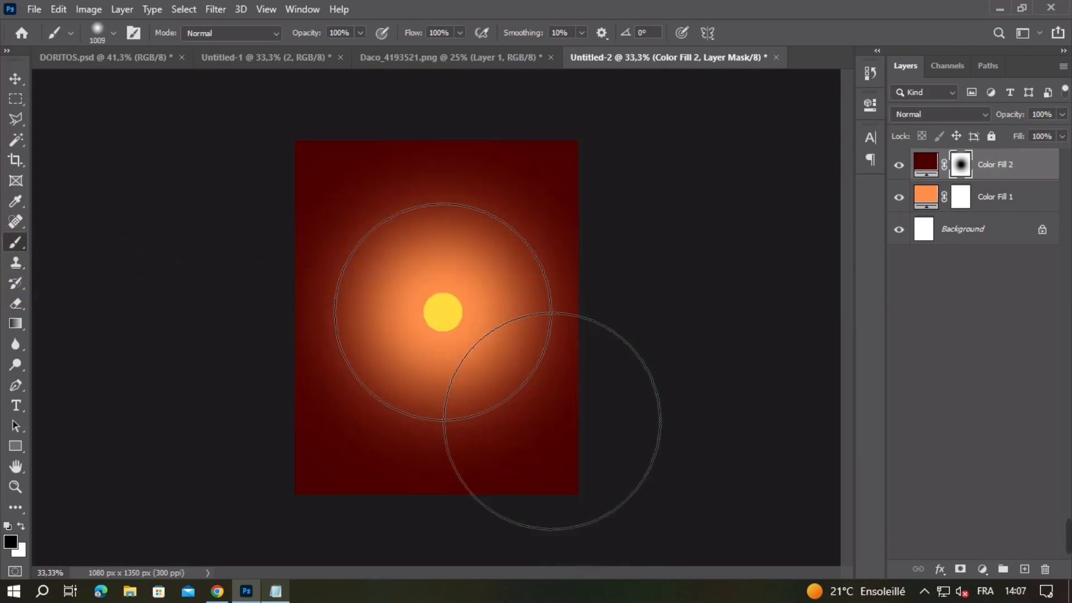
key("ctrl+z")
- Paint one soft black dab about 967 px wide on the dark red fill's mask to reveal orange at the canvas centre
left_click_drag(443, 311, 436, 309)
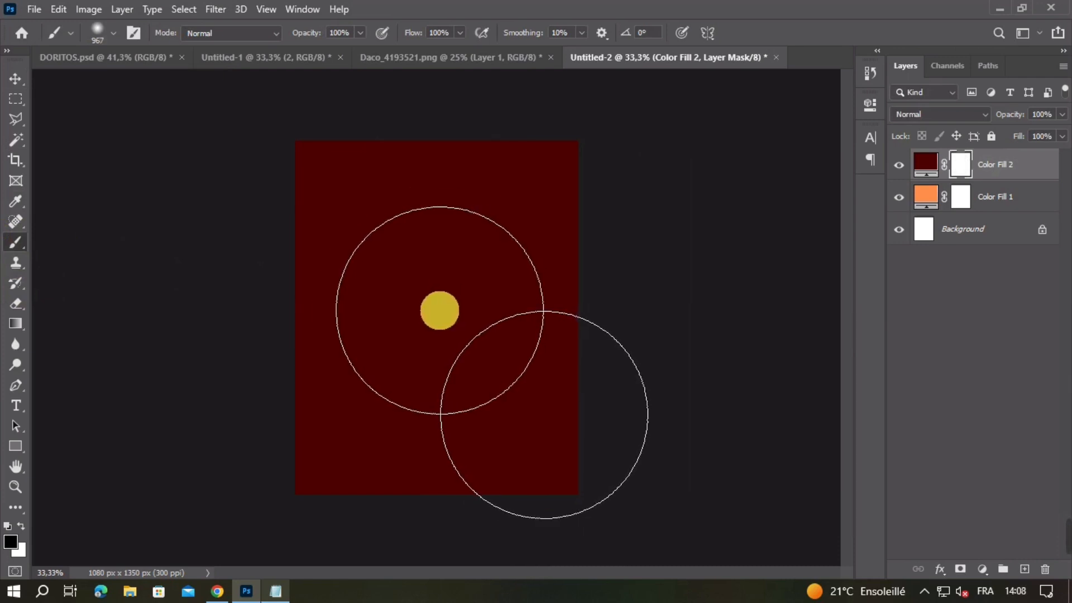
left_click(443, 309)
left_click(21, 84)
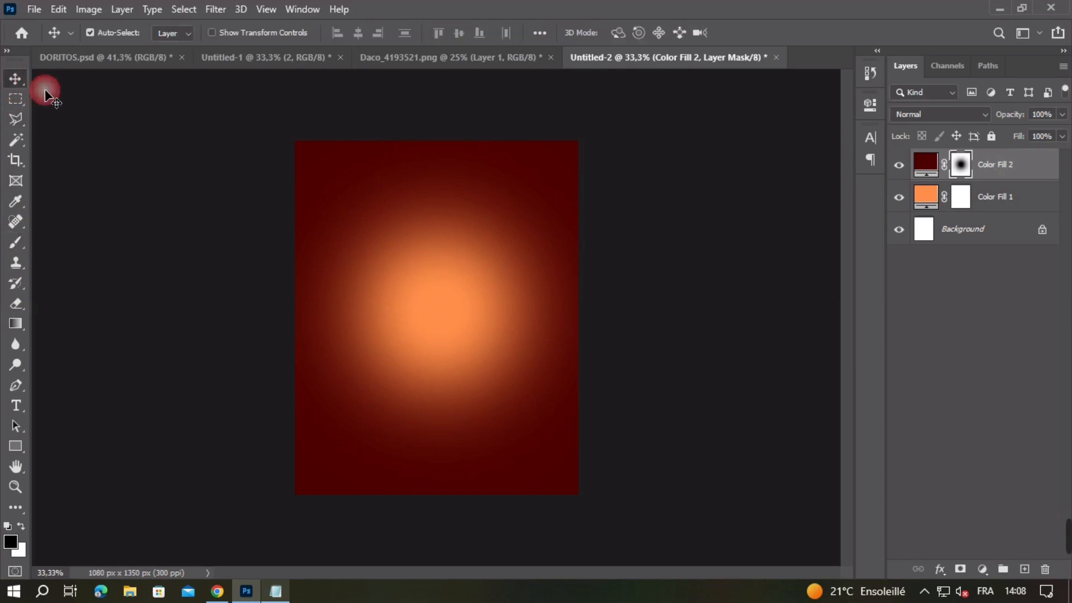
- Create an empty layer above the two colour fills and confirm white as the foreground colour
key("ctrl+minus")
key("ctrl+plus")
left_click(1027, 569)
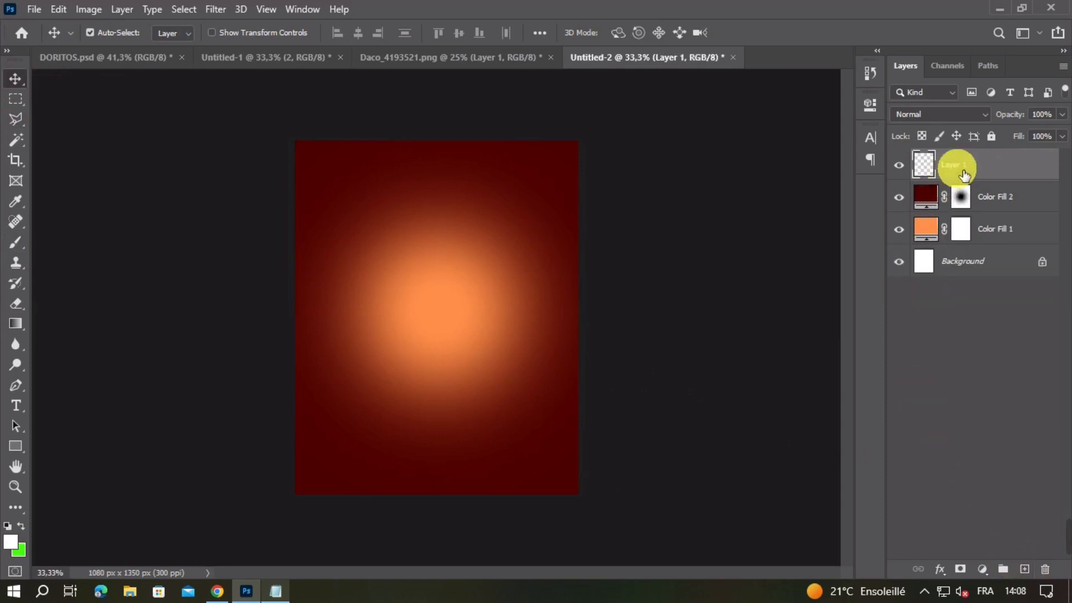
left_click(10, 540)
left_click(722, 144)
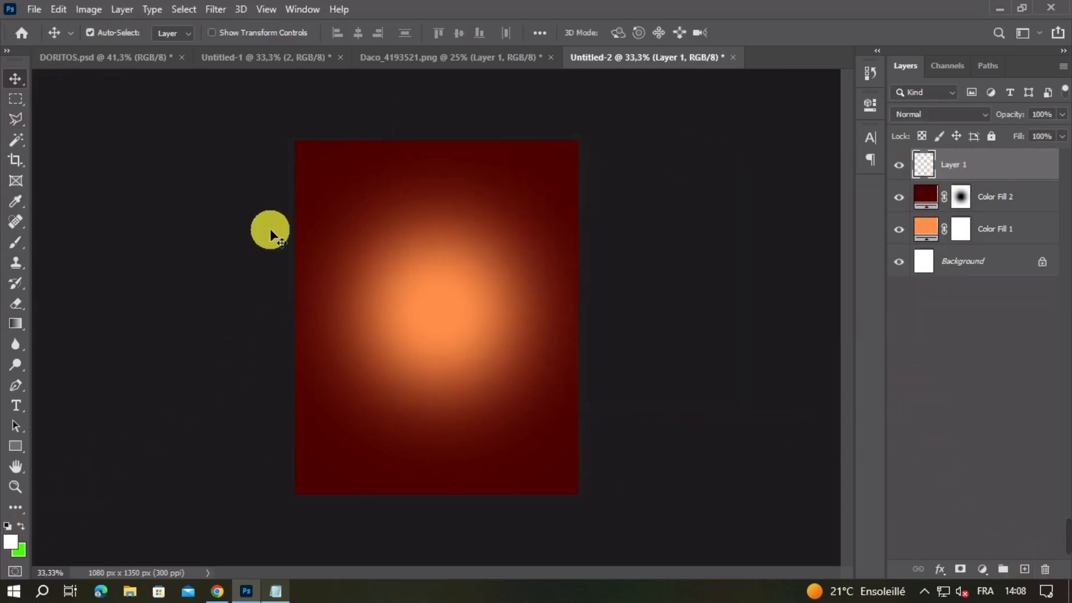
- Paint one soft white dab about 841 px wide over the centre of the orange glow on the new layer
left_click(20, 242)
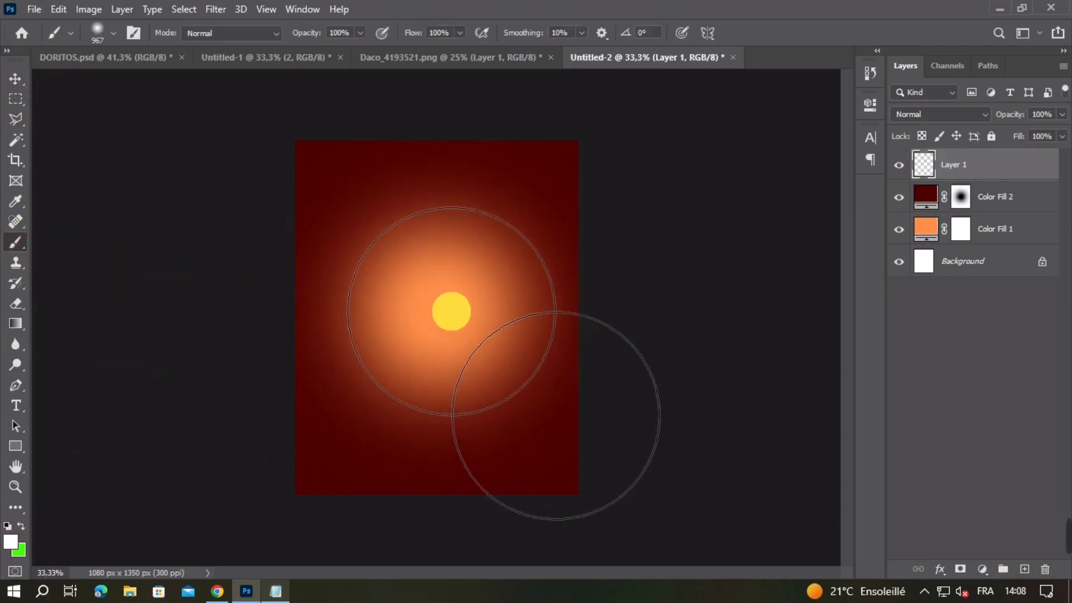
right_click(441, 311)
left_click(439, 312)
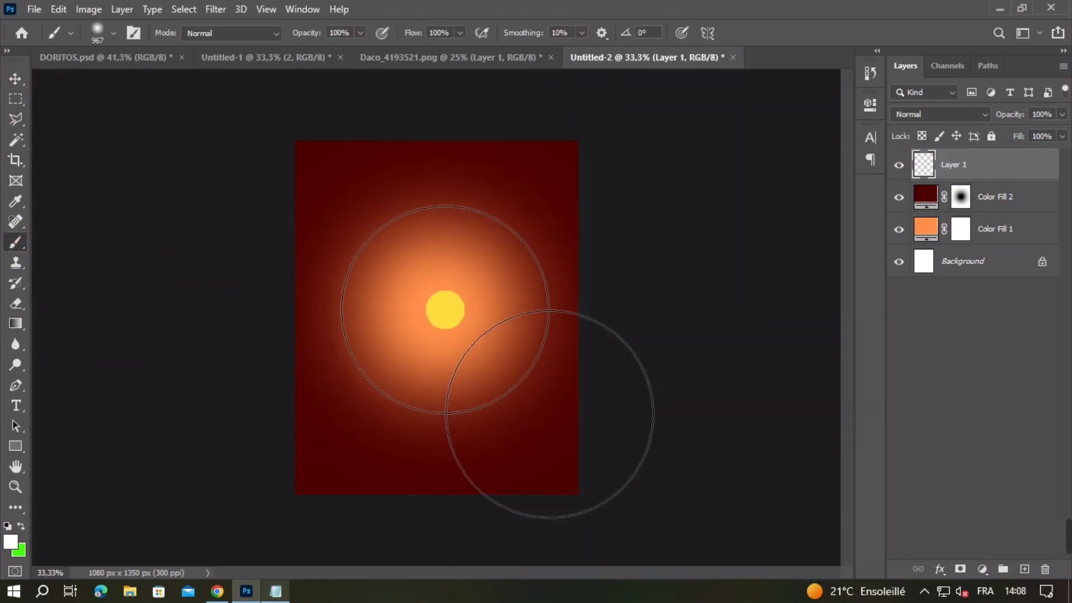
left_click_drag(445, 309, 426, 310)
left_click(438, 309)
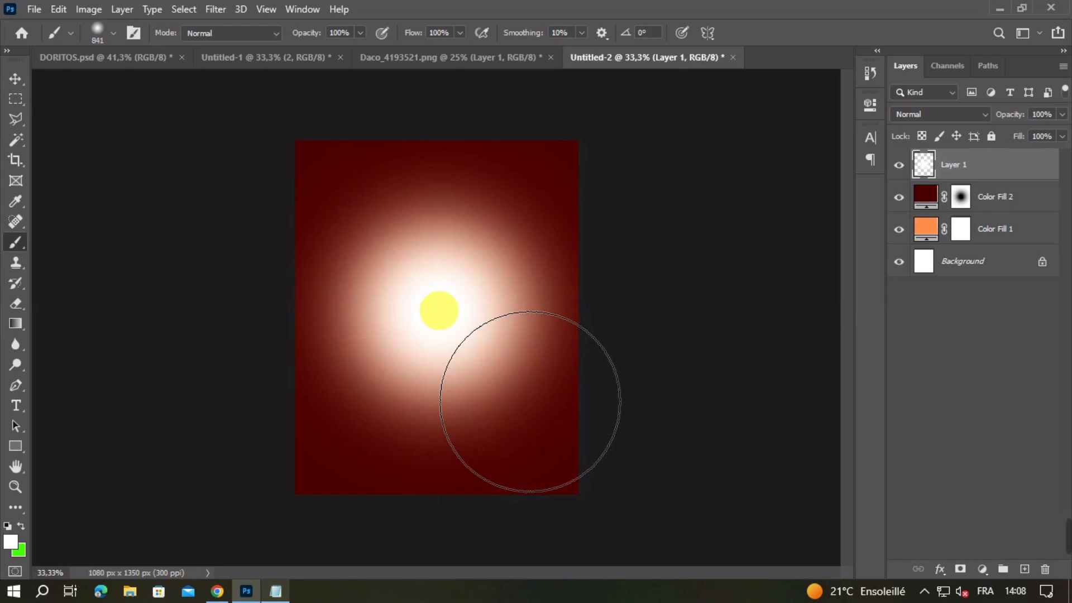
- Set the white glow layer's blend mode to Overlay and compare the canvas with the layer hidden and shown
left_click(900, 115)
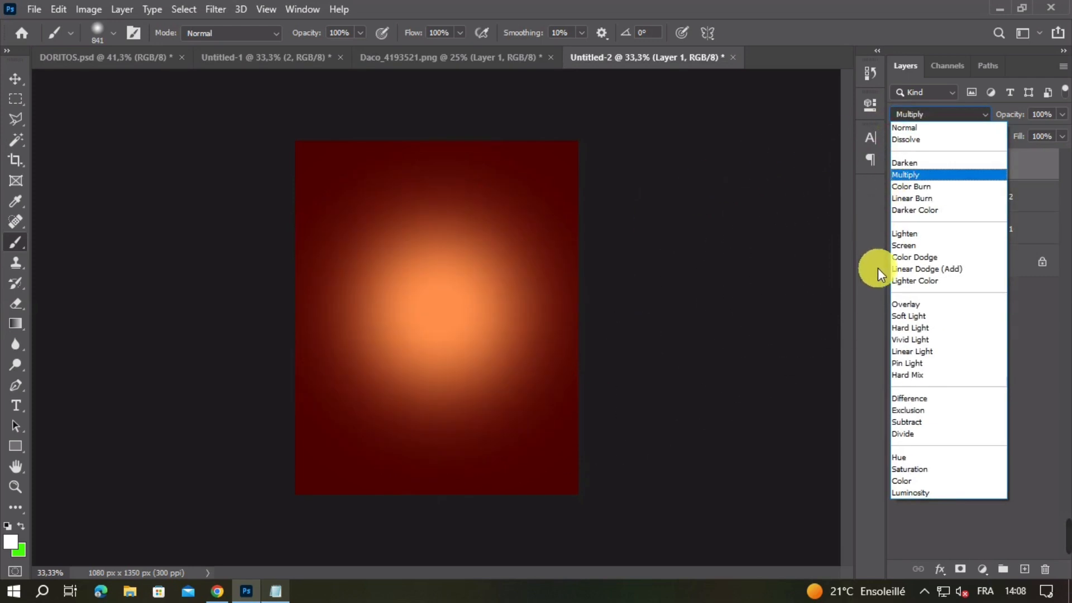
left_click(936, 307)
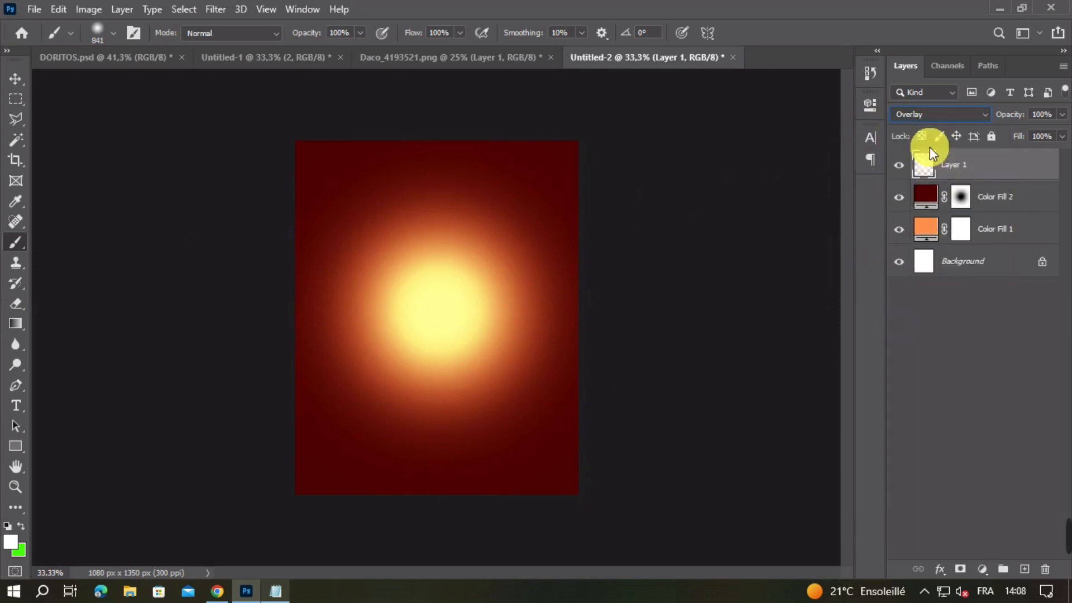
left_click(899, 164)
left_click(899, 165)
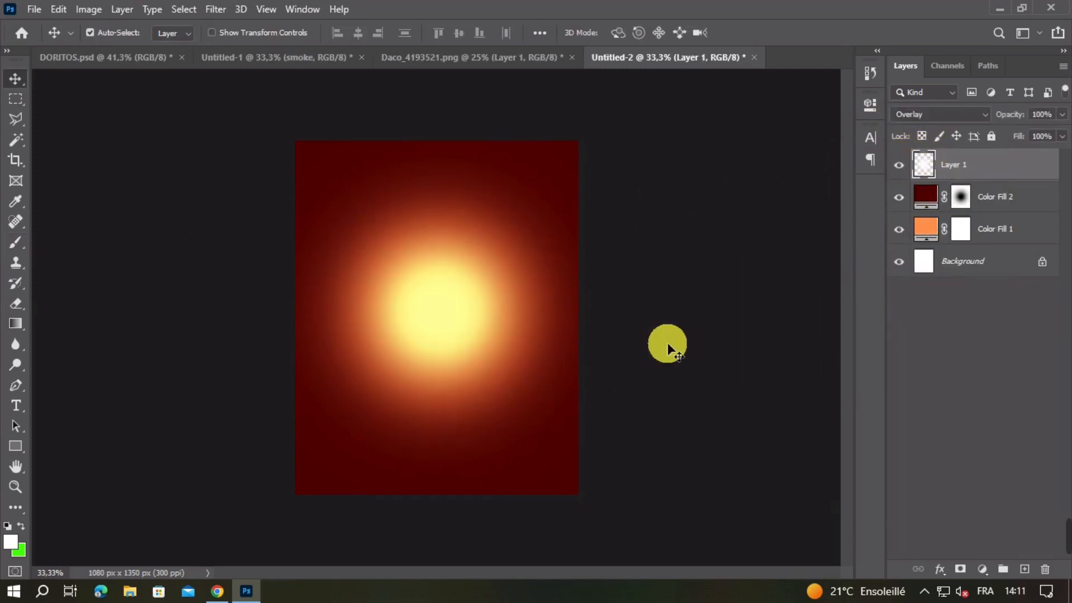
- Copy the Doritos bag from Daco_4193521.png into Untitled-2, scaled to about 10.59% and tilted about 6.6° at the canvas centre
left_click(529, 56)
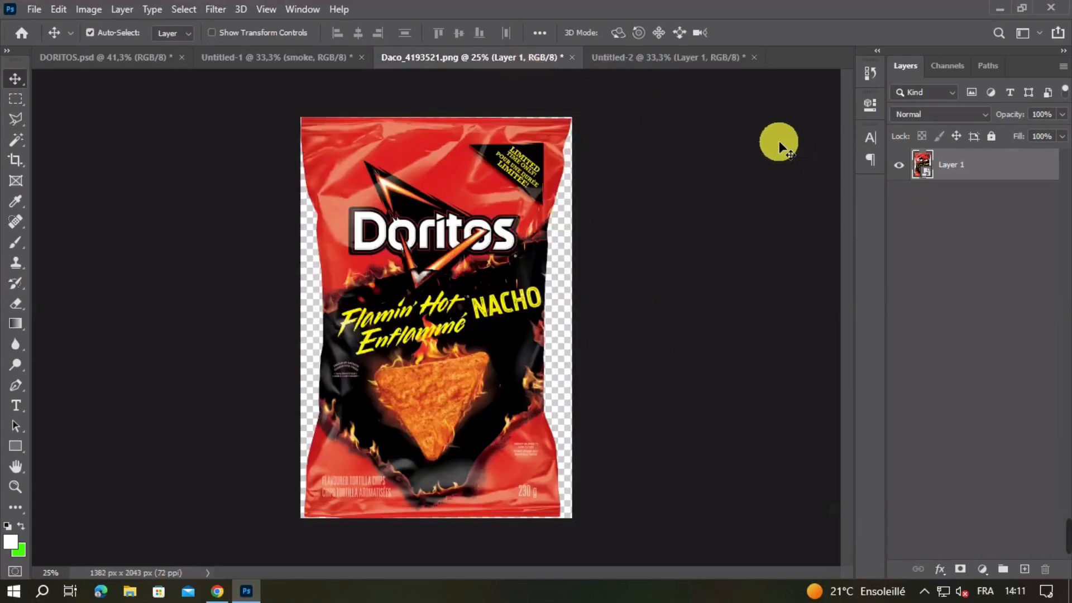
left_click_drag(642, 85, 521, 246)
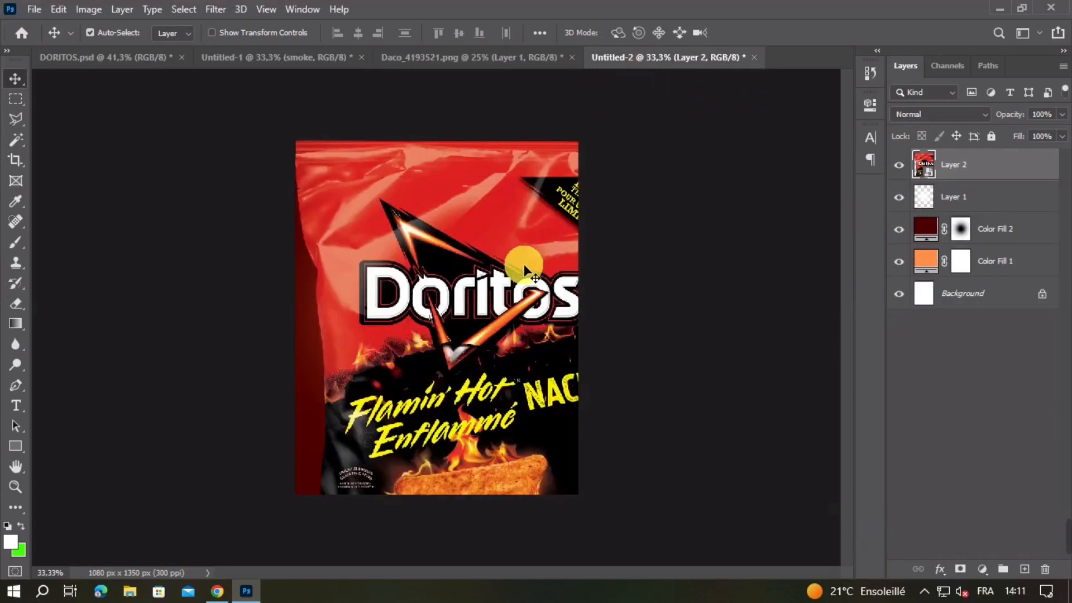
key("ctrl+t")
left_click_drag(663, 390, 499, 286)
left_click_drag(552, 256, 515, 327)
key("Return")
- Scale the Doritos bag down slightly further and adjust its position over the centre of the glow
key("ctrl+t")
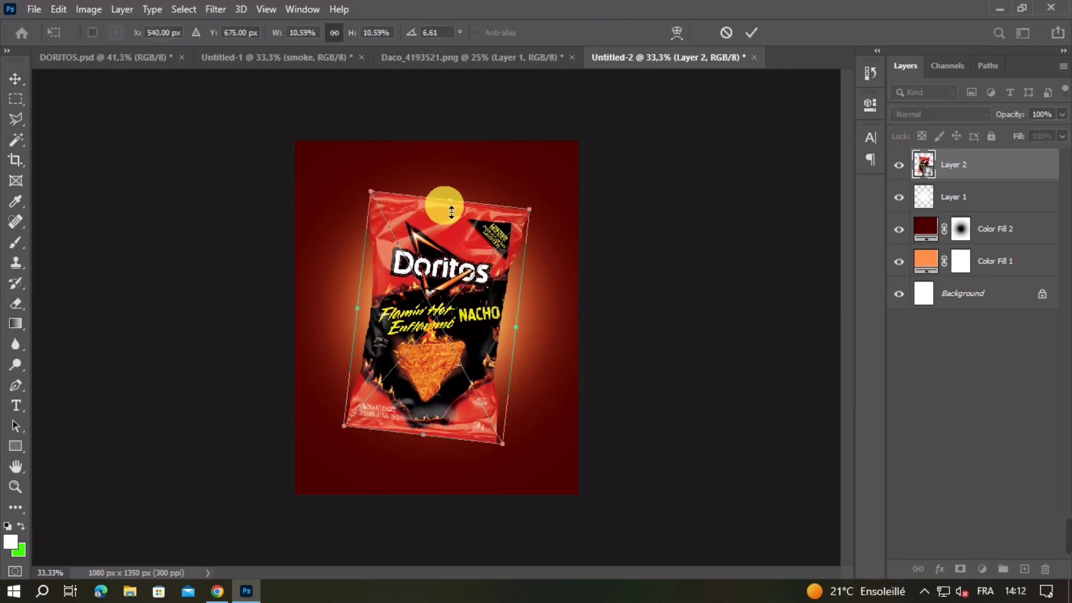
left_click_drag(450, 203, 454, 219)
key("Return")
left_click_drag(463, 295, 462, 318)
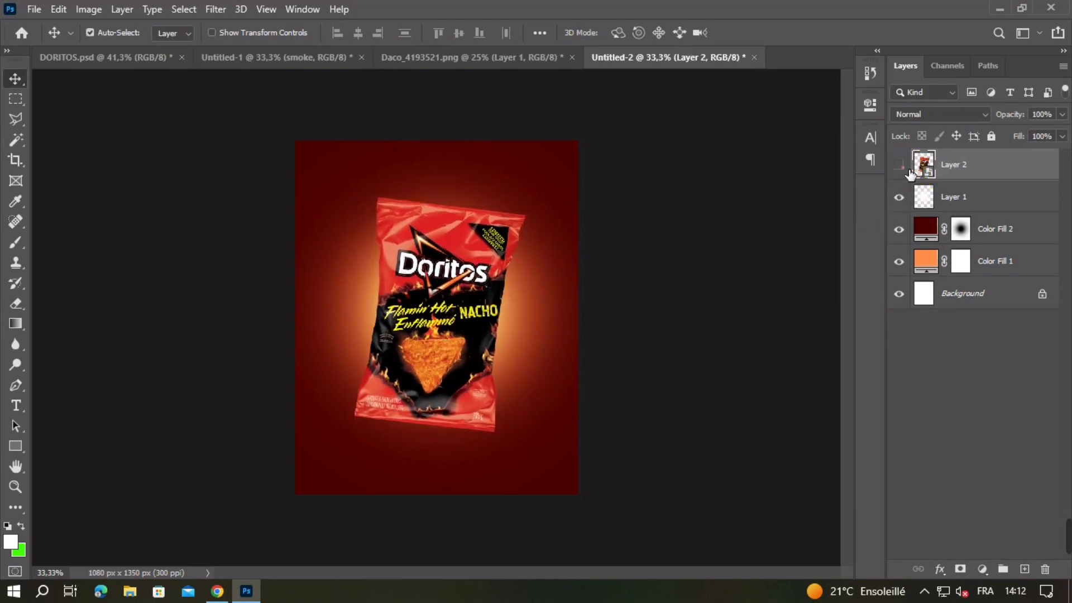
- Copy the f61594918 light-burst layer from Untitled-1 onto the centre of the Untitled-2 poster
left_click(452, 58)
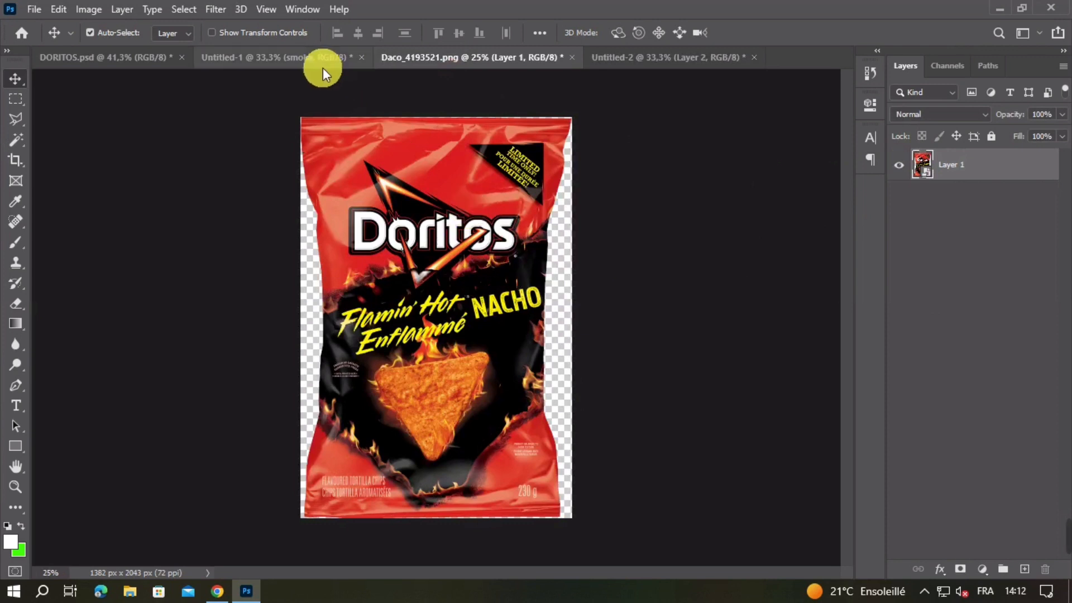
left_click(323, 69)
left_click(967, 239)
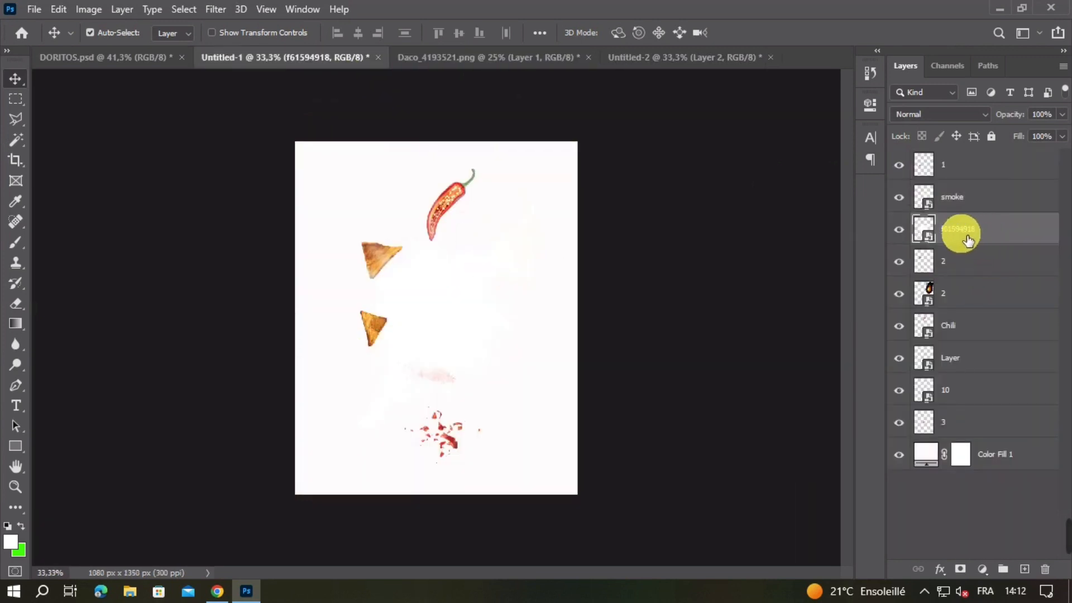
left_click_drag(816, 230, 467, 305)
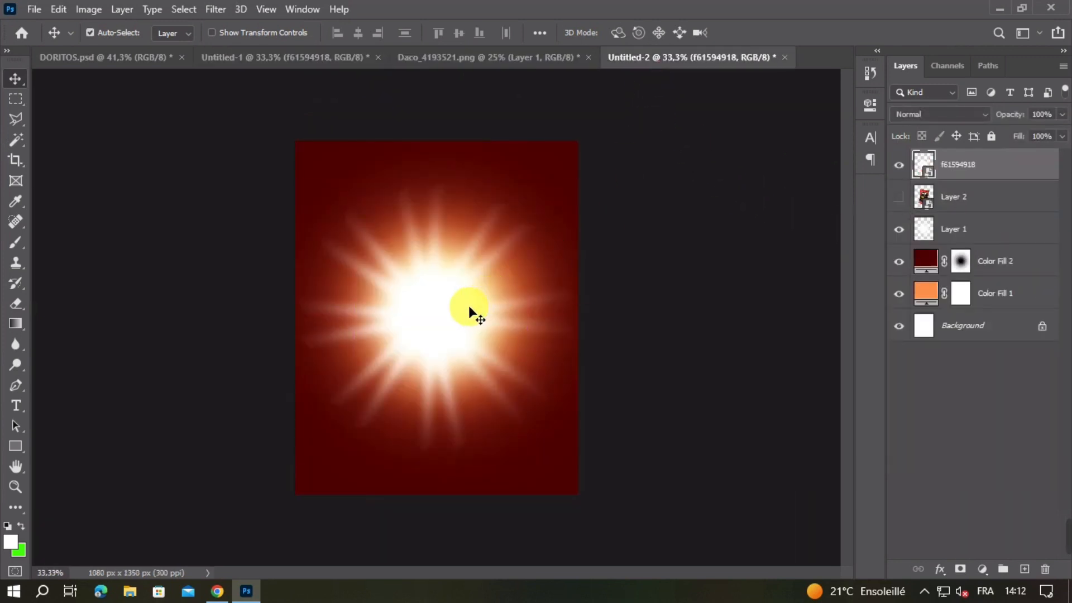
- Scale the light burst proportionally to about 16.51%, keeping it centred on the glow
key("ctrl+t")
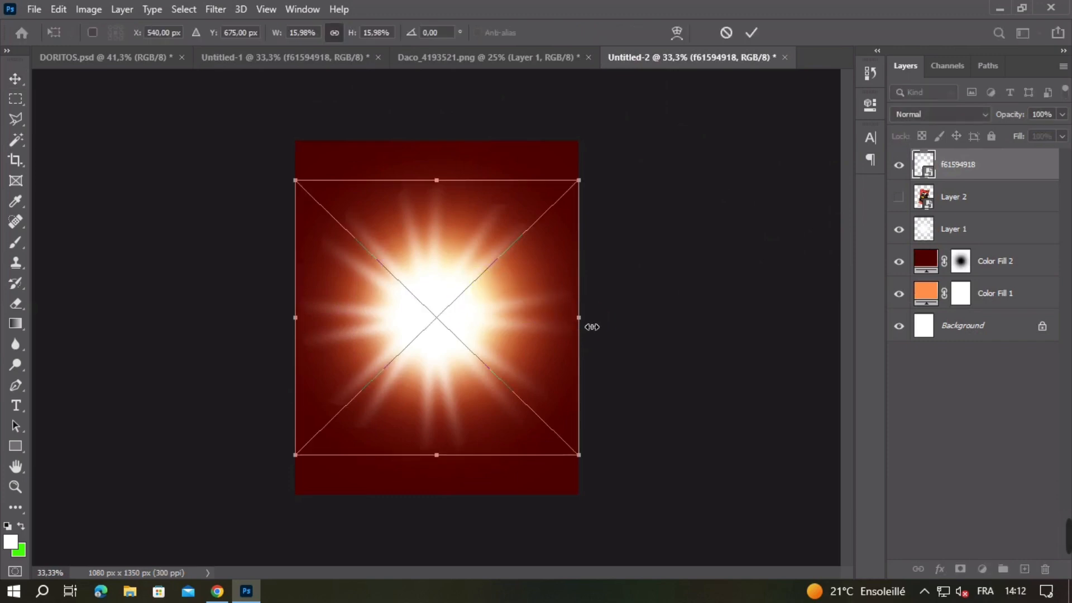
left_click_drag(591, 327, 600, 326)
left_click_drag(507, 317, 506, 317)
key("Return")
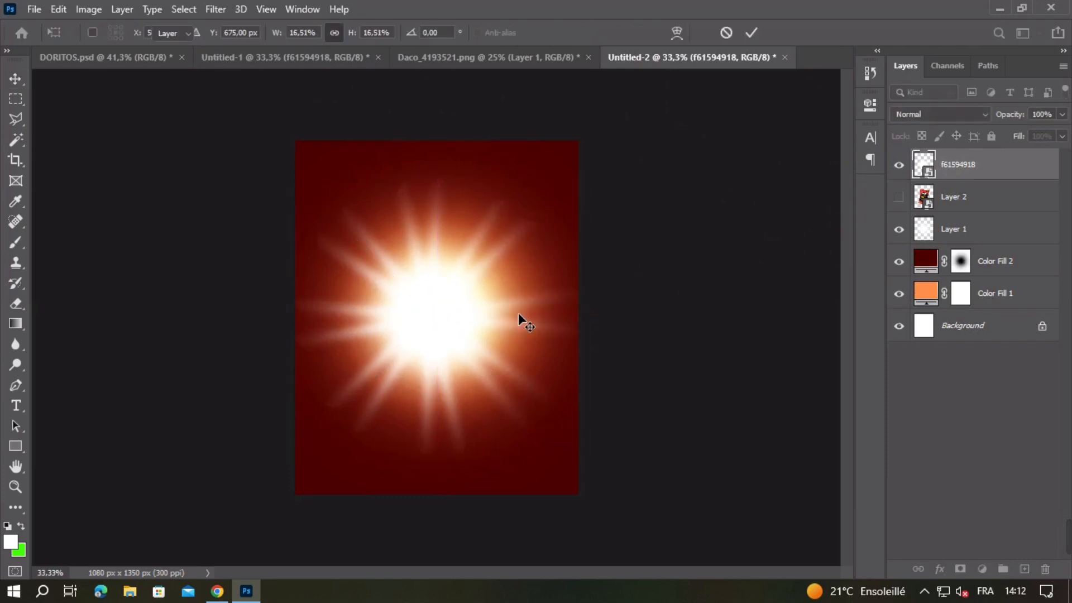
left_click(680, 268)
- Set the light burst's blend mode to Soft Light with 68% fill, and show the Doritos bag layer again
left_click(939, 115)
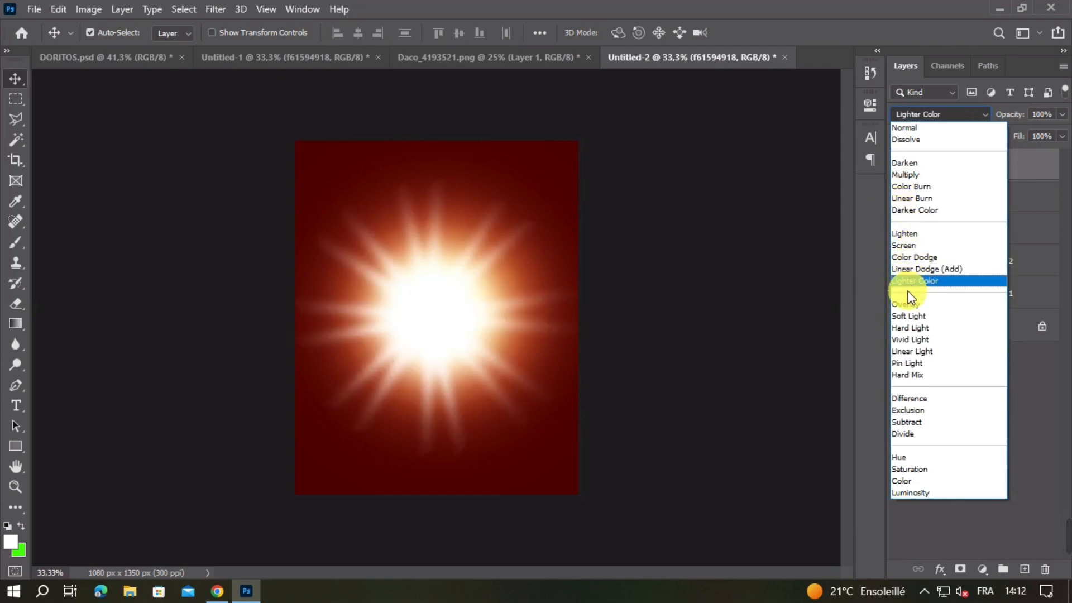
left_click(918, 321)
left_click(1063, 137)
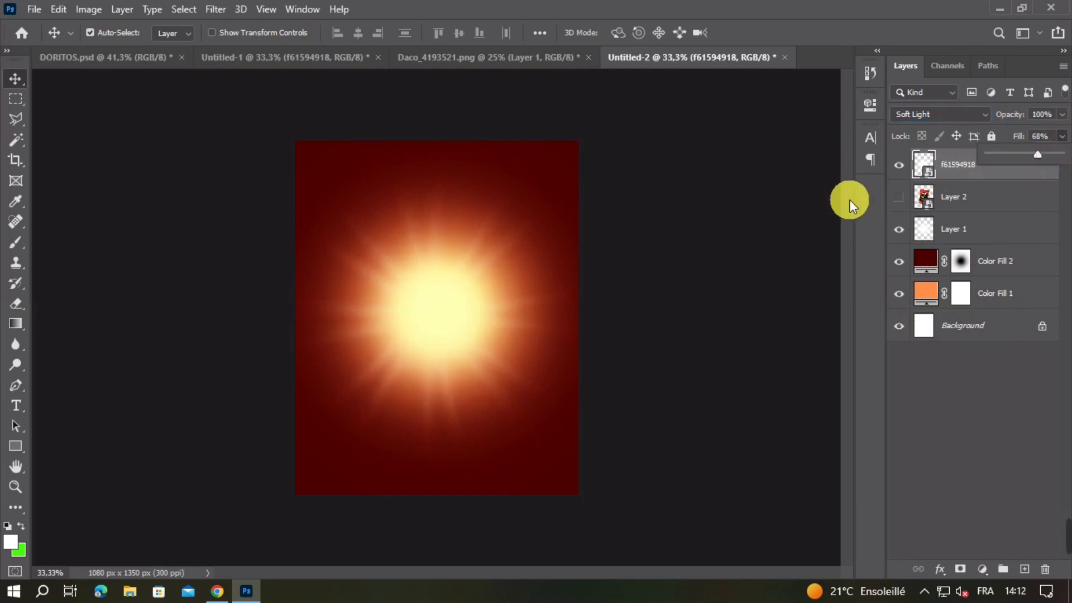
left_click(899, 196)
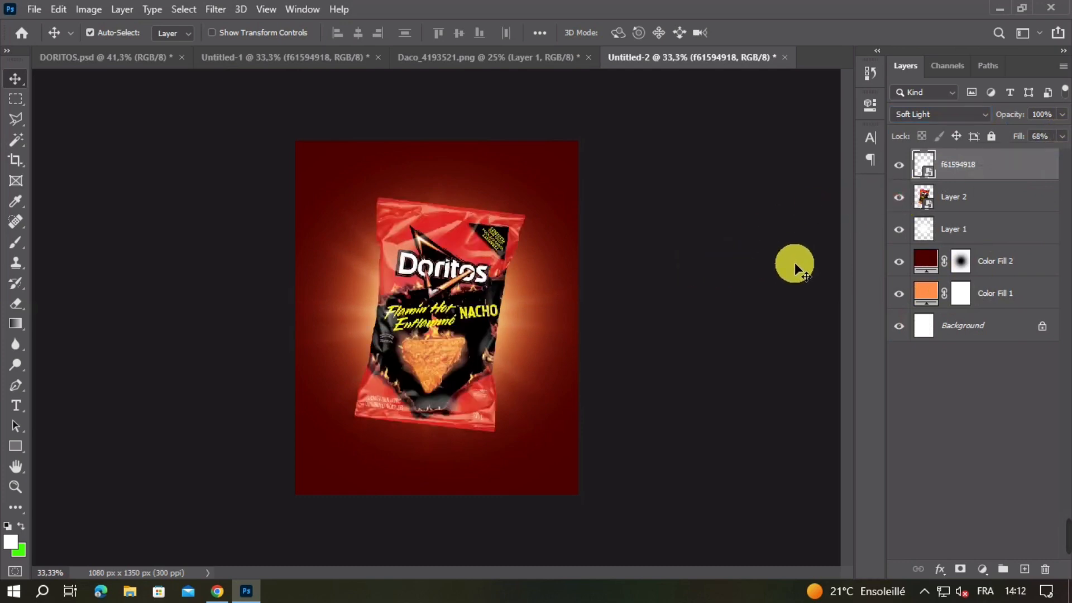
- Scale the light burst to about 18.51% and place its layer beneath the Doritos bag layer
key("ctrl+t")
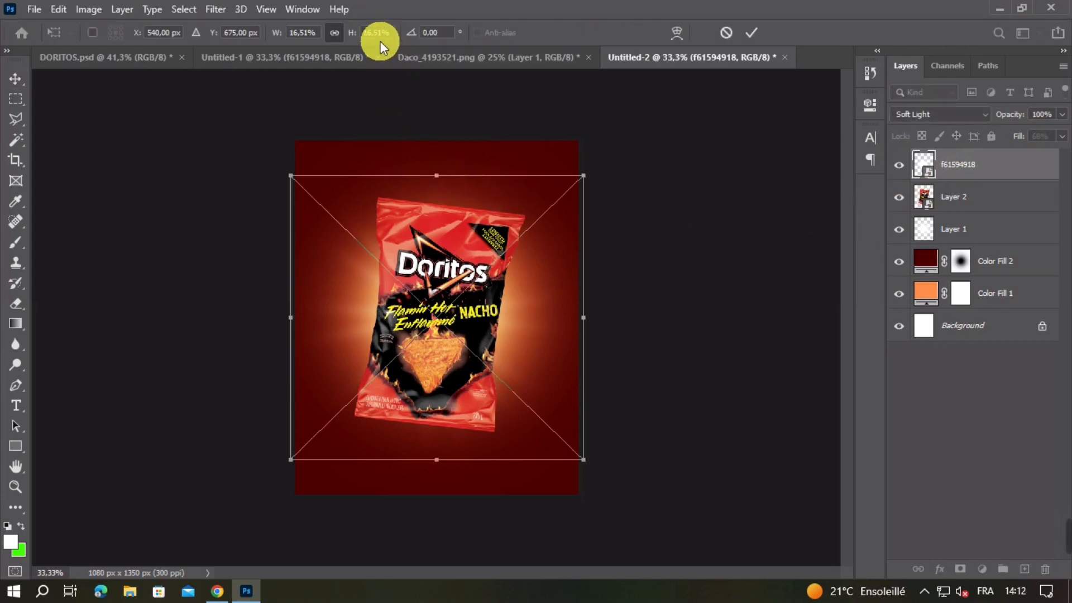
left_click_drag(360, 38, 366, 38)
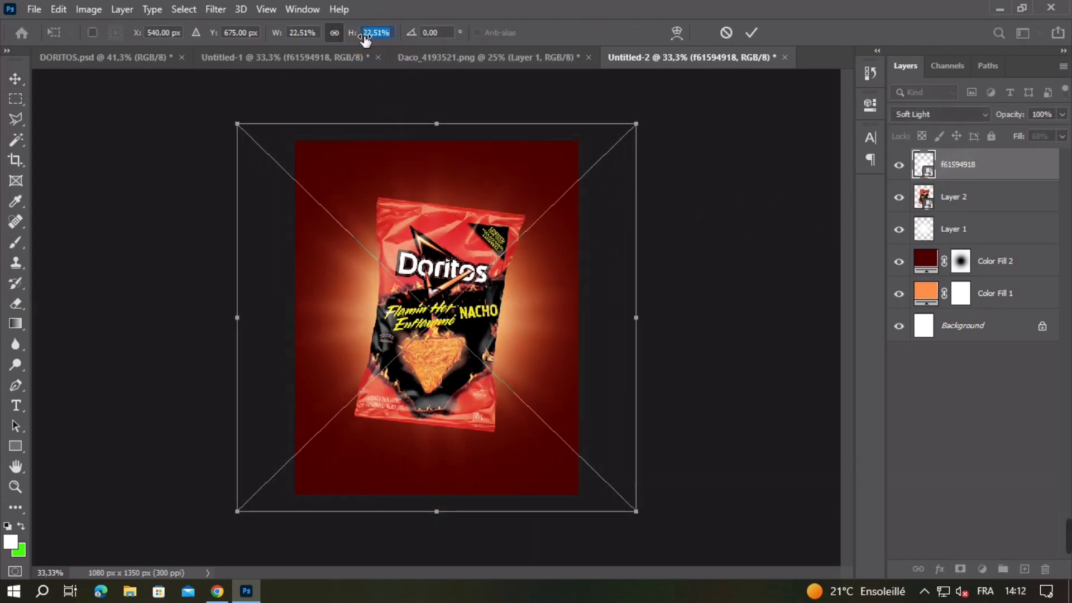
scroll(380, 34, "down", 5)
scroll(381, 33, "up", 1)
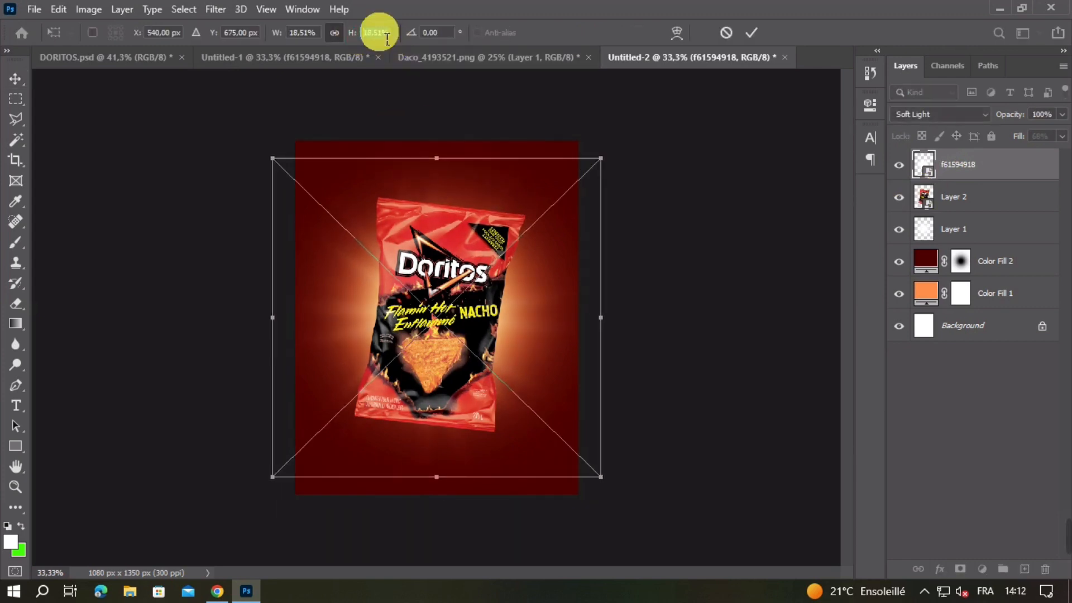
key("Return")
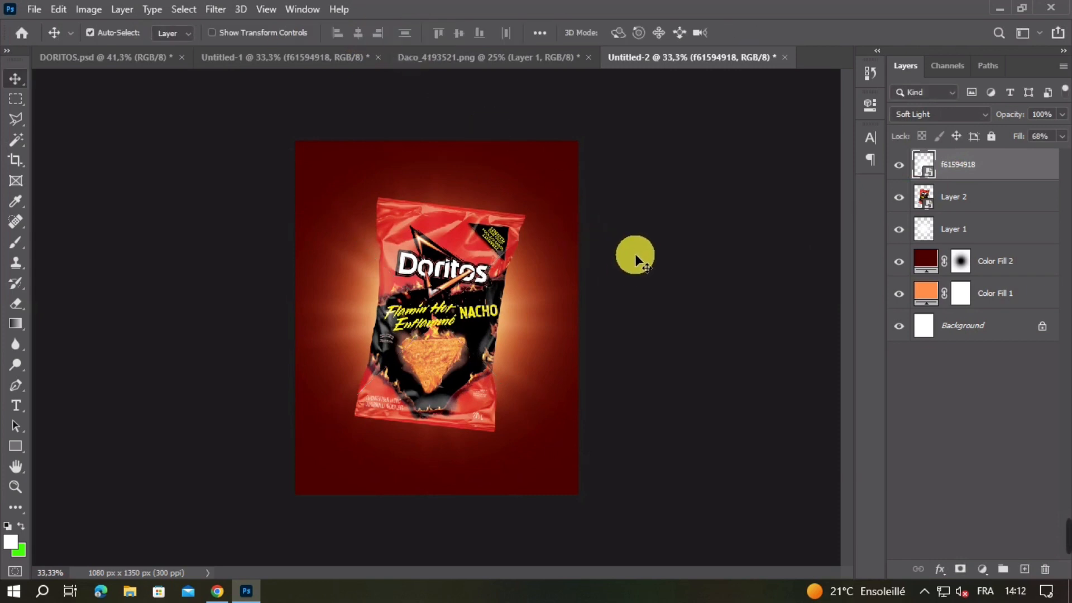
left_click(912, 241)
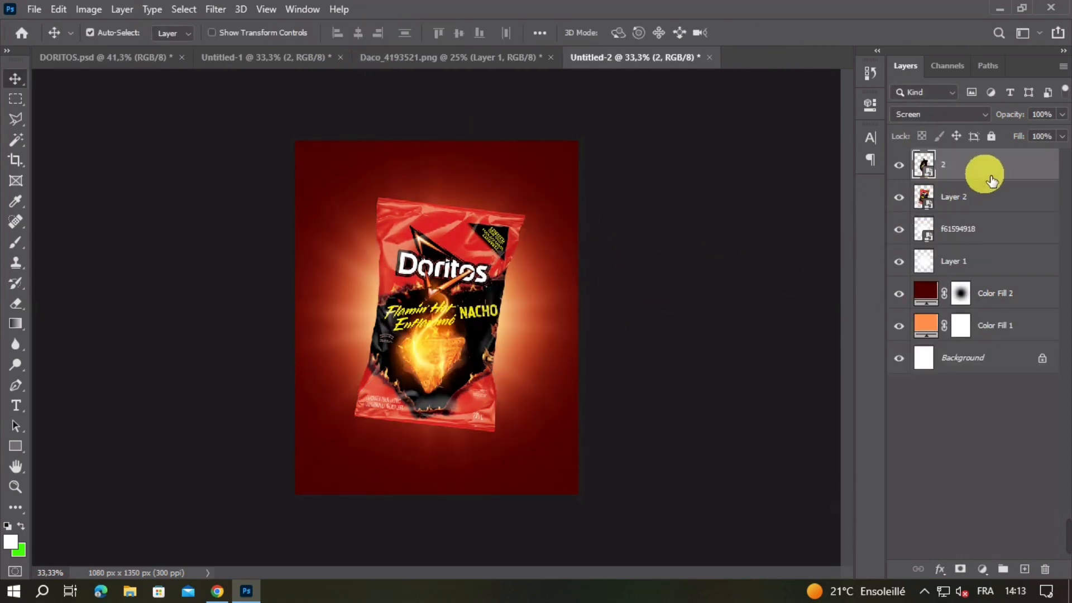
- Move the flame layer 2 beneath the bag layer, scale it to about 103.48% and rotate it about 14.8° behind the bag's left edge
left_click_drag(991, 180, 983, 213)
key("ctrl+t")
left_click_drag(539, 295, 531, 317)
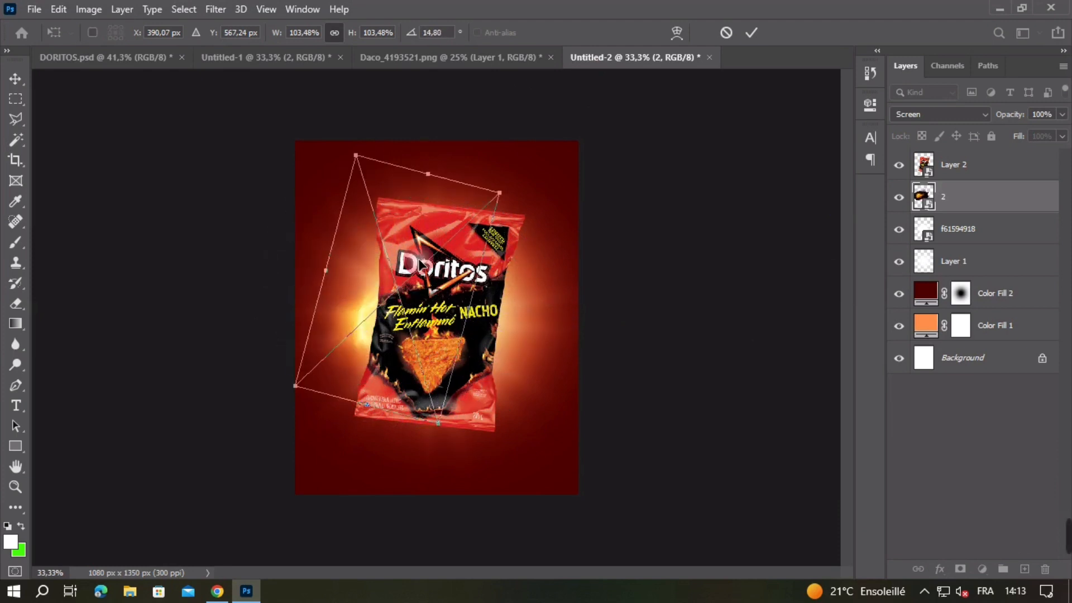
mouse_move(428, 270)
left_mouse_down()
mouse_move(443, 259)
mouse_move(436, 271)
left_mouse_up()
key("Return")
- Duplicate the flame and fit a copy behind the bag's upper left side, scaled to about 79.29% and rotated about 61°
left_click_drag(374, 323, 449, 291)
key("ctrl+j")
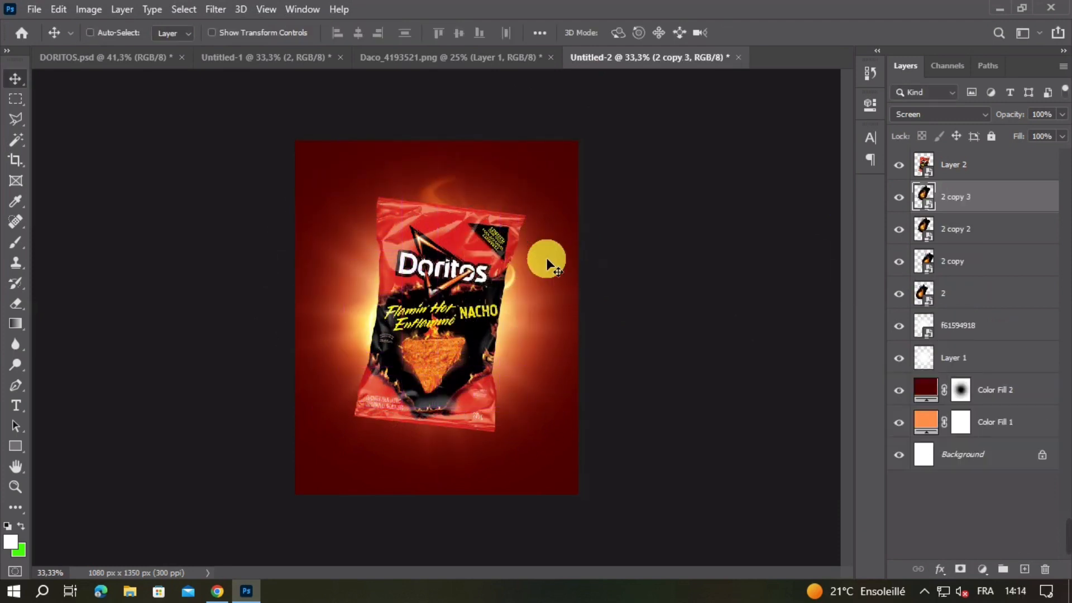
key("ctrl+t")
left_click_drag(569, 273, 522, 373)
left_click_drag(474, 254, 467, 265)
left_click_drag(290, 259, 384, 263)
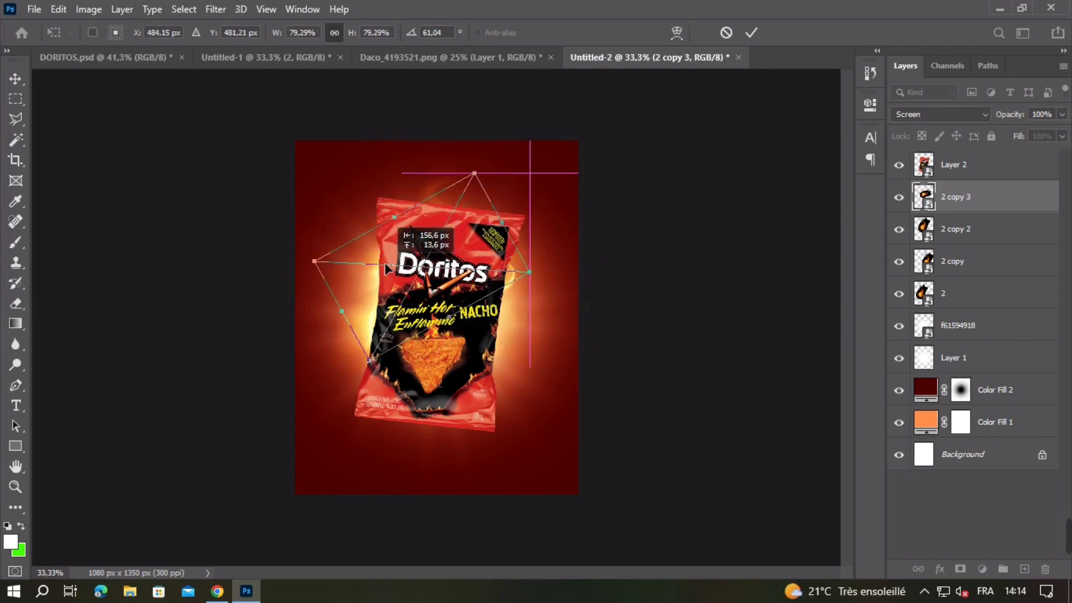
key("Return")
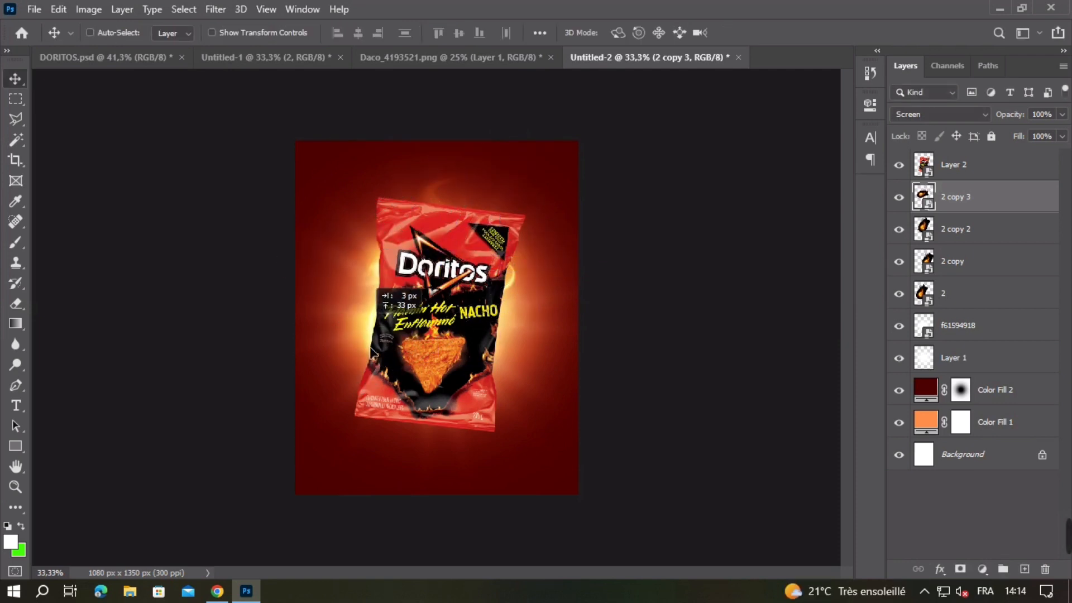
- Reposition the flames around the bag's lower left side and refine their placement with Free Transform
left_click_drag(370, 349, 370, 347)
left_click_drag(371, 347, 379, 374)
key("ctrl+t")
left_click_drag(495, 337, 475, 346)
left_click_drag(441, 345, 446, 352)
key("Return")
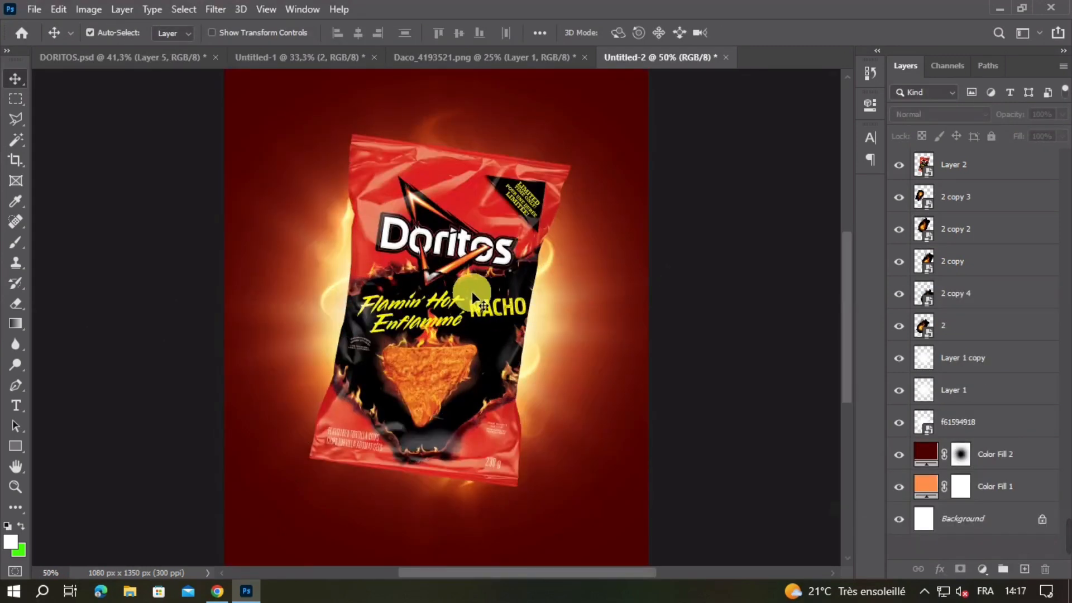
- Add a white (ffffff) Solid Color fill above the Doritos bag layer and clip it to the bag
left_click(471, 290)
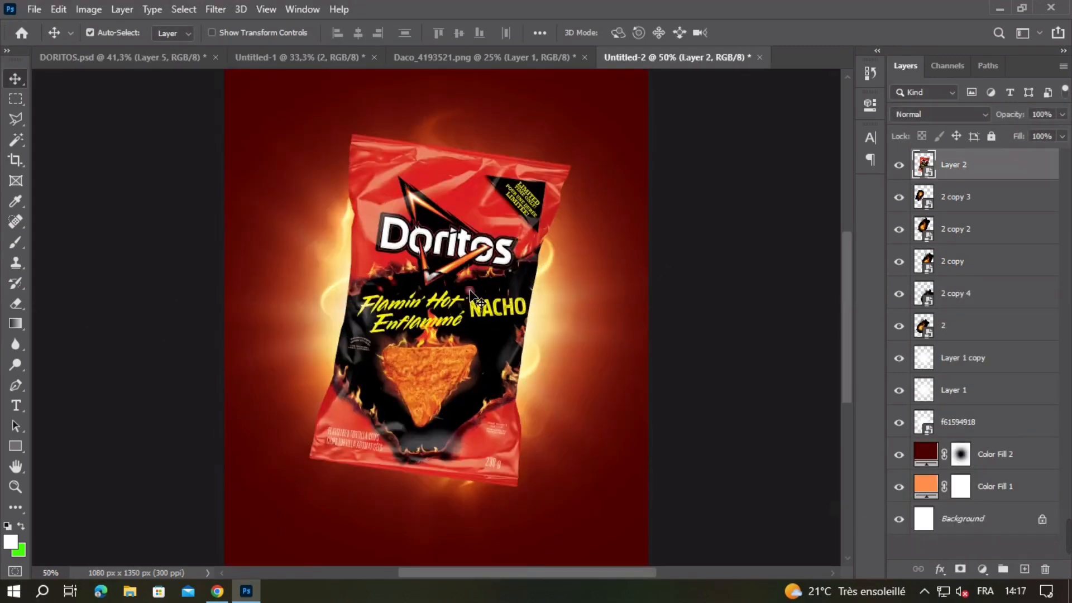
left_click(982, 569)
left_click(977, 297)
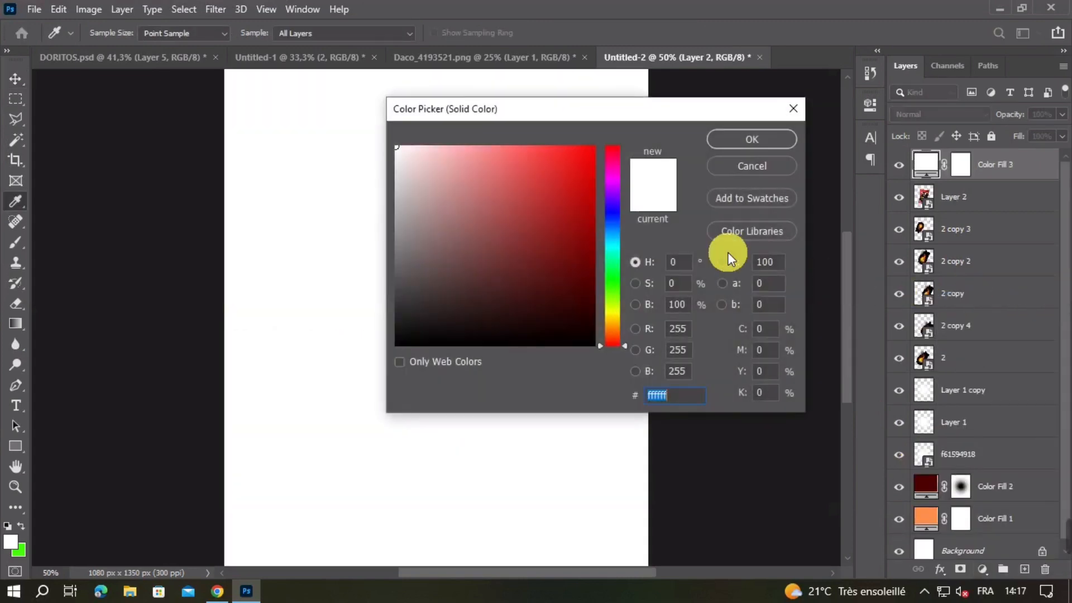
key("Return")
right_click(1009, 168)
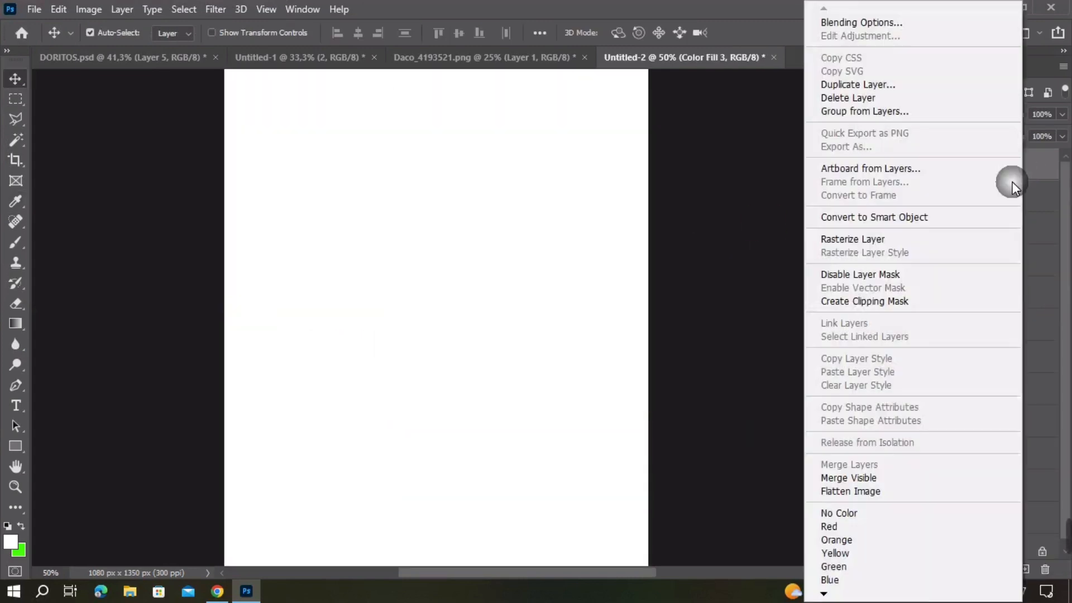
left_click(874, 302)
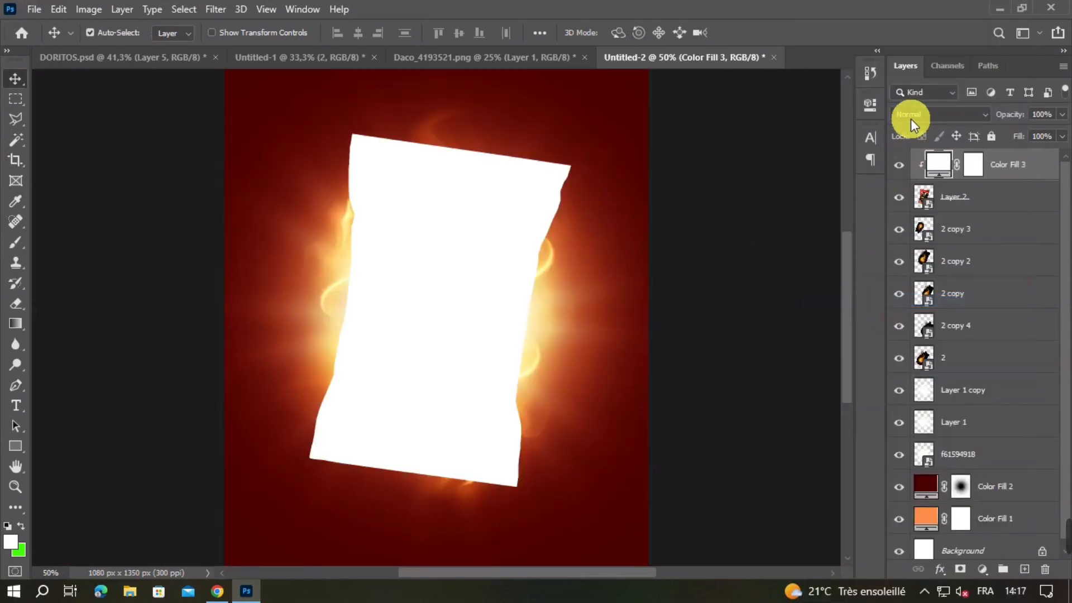
- Set the clipped colour fill's blend mode to Screen and change its colour to a saturated orange
left_click(914, 115)
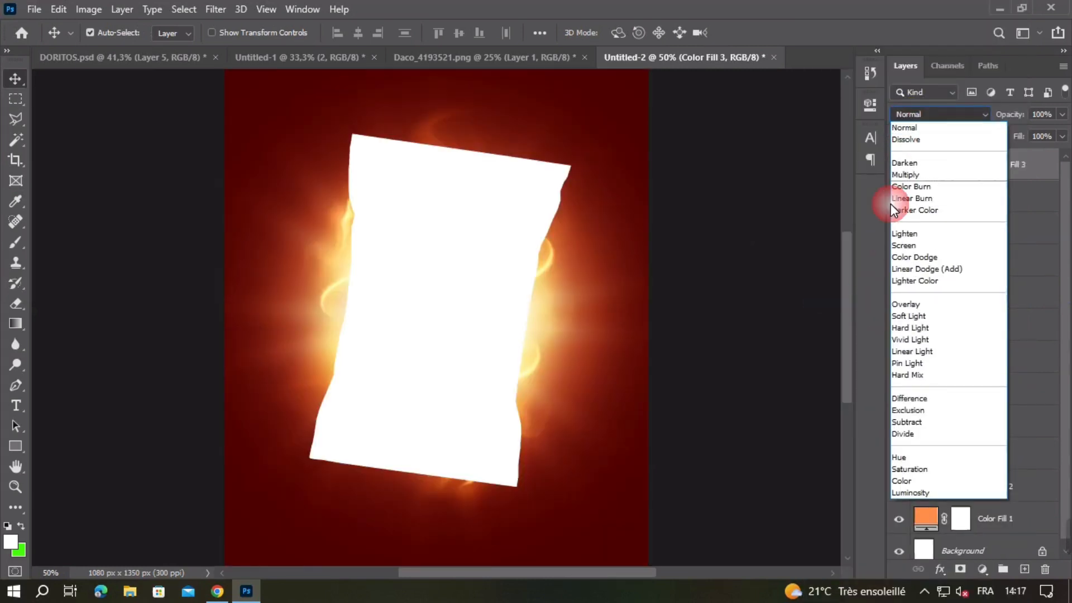
left_click(909, 247)
double_click(952, 164)
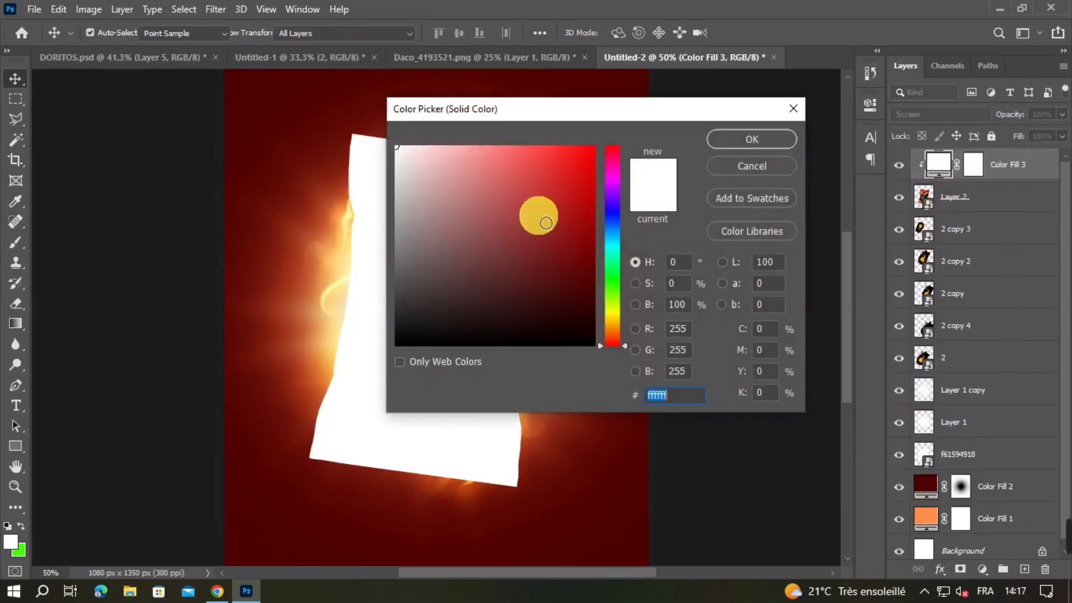
left_click(351, 226)
left_click_drag(528, 181, 594, 147)
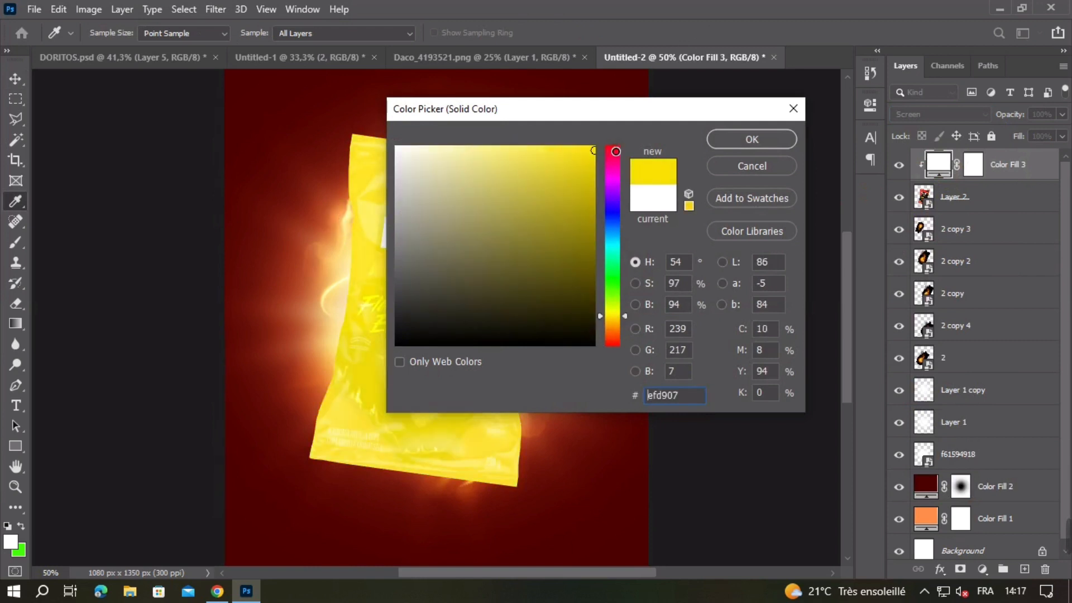
mouse_move(616, 324)
left_mouse_down()
mouse_move(621, 314)
mouse_move(619, 325)
left_mouse_up()
key("Return")
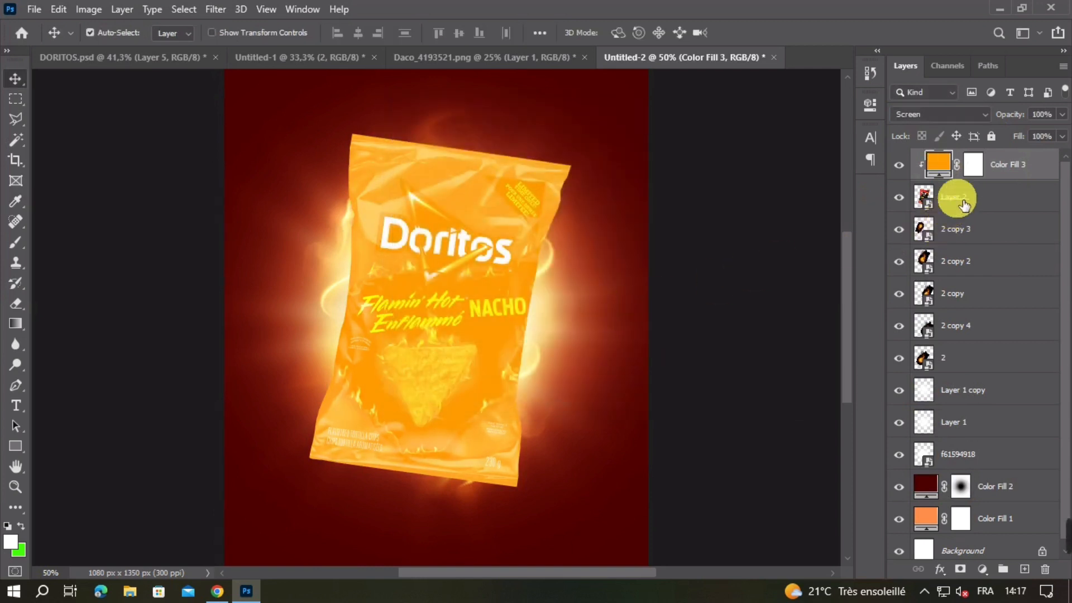
- Invert the orange fill's layer mask to black and ready the Brush tool with white as the foreground colour
left_click(971, 176)
key("ctrl+i")
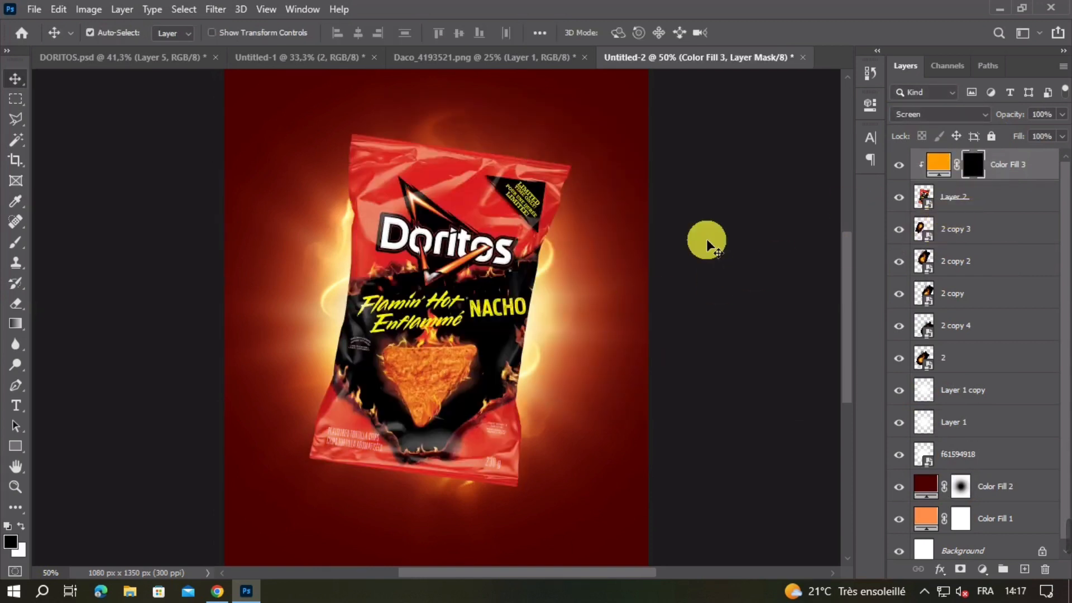
left_click(15, 242)
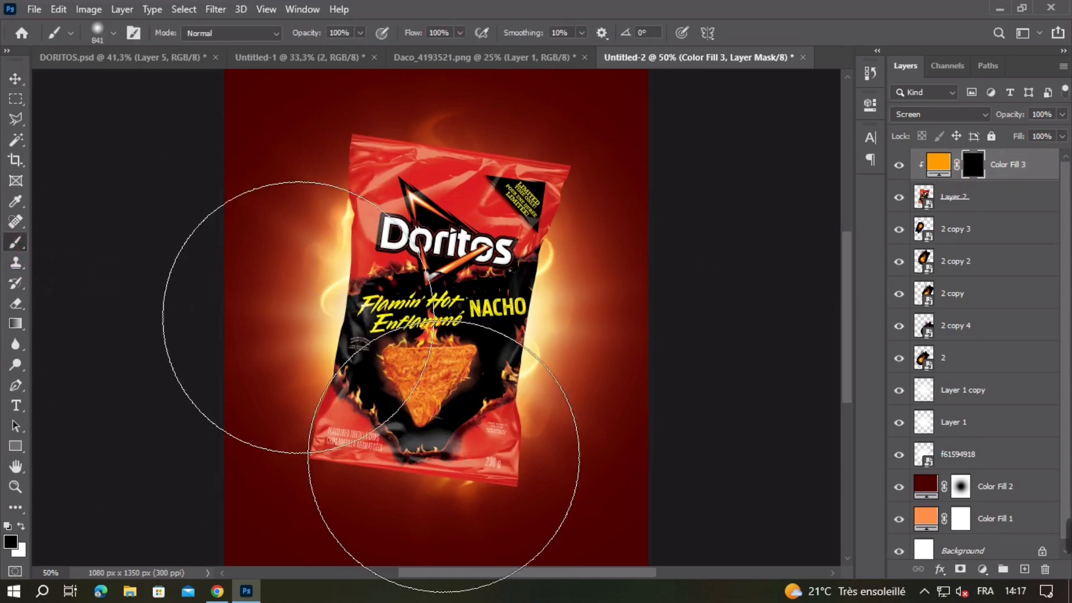
left_click(21, 527)
- Paint white on the orange fill's mask along the bag's right and left edges with a soft brush about 289 px wide
mouse_move(586, 318)
left_mouse_down()
mouse_move(536, 328)
mouse_move(621, 235)
mouse_move(599, 307)
mouse_move(608, 322)
mouse_move(539, 338)
left_mouse_up()
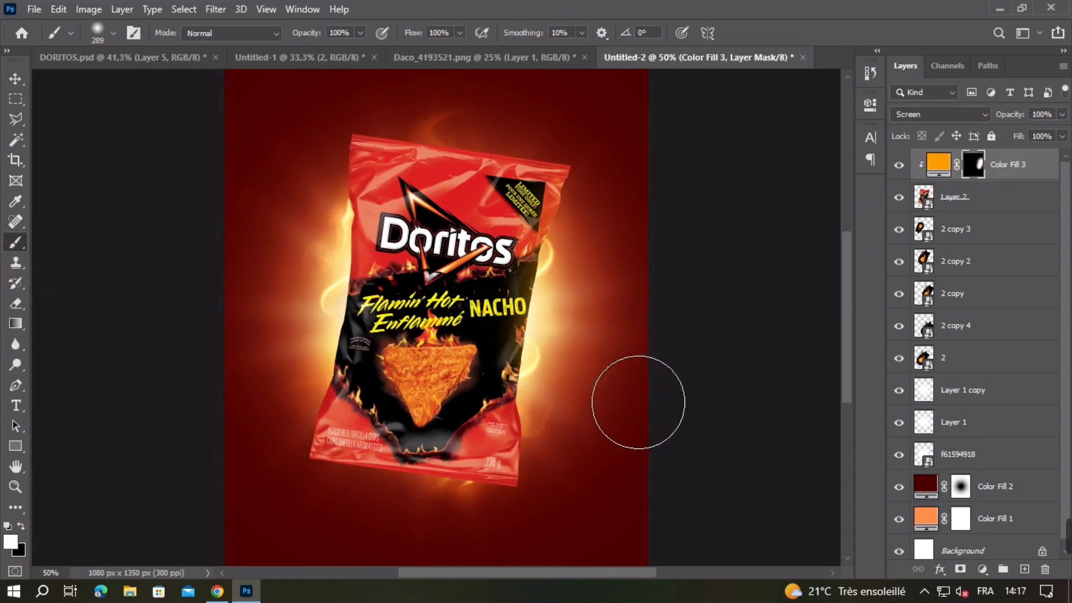
mouse_move(639, 402)
left_mouse_down()
mouse_move(656, 379)
mouse_move(656, 269)
mouse_move(650, 289)
left_mouse_up()
left_click_drag(604, 233, 581, 432)
key("ctrl+z")
mouse_move(352, 300)
left_mouse_down()
mouse_move(312, 365)
mouse_move(283, 280)
left_mouse_up()
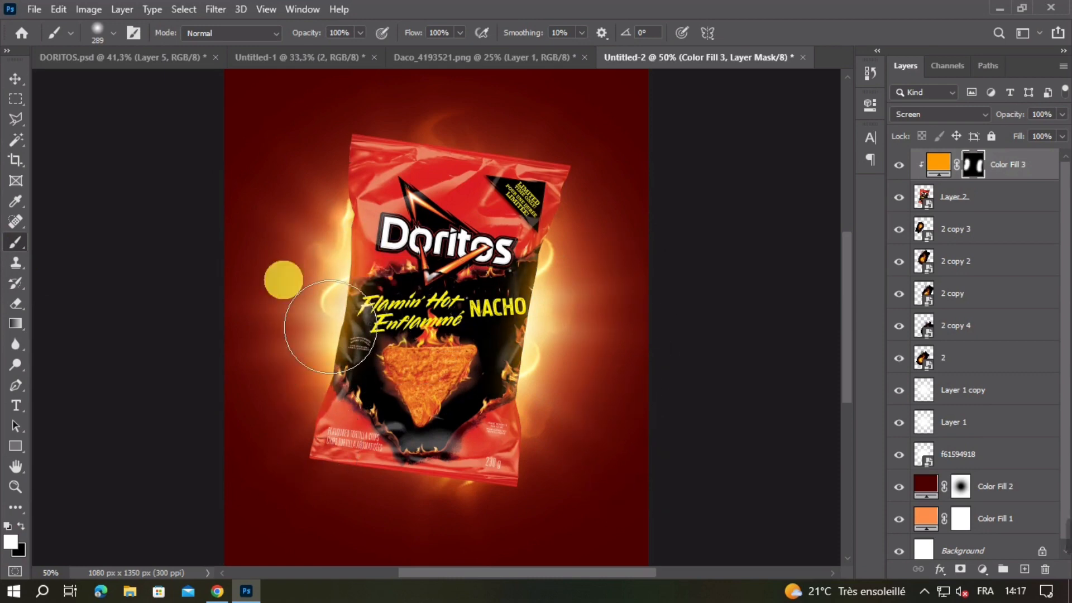
- Paint white on the orange fill's mask along the bag's left and right edges with a soft brush about 27 px wide
scroll(556, 369, "down", 1)
scroll(556, 368, "up", 1)
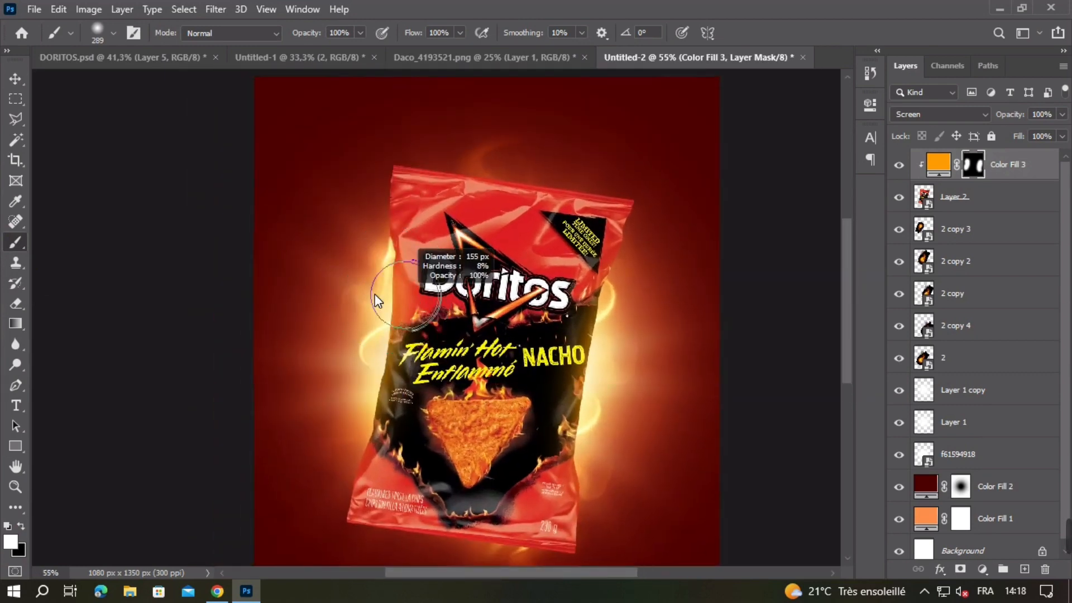
scroll(395, 240, "up", 3)
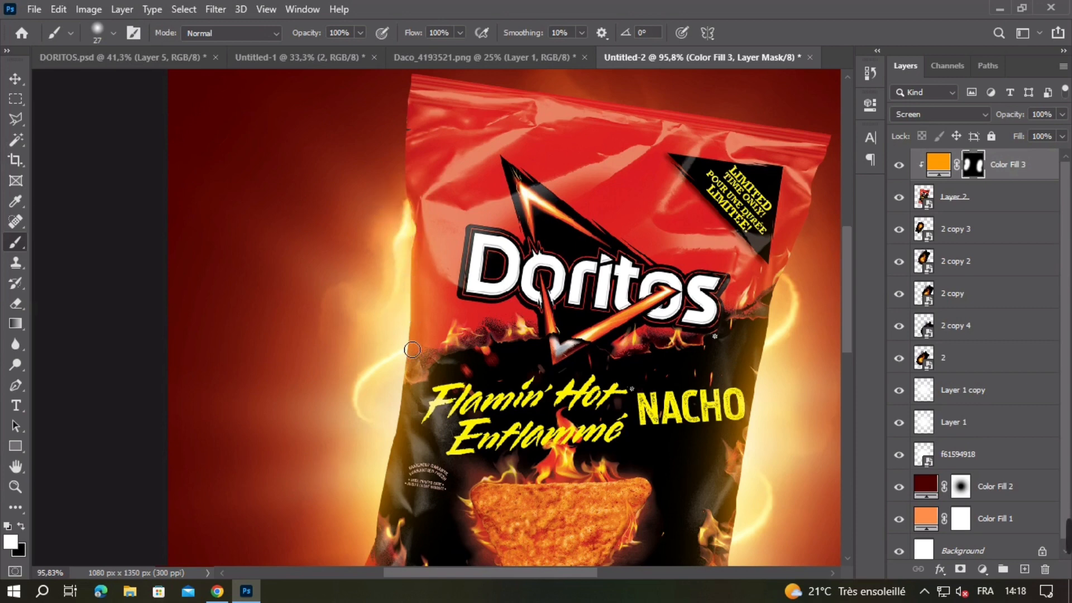
scroll(412, 357, "down", 2)
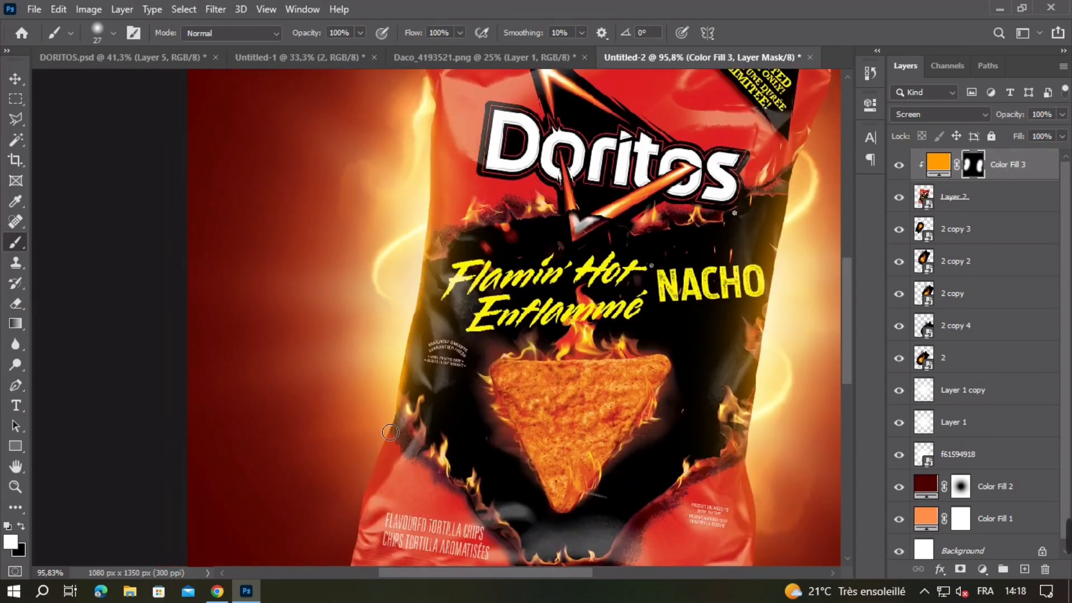
scroll(617, 245, "right", 3)
scroll(617, 245, "up", 1)
left_click_drag(578, 386, 595, 312)
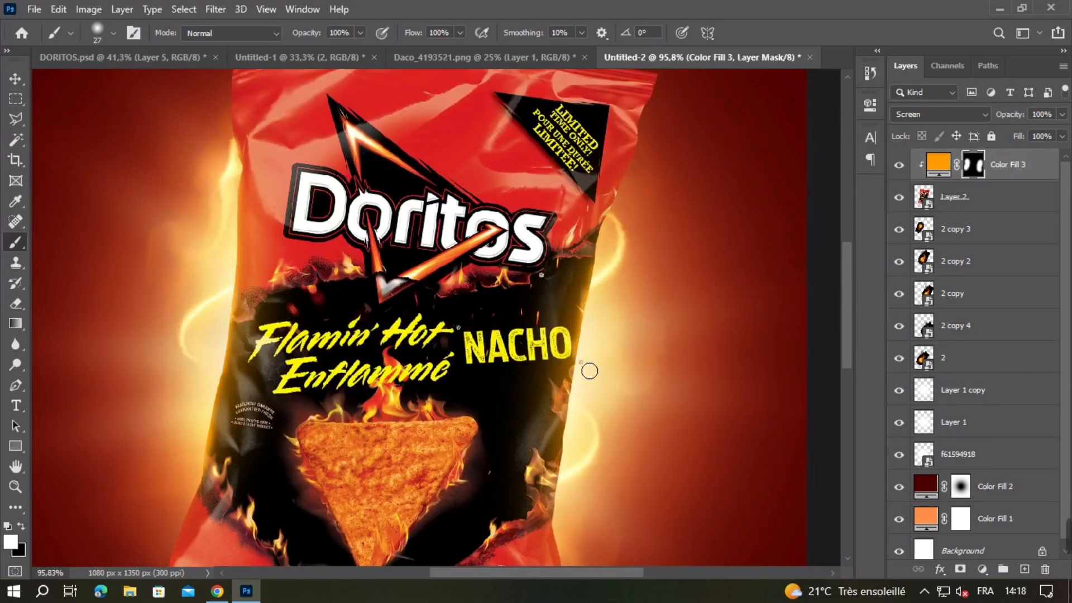
- Undo the last mask stroke and refine the orange rim along the bag's right edge with a soft brush about 28 px wide
scroll(589, 371, "down", 3)
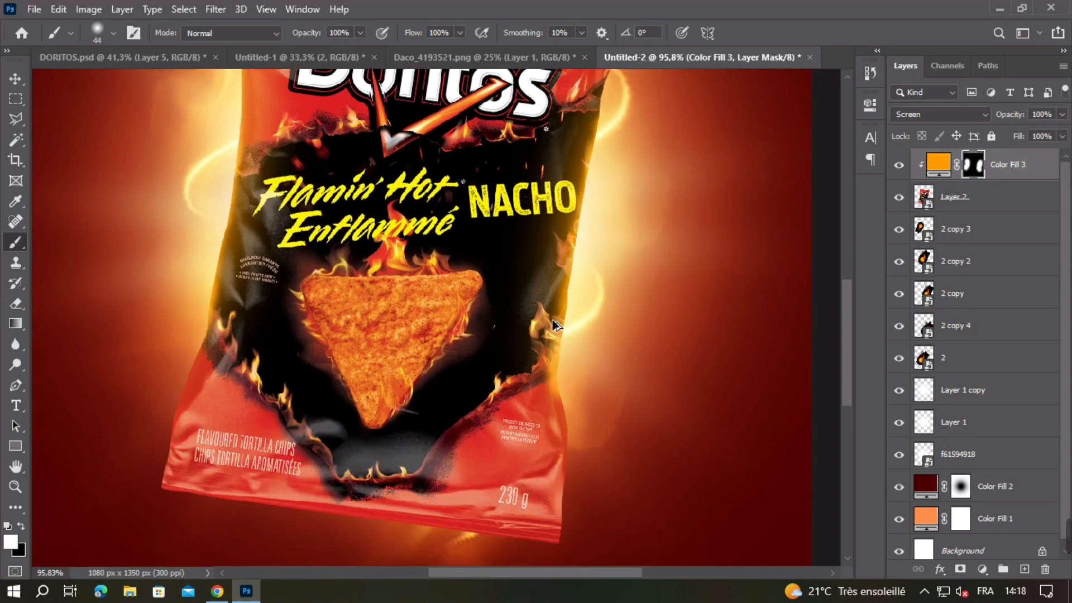
scroll(553, 324, "down", 5)
scroll(471, 329, "up", 4)
key("ctrl+z")
scroll(557, 342, "up", 4)
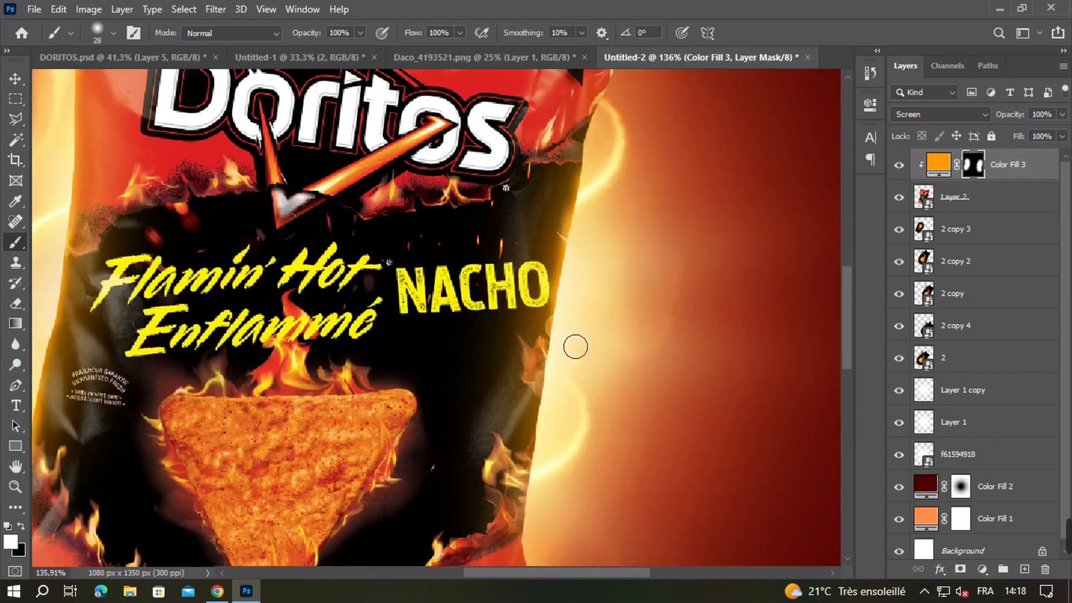
scroll(575, 346, "down", 2)
scroll(536, 363, "down", 5)
scroll(574, 240, "up", 3)
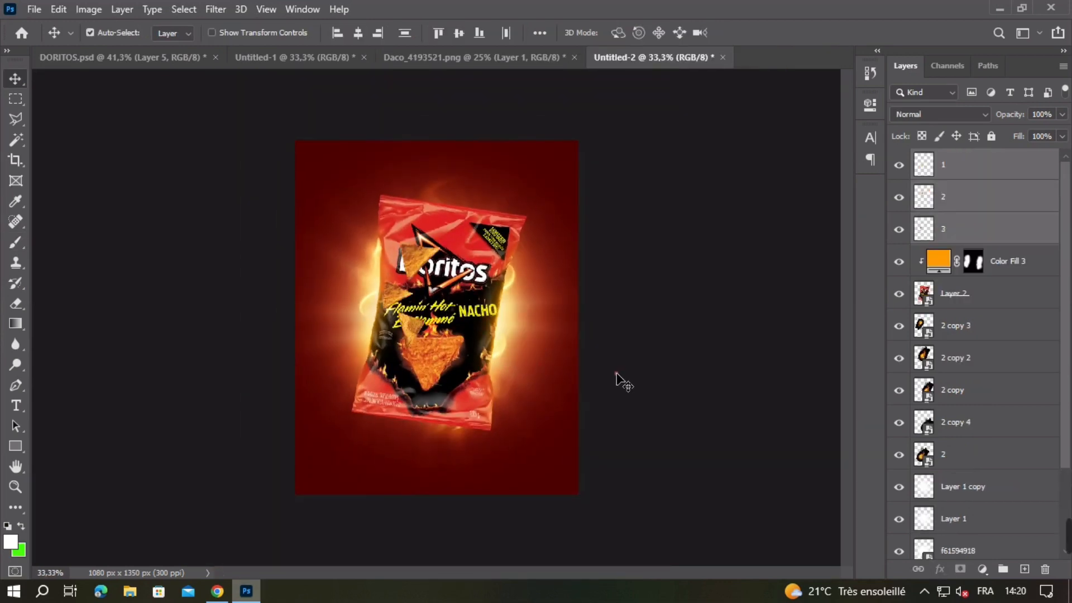
- Arrange and transform the loose tortilla chips around the bag's upper, lower and side edges
left_click(391, 328)
left_click_drag(437, 220, 366, 146)
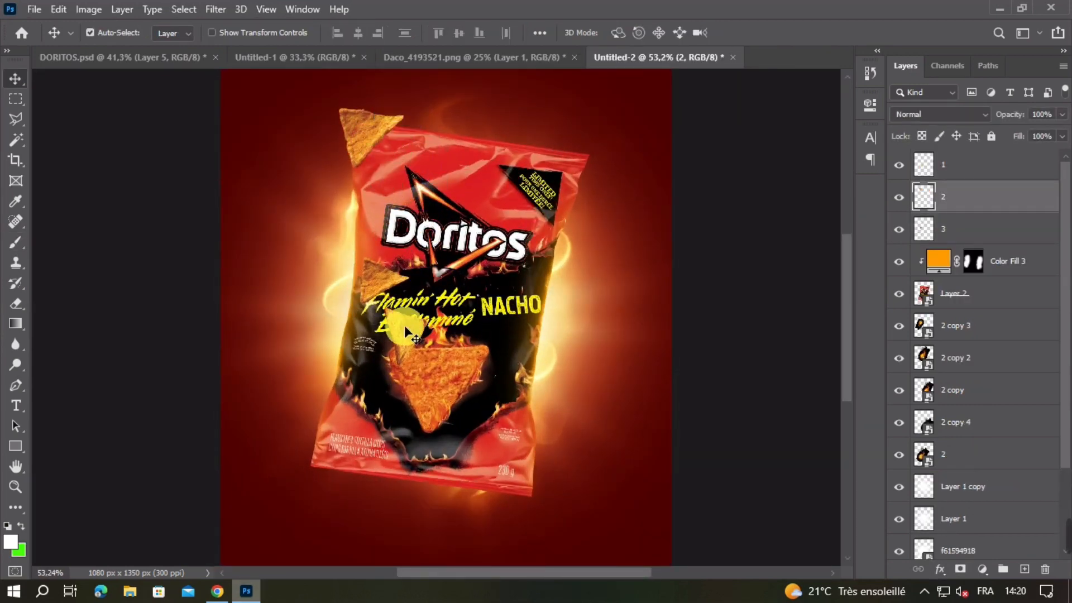
left_click_drag(397, 328, 374, 356)
key("ctrl+t")
left_click_drag(330, 296, 314, 277)
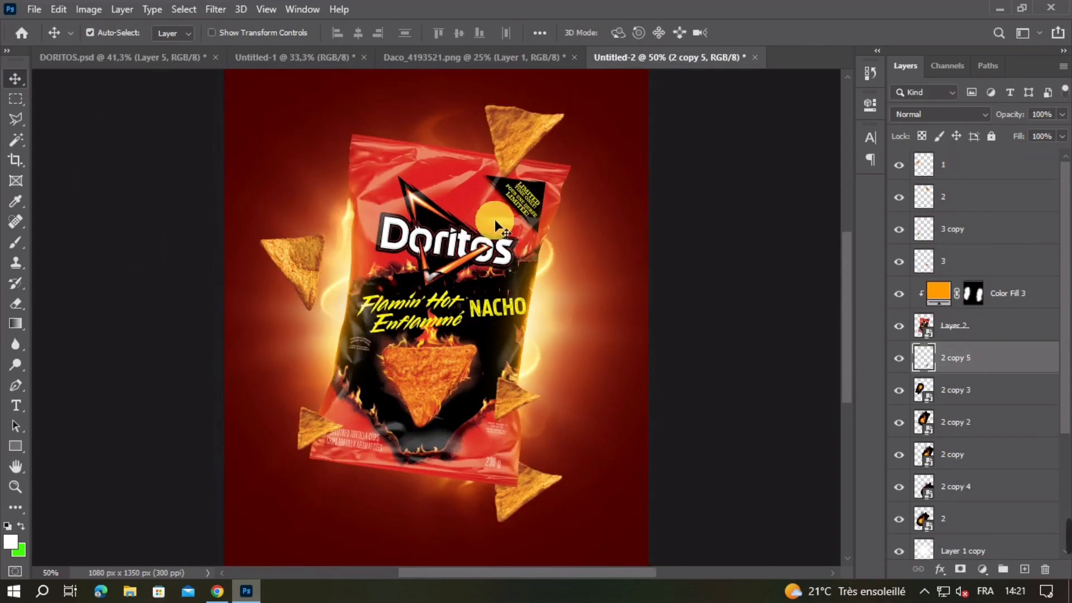
- Add a Levels adjustment clipped to the Doritos bag layer with the output white level set to 25
left_click(474, 216)
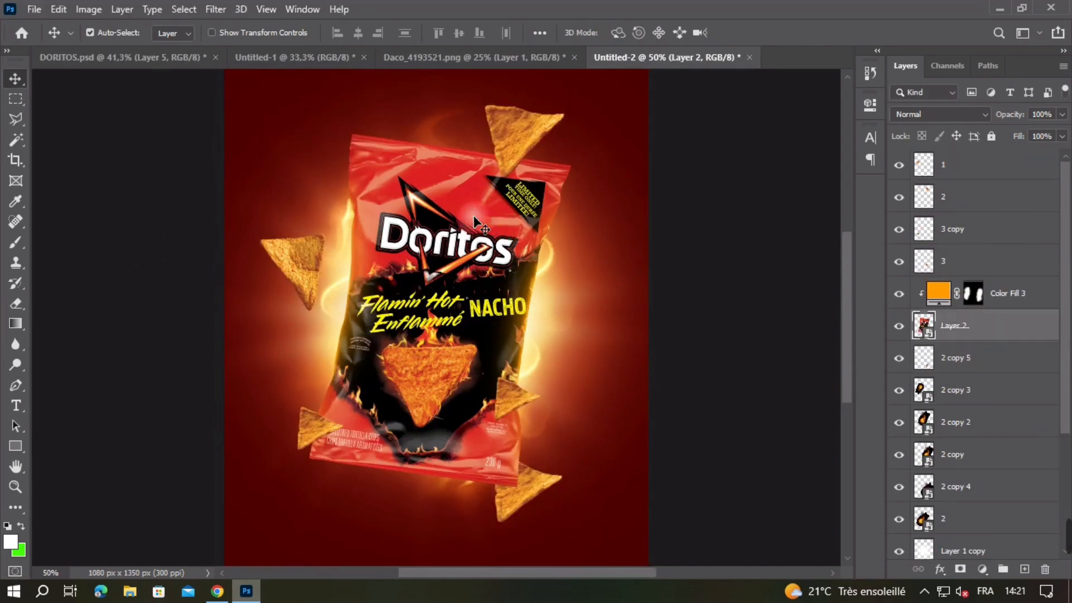
left_click(982, 568)
left_click(975, 367)
left_click(735, 365)
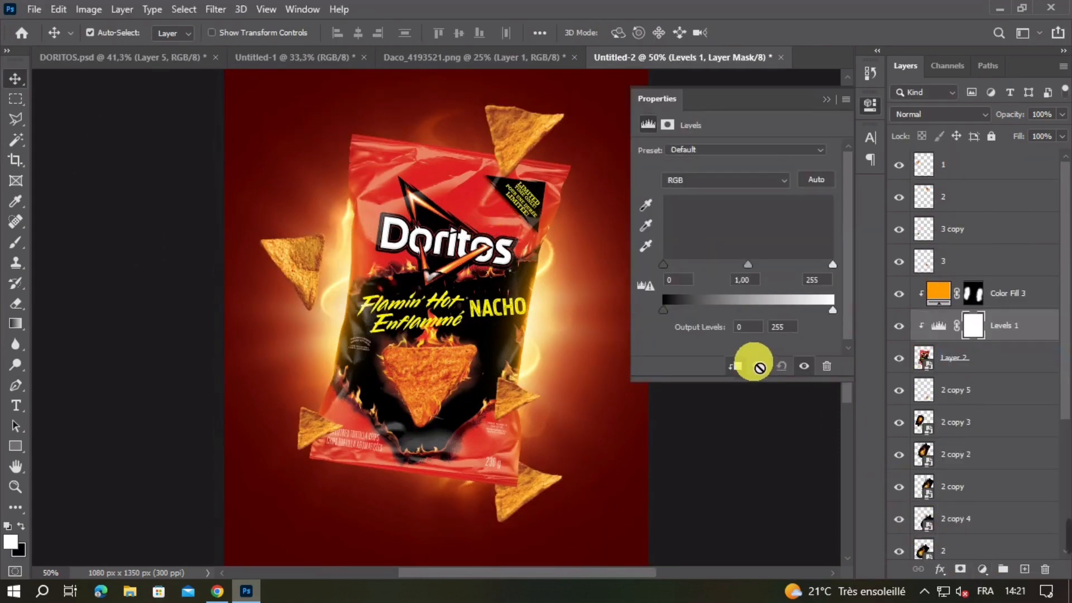
left_click_drag(832, 311, 681, 302)
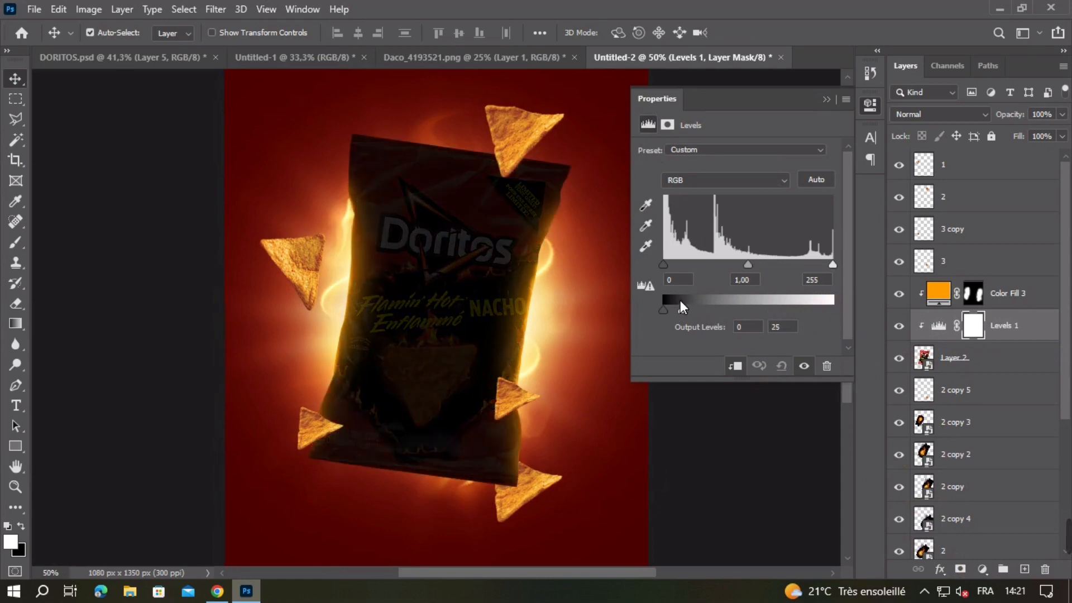
left_click(843, 102)
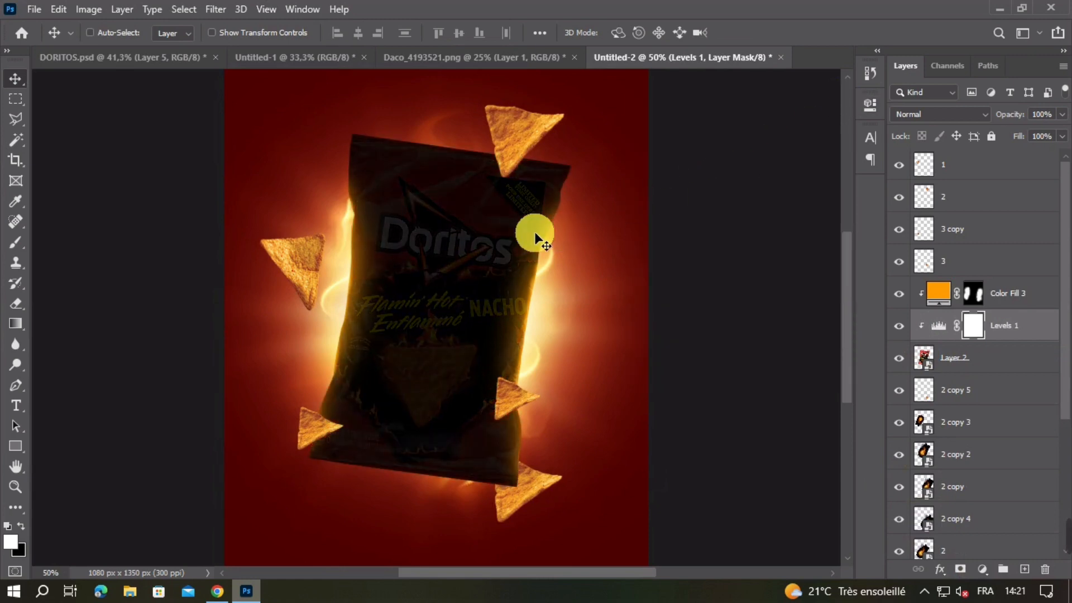
- Invert the bag's Levels mask and paint white with a soft brush at 50% opacity to shade the bag around the overlapping chips
key("ctrl+i")
left_click(25, 239)
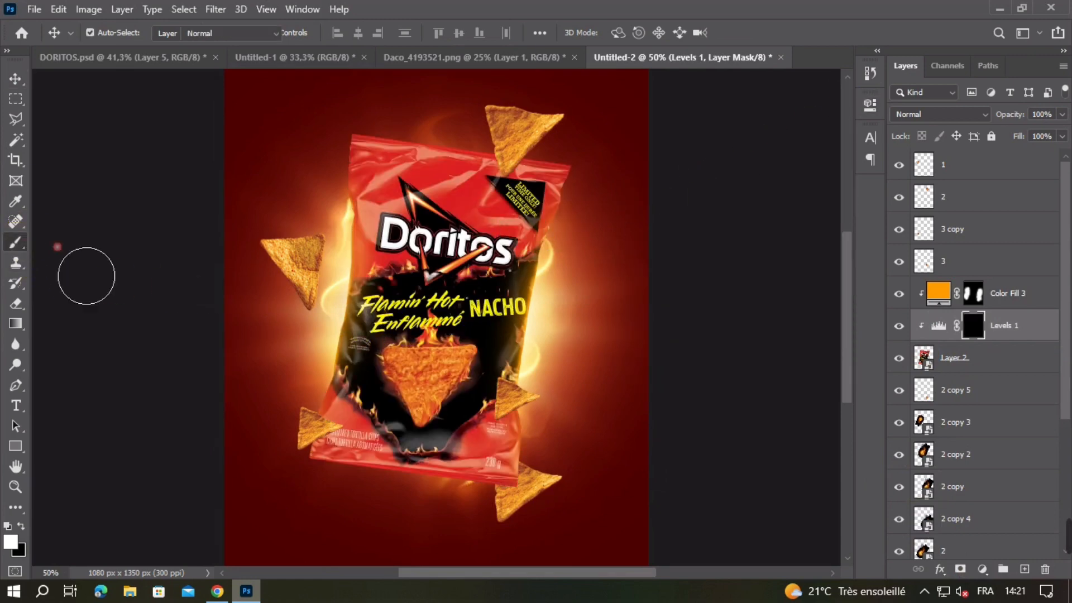
left_click_drag(494, 196, 564, 198)
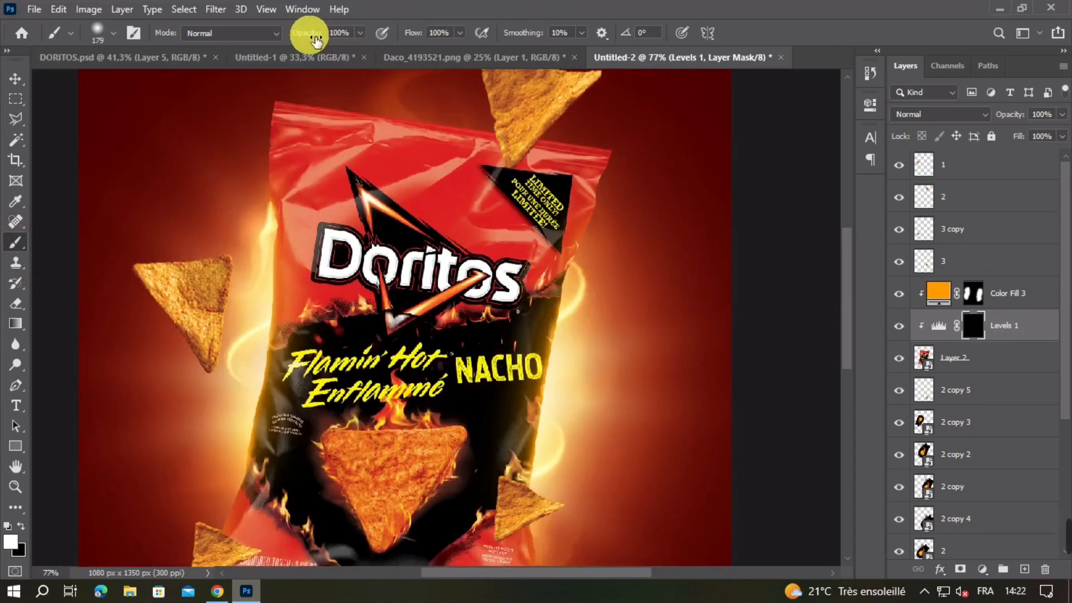
type("50")
left_click_drag(471, 206, 533, 223)
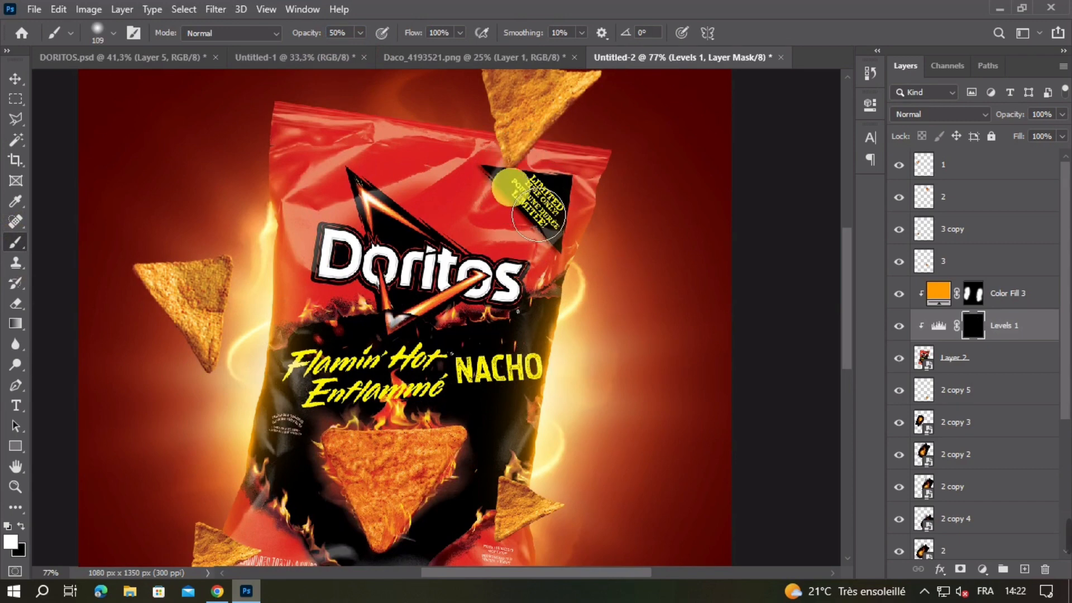
scroll(347, 327, "down", 3)
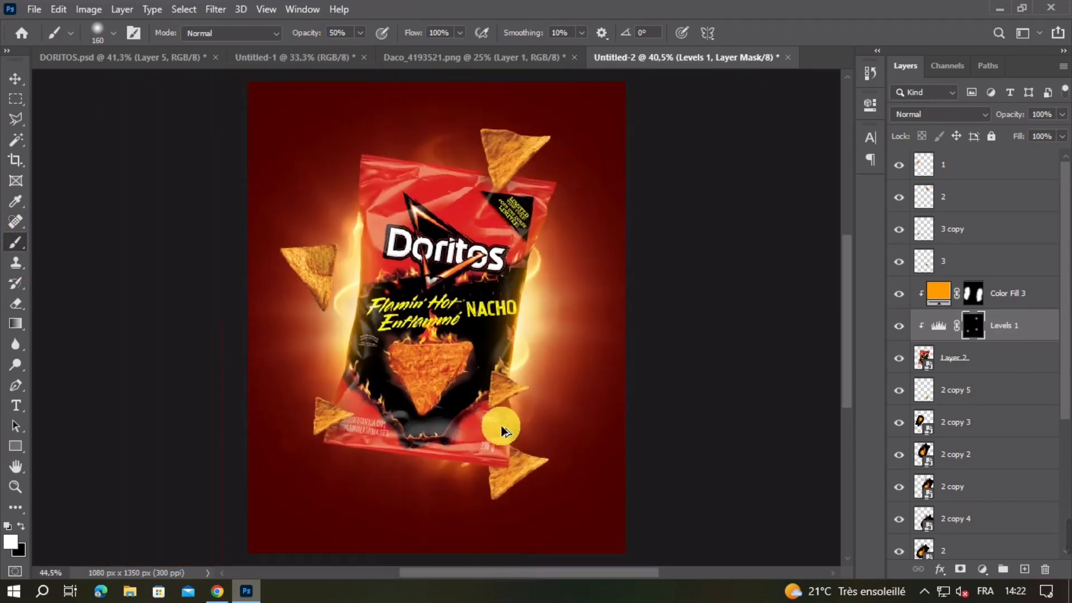
- Add a Levels adjustment clipped to the lower chip behind the bag and strongly reduce its output white level
key("v")
left_click_drag(359, 309, 349, 164)
left_click(955, 389)
left_click(981, 569)
left_click(986, 352)
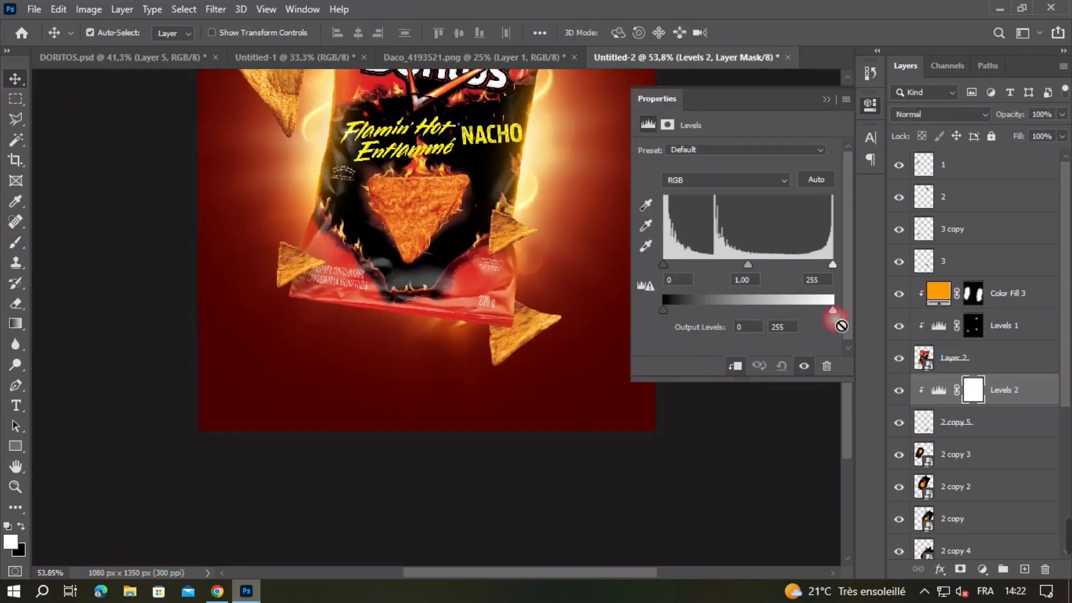
left_click_drag(832, 311, 694, 310)
left_click(704, 224)
- Invert the lower chip's Levels mask and paint the bag's shadow on the chip with a 160 px brush at 50% opacity
key("ctrl+i")
key("b")
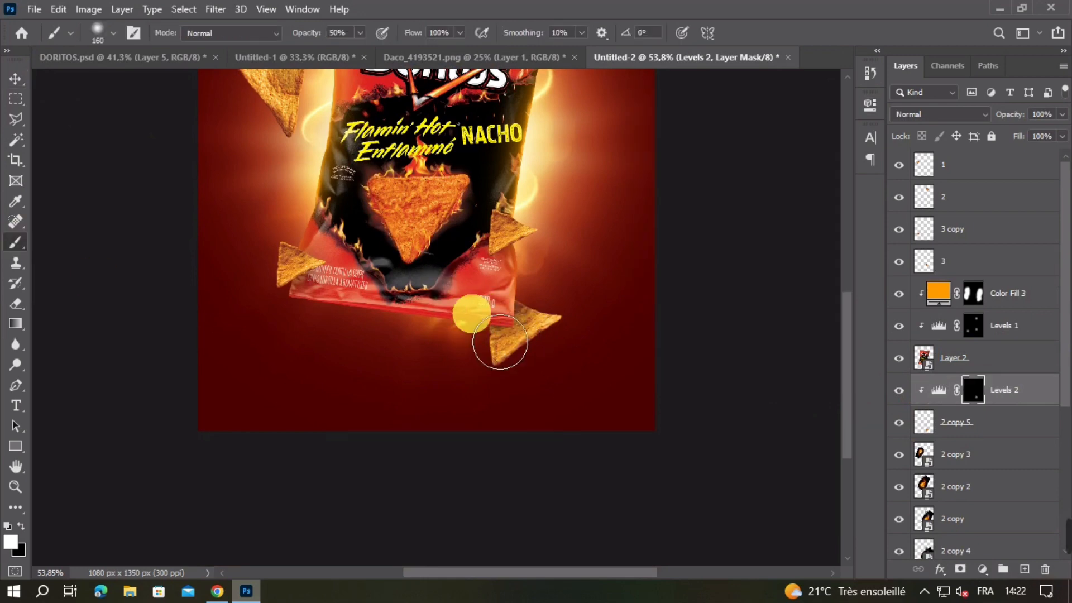
scroll(529, 340, "up", 3)
scroll(523, 352, "down", 3)
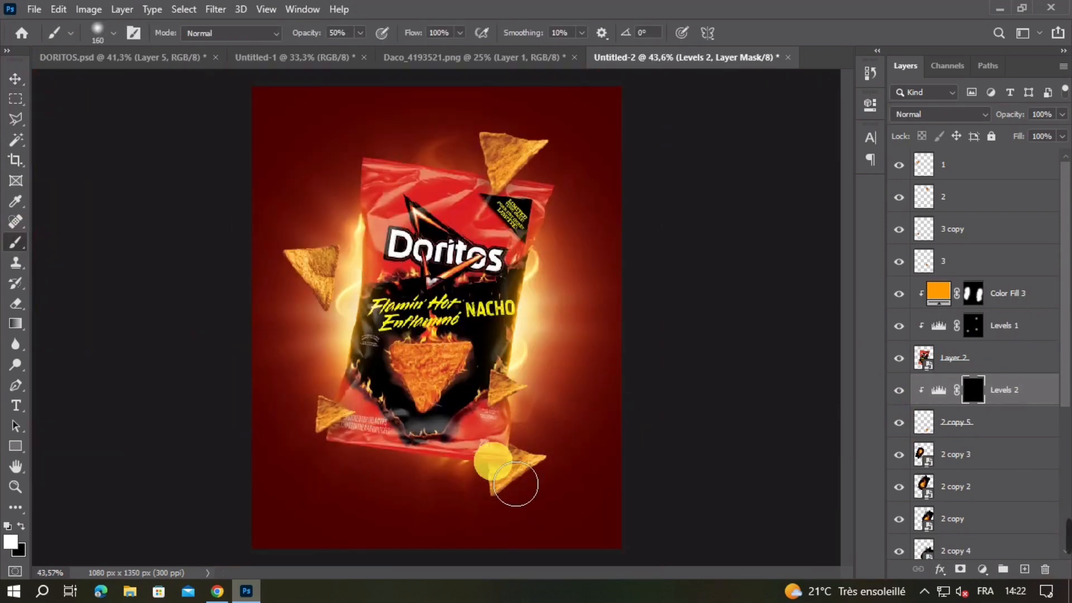
left_click(15, 79)
left_click(537, 330)
key("ctrl+minus")
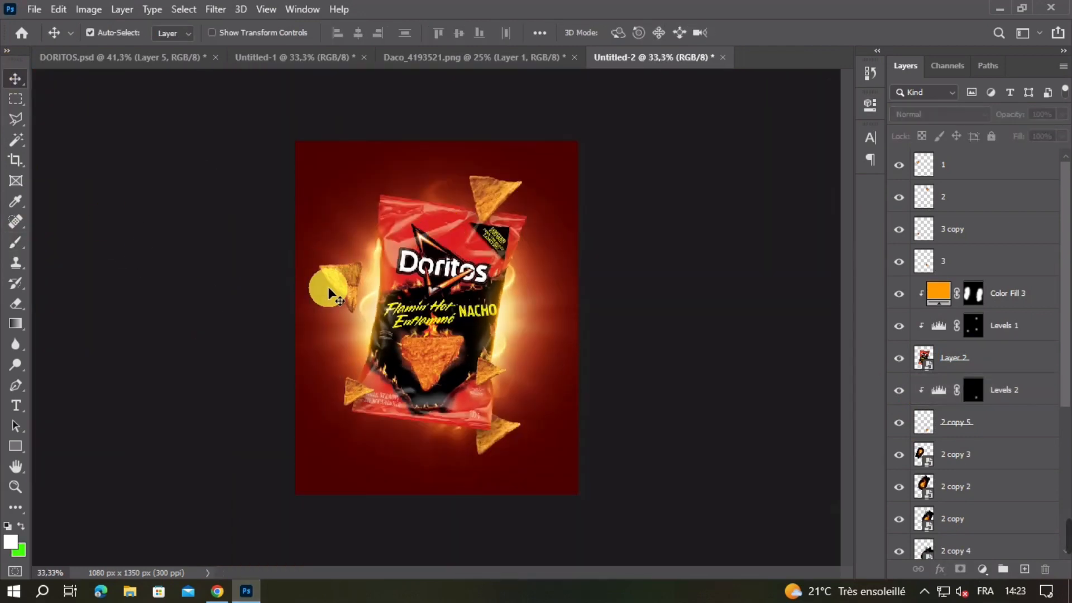
- Add a Solid Color fill of ff9c00 above the chip on layer 1
left_click(899, 167)
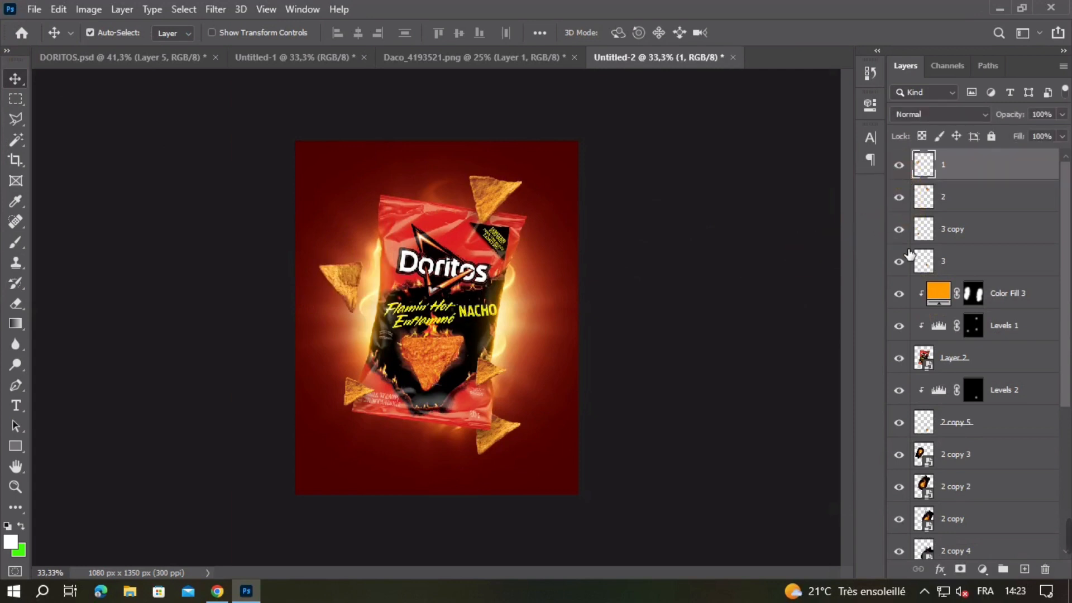
left_click(988, 568)
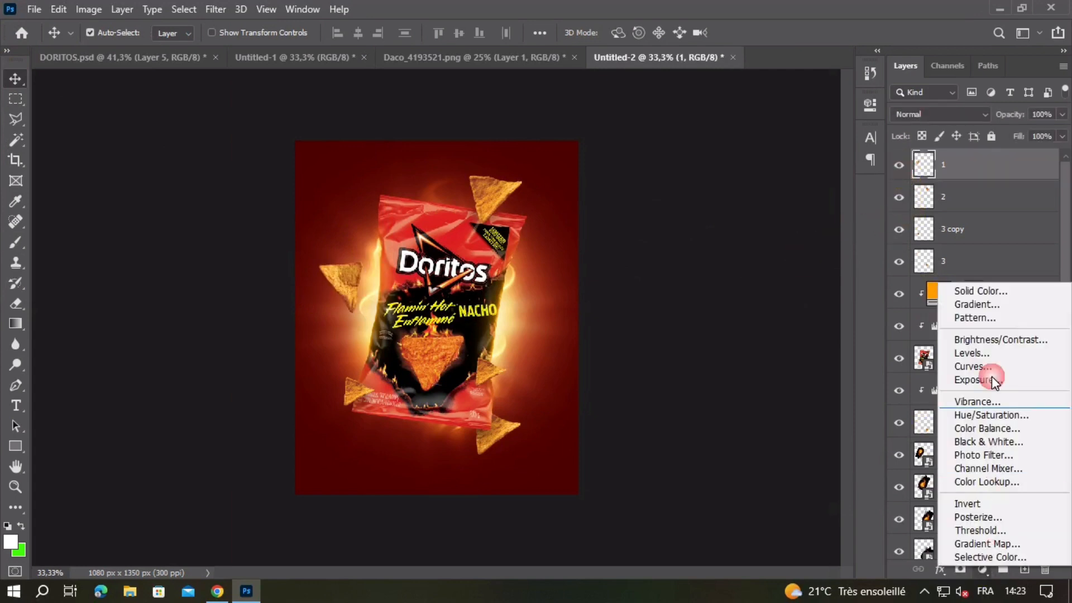
left_click(982, 289)
type("ff9c00")
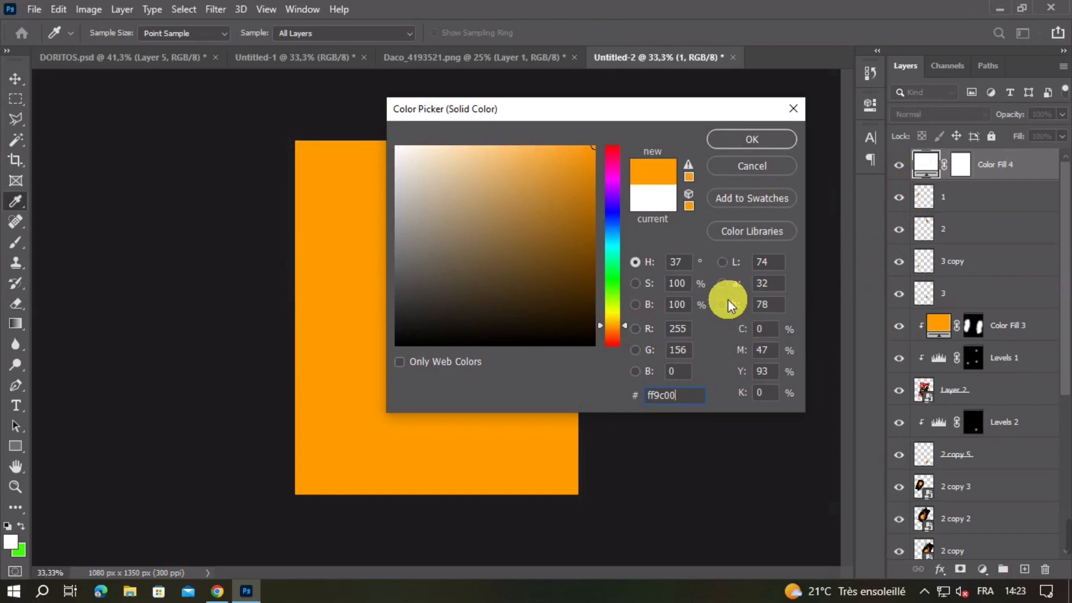
left_click(762, 146)
- Set the new orange fill's blend mode to Screen and clip it to the layer 1 chip
left_click(938, 114)
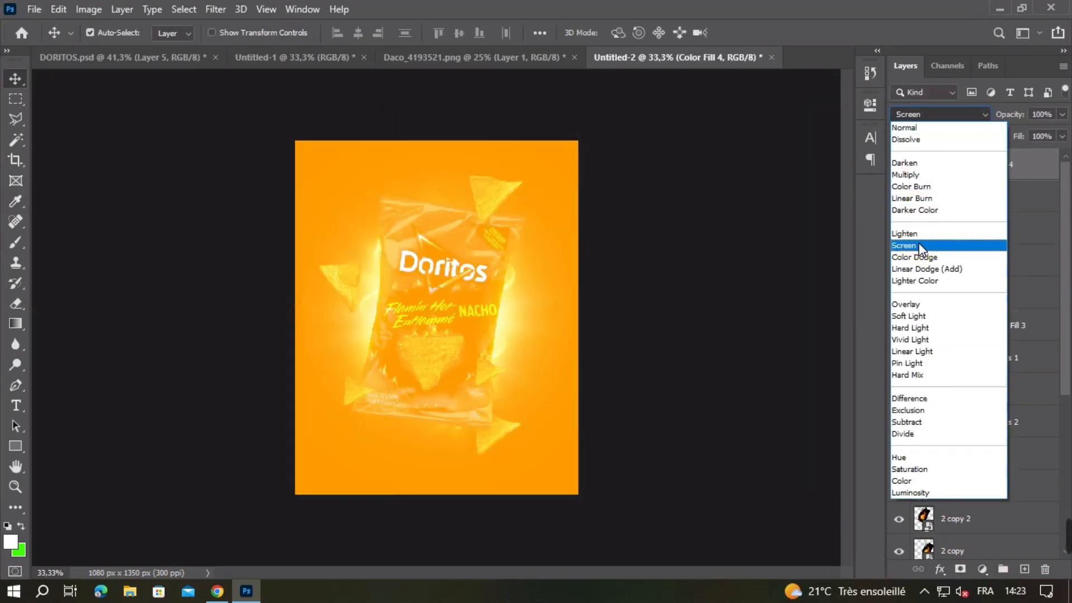
left_click(919, 245)
right_click(1021, 165)
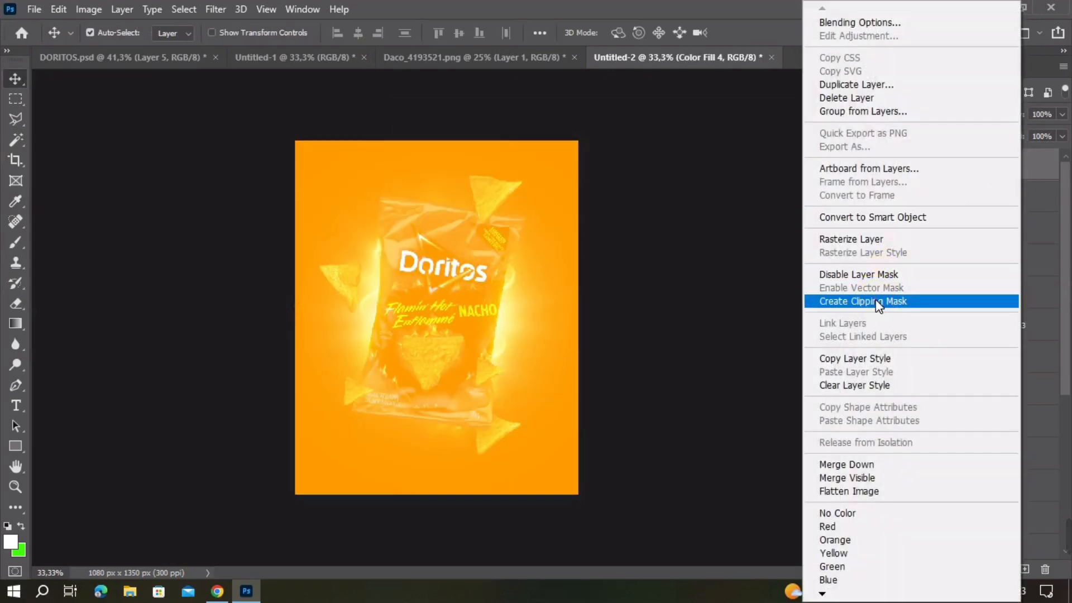
left_click(875, 299)
- Invert the new fill's mask and paint white along the chip's bag-facing edge with a 58 px brush at 50% opacity
left_click(973, 164)
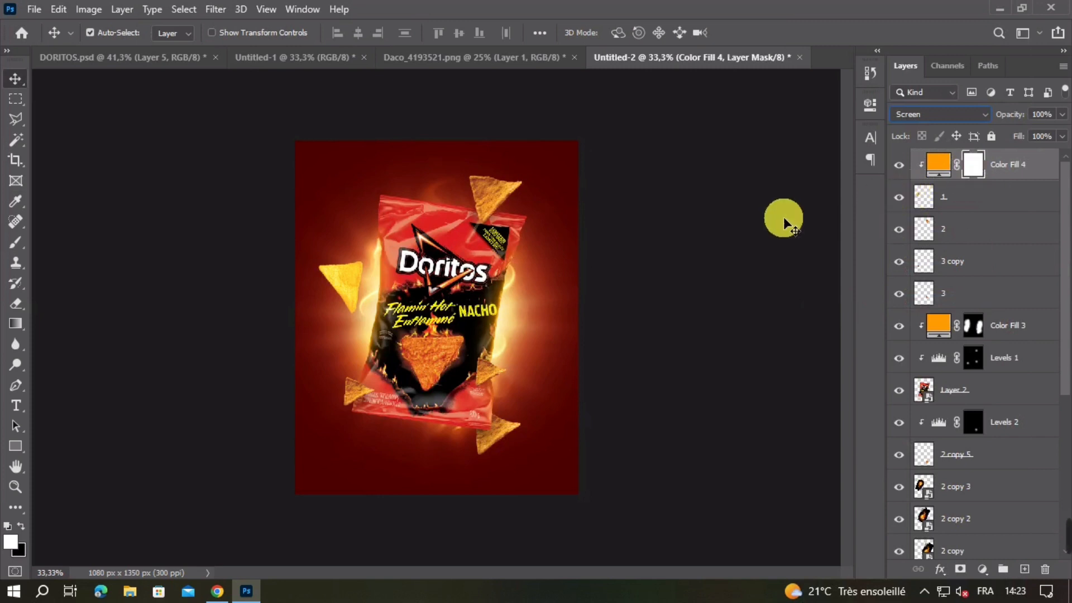
key("ctrl+i")
left_click(16, 242)
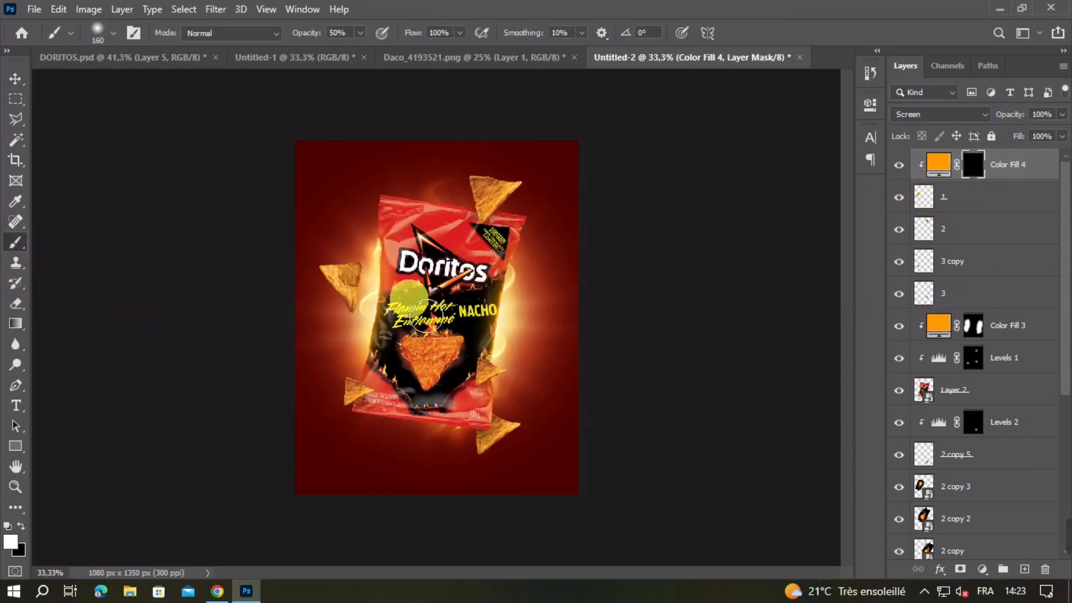
scroll(410, 304, "up", 2)
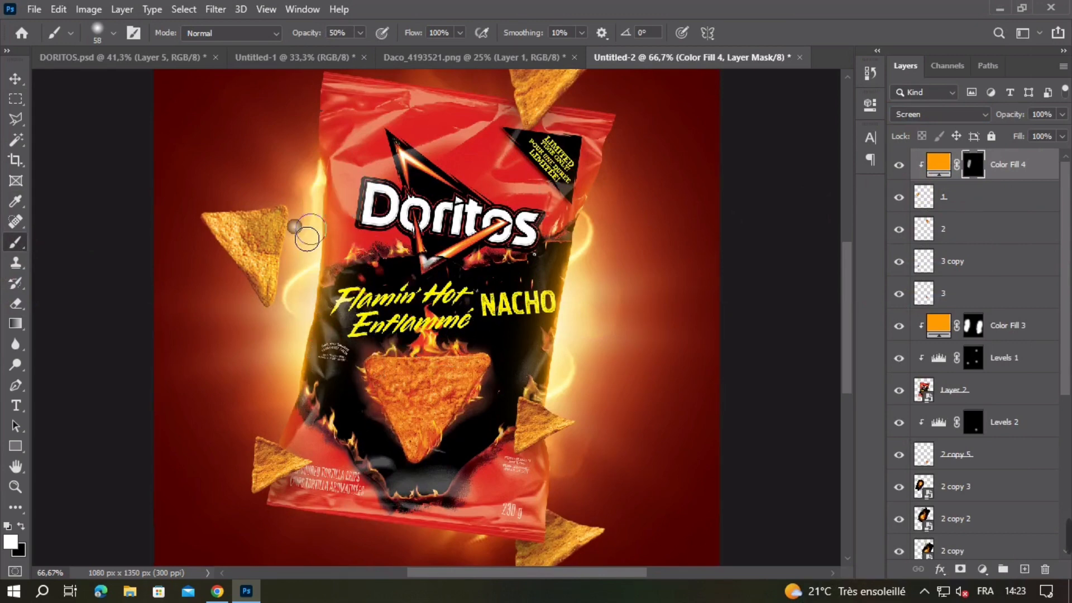
right_click(299, 226)
key("Return")
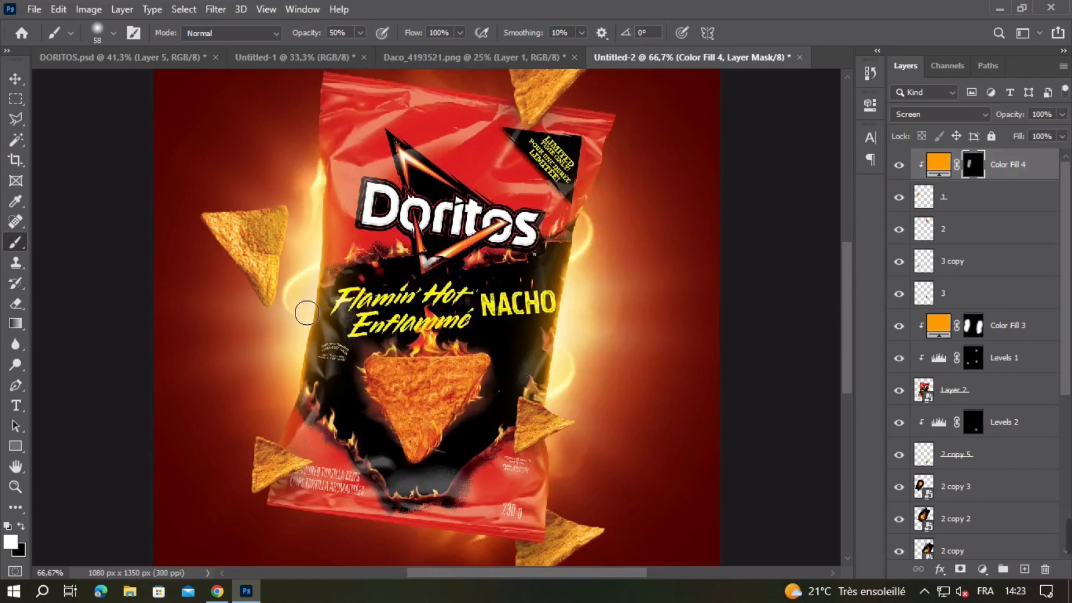
scroll(336, 219, "down", 2)
mouse_move(316, 250)
left_mouse_down()
mouse_move(341, 260)
mouse_move(313, 258)
left_mouse_up()
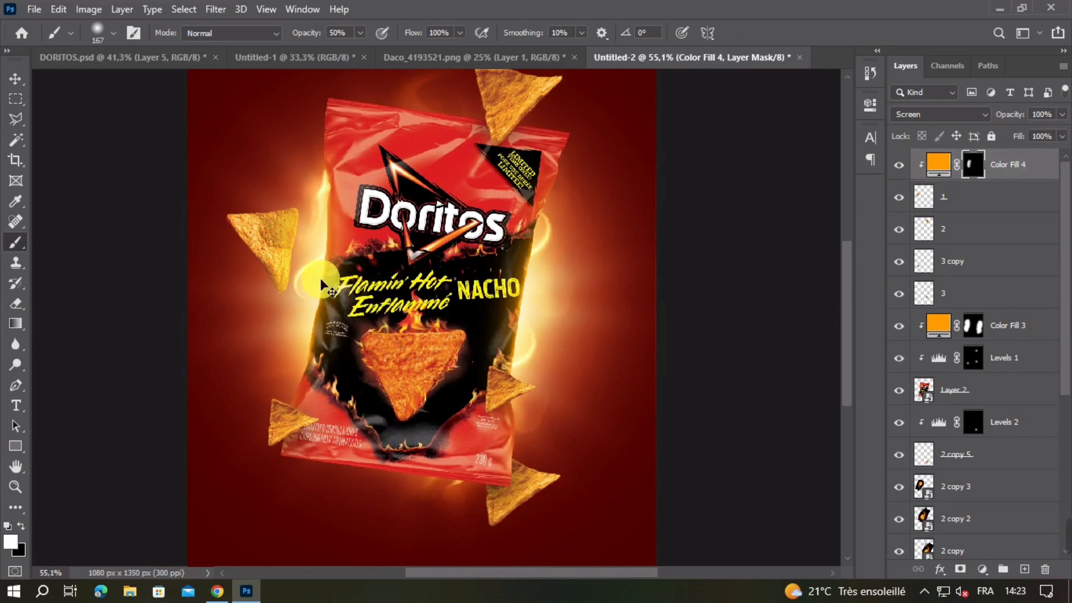
key("ctrl+z")
key("ctrl+z")
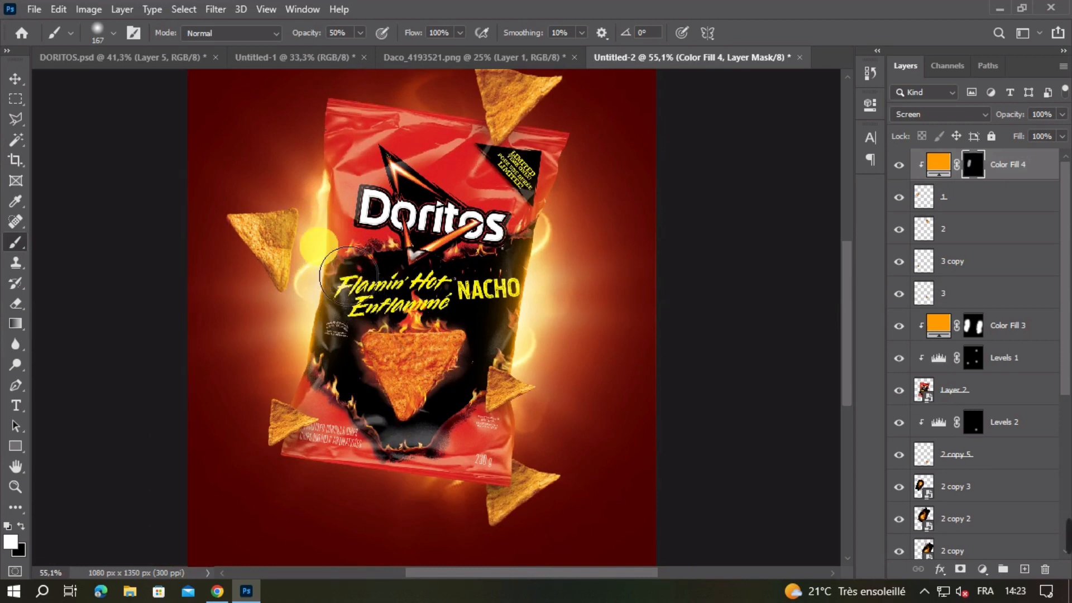
- Paint a soft orange glow on the chip's bag-facing side through the fill's mask with a 167 px brush
mouse_move(307, 216)
left_mouse_down()
mouse_move(293, 278)
mouse_move(306, 327)
left_mouse_up()
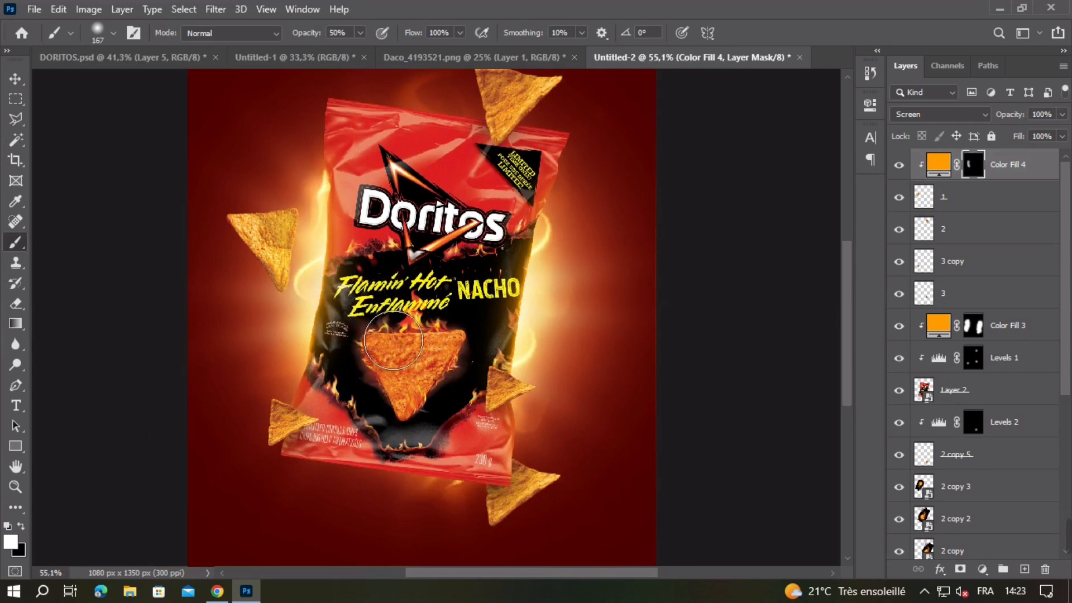
scroll(323, 273, "down", 4)
scroll(387, 271, "up", 2)
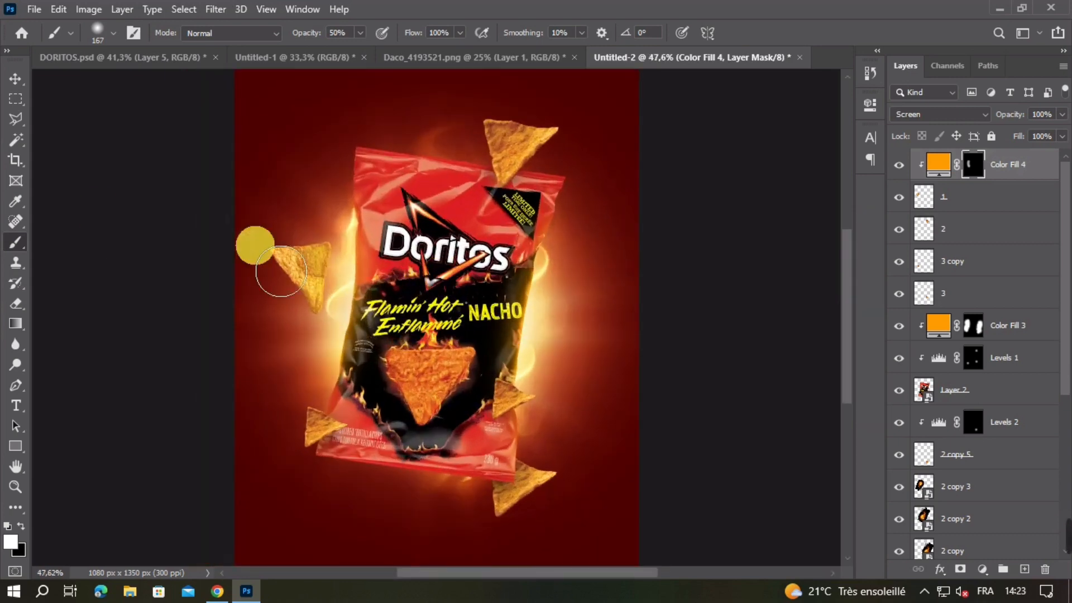
- Paint fine orange highlights along the same chip's edges on the fill's mask with a 13 px brush
scroll(358, 240, "up", 2)
scroll(356, 240, "up", 5)
left_click_drag(285, 273, 207, 293)
left_click(283, 245)
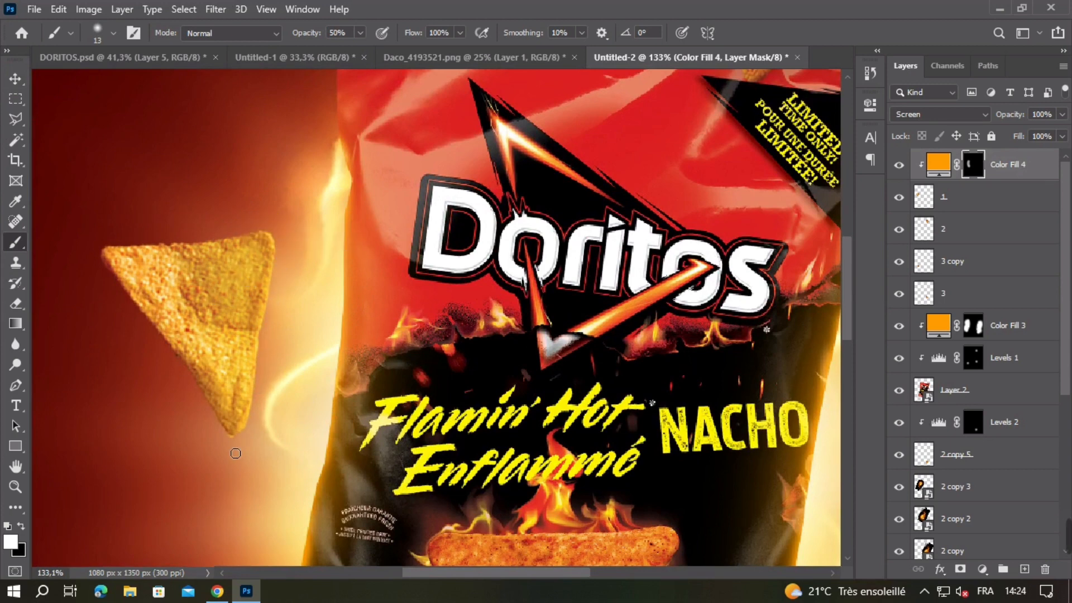
- Add a solid color fill layer in the copied orange directly above the layer 3 chip at the bag's lower-right edge
scroll(347, 359, "down", 8)
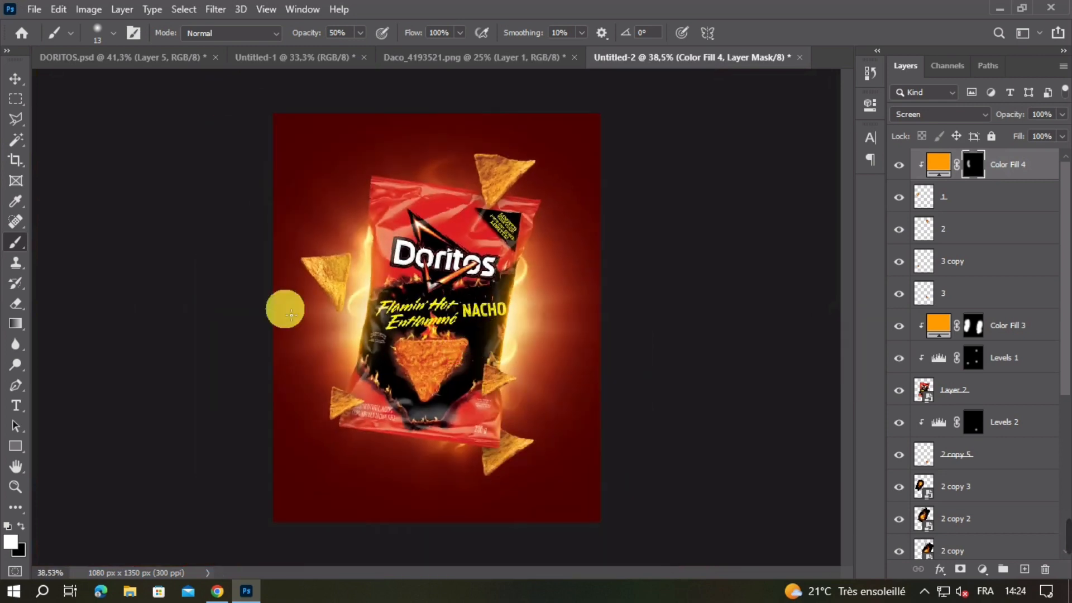
left_click(15, 79)
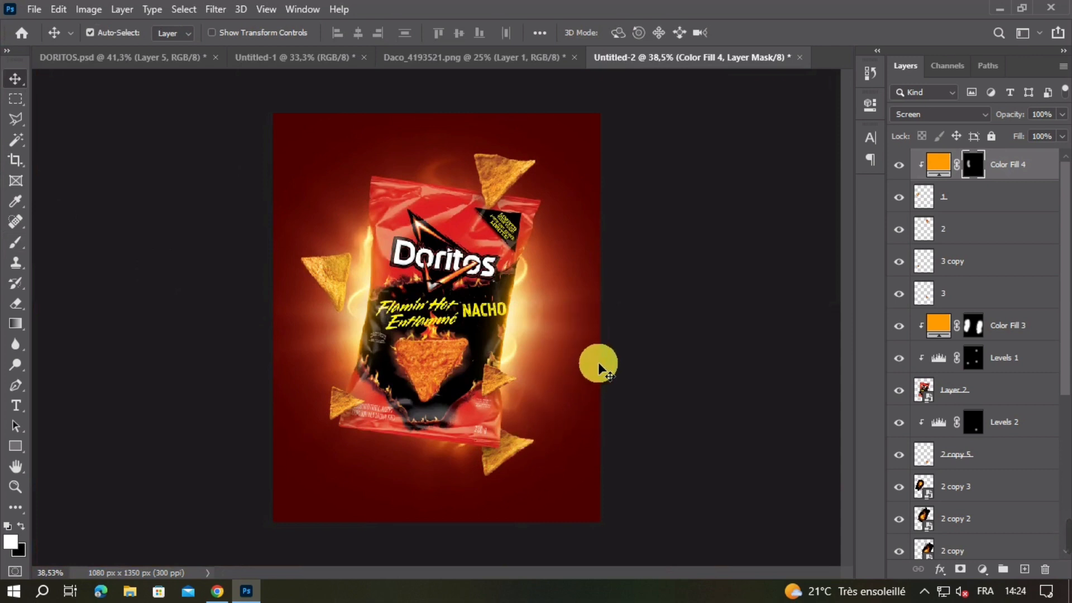
left_click(497, 378)
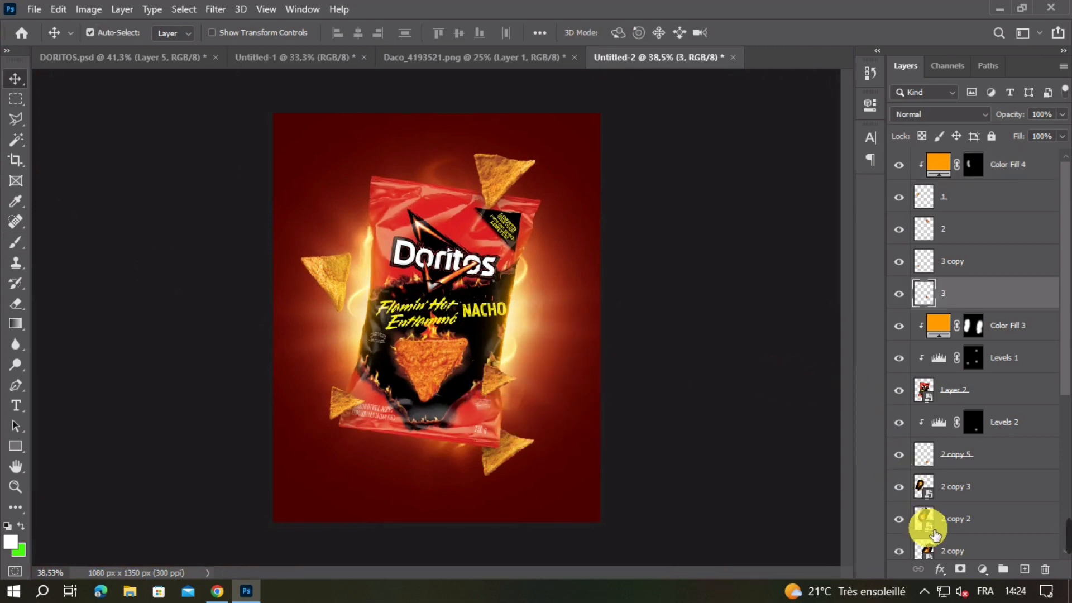
left_click(1000, 553)
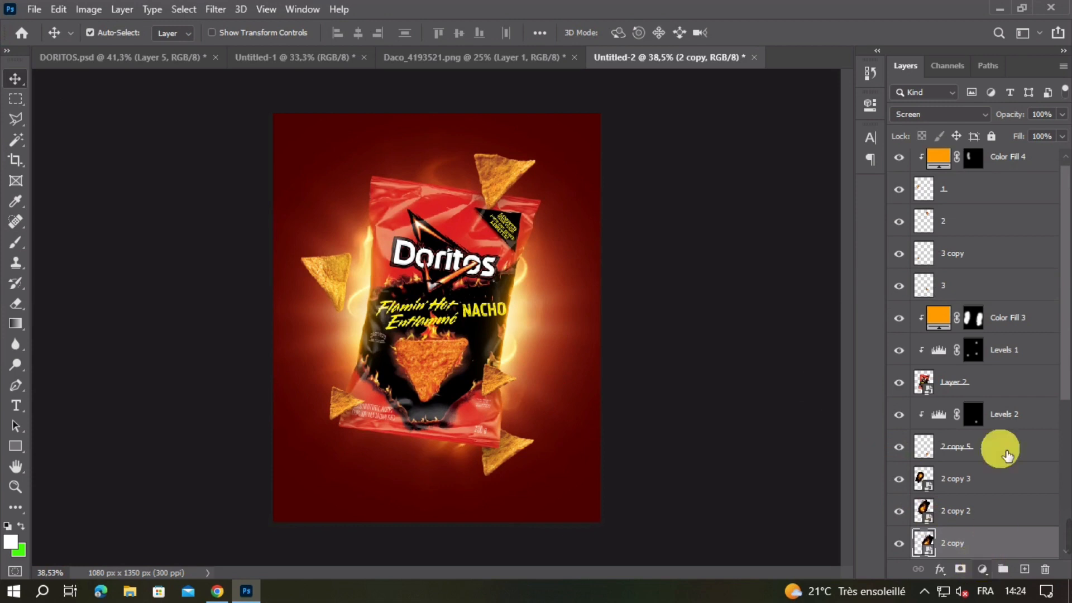
left_click(497, 390)
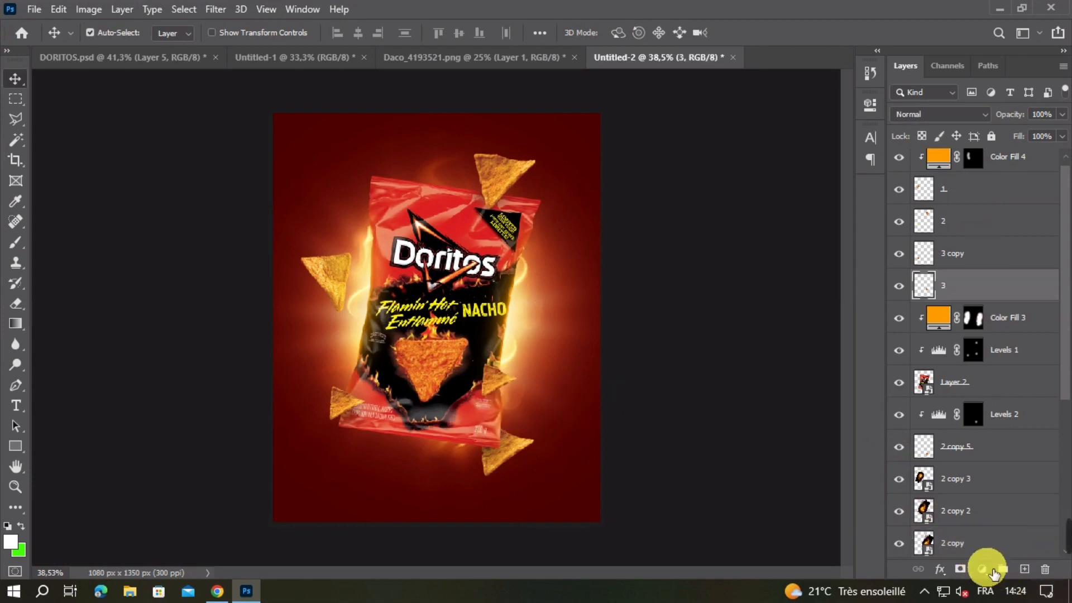
left_click(982, 569)
left_click(973, 285)
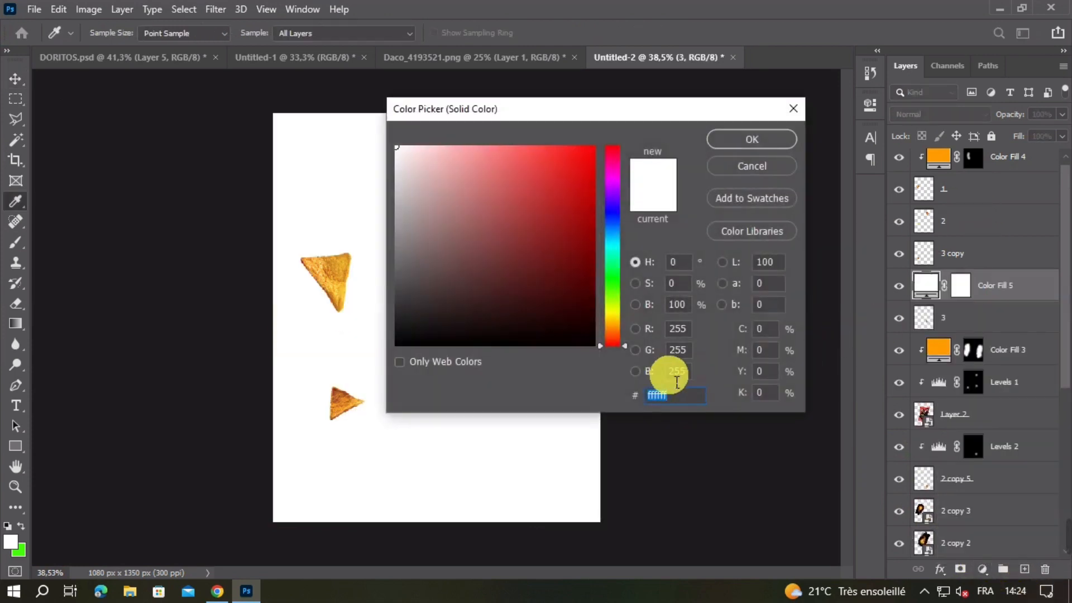
key("ctrl+v")
key("Return")
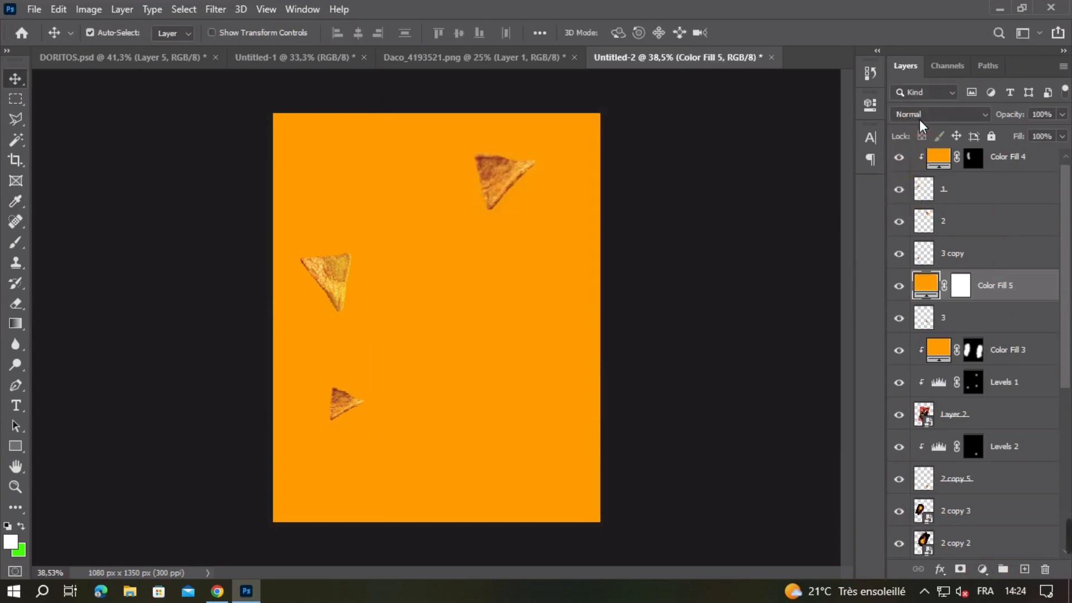
- Set the new orange fill's blend mode to Screen and clip it to the layer 3 chip
left_click(919, 119)
left_click(905, 248)
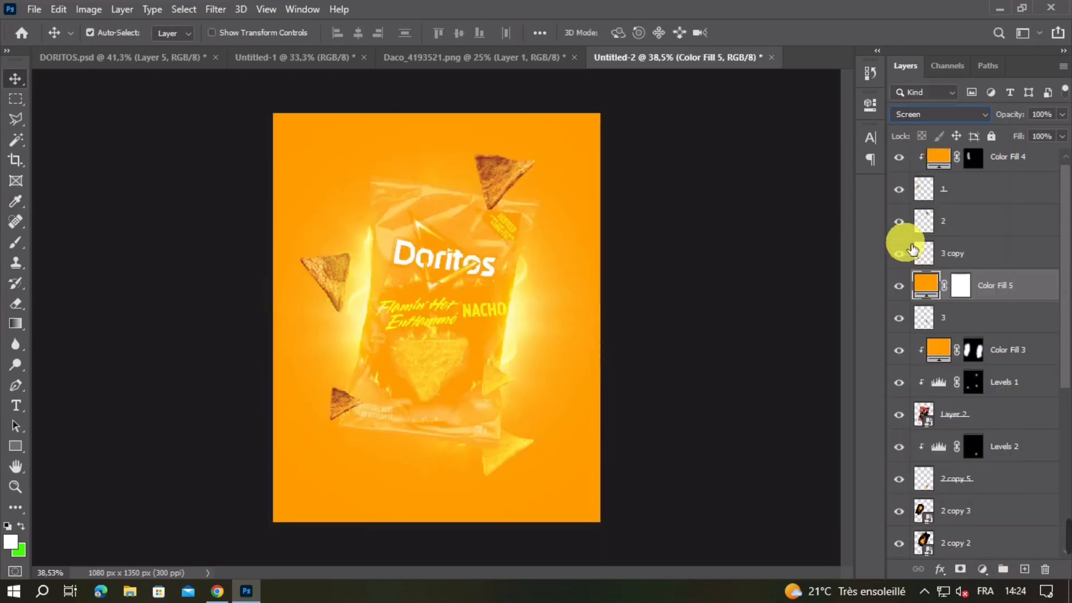
right_click(1032, 296)
left_click(867, 304)
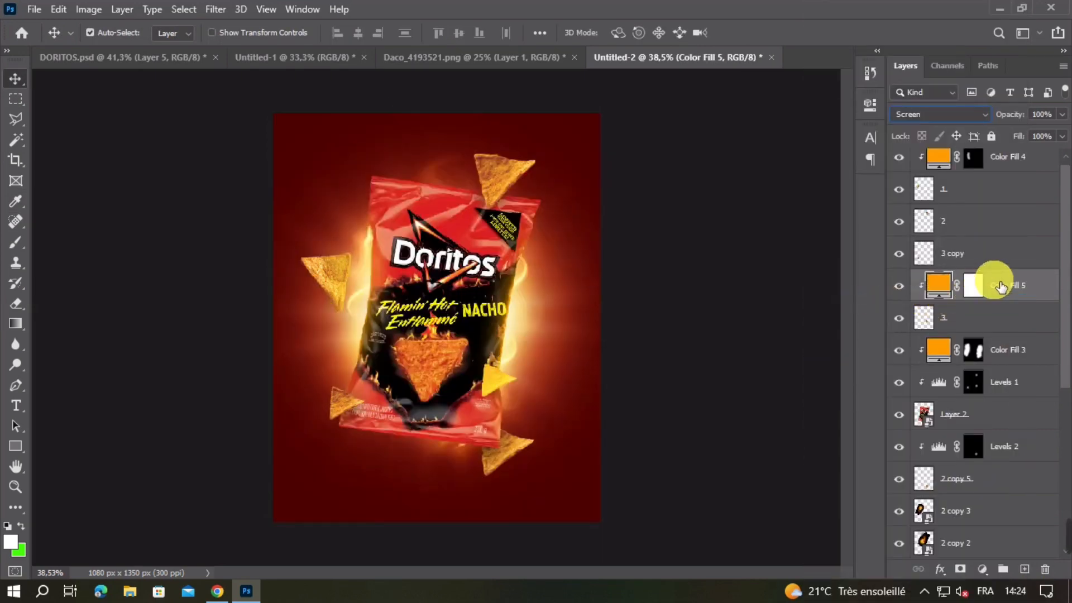
- Invert the fill's mask and try a white stroke at the layer 3 chip's outer edge with a 151 px brush at 50% opacity
left_click(983, 287)
key("ctrl+i")
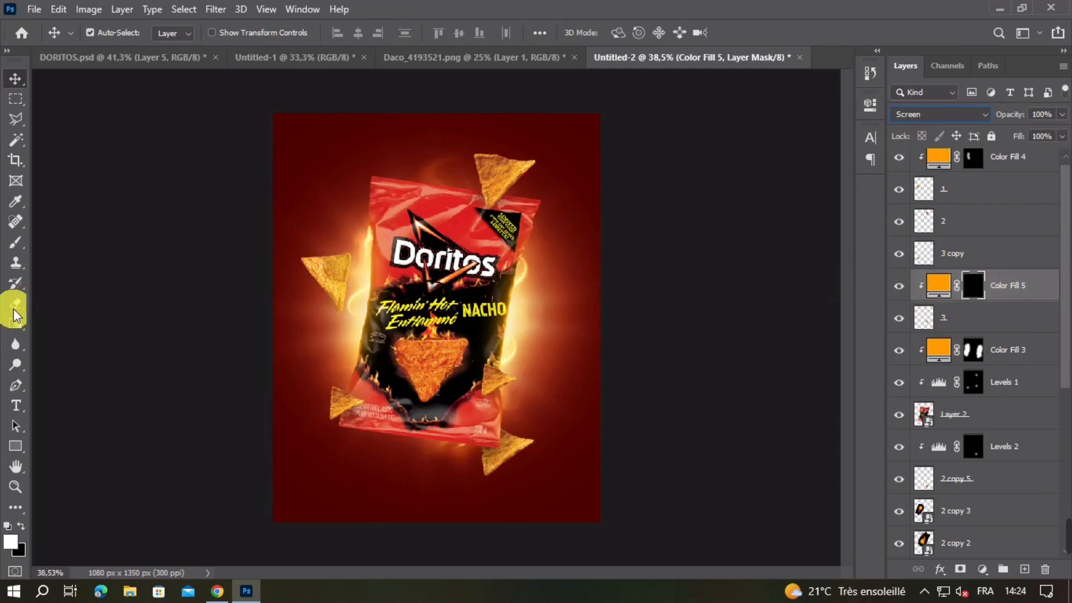
left_click(16, 242)
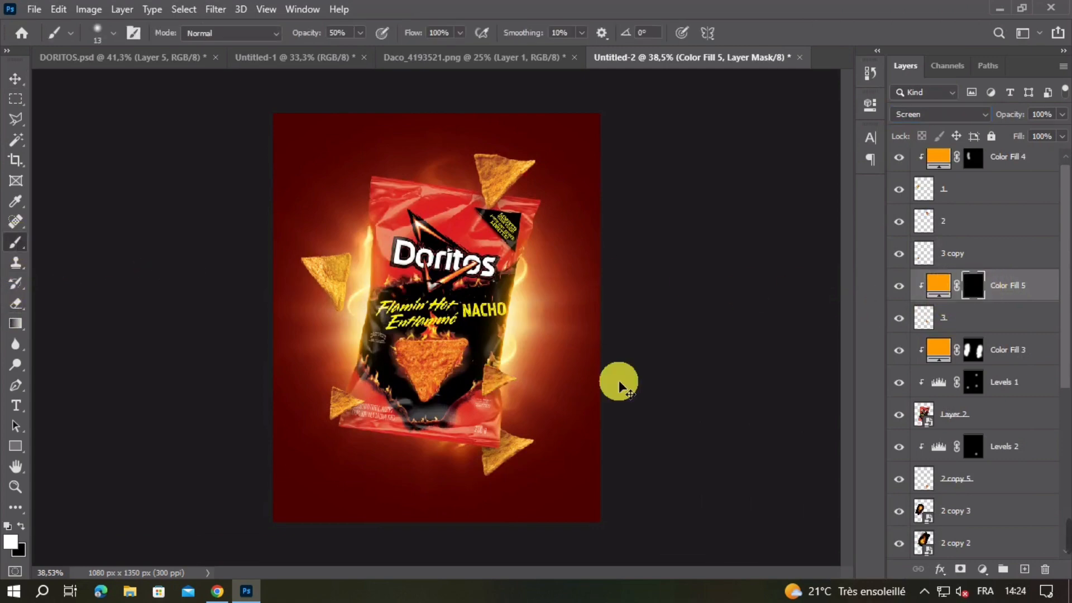
key("ctrl+plus")
key("ctrl+plus")
left_click_drag(546, 397, 583, 403)
left_click(582, 395)
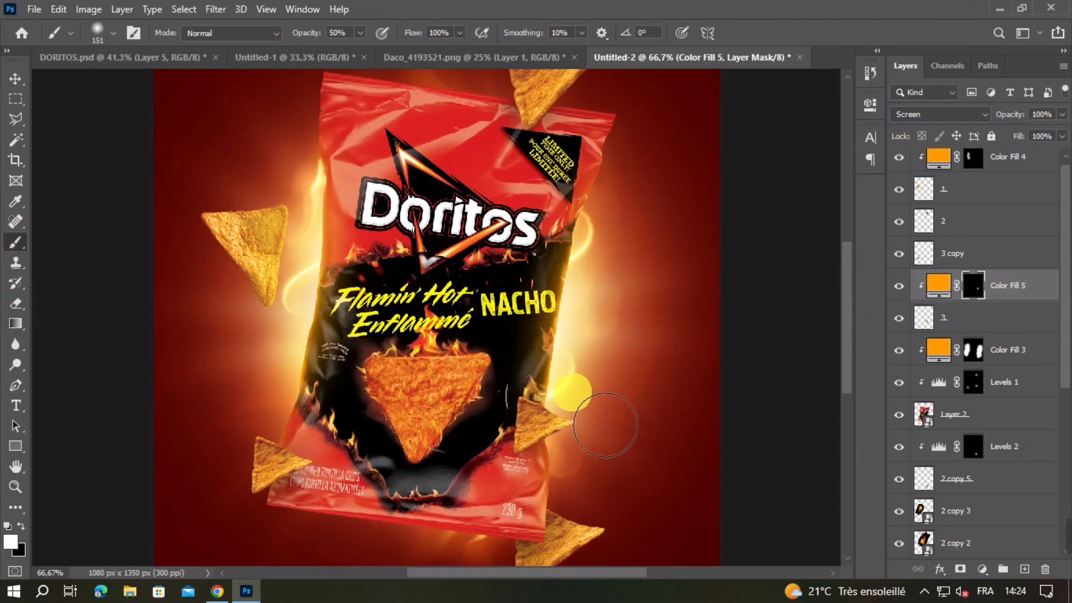
scroll(591, 391, "down", 3)
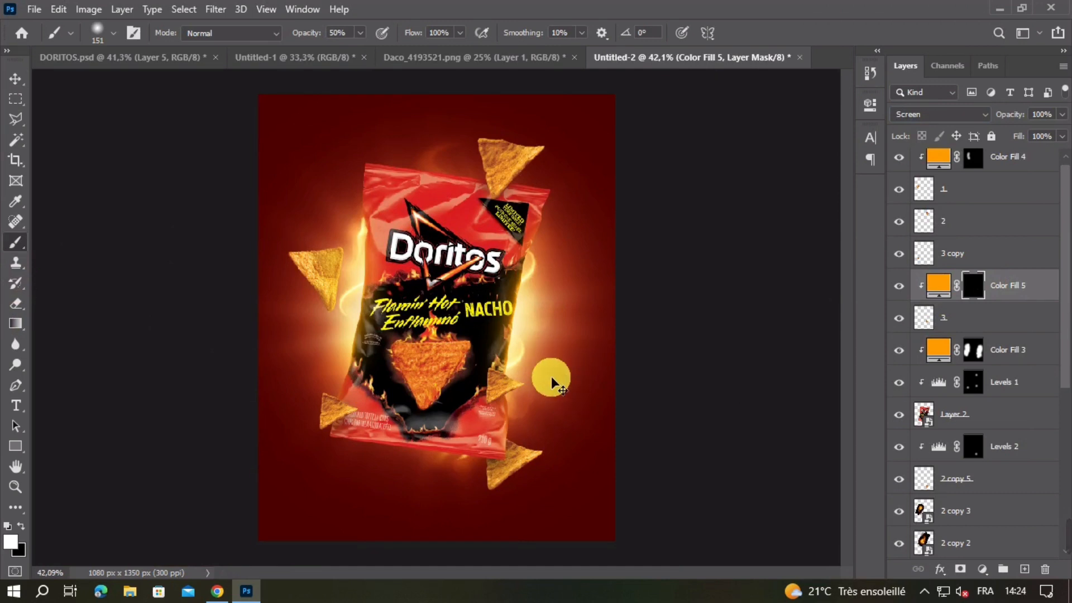
- Paint a soft orange glow on the layer 3 chip through the fill's mask with a 241 px brush
mouse_move(518, 369)
left_mouse_down()
mouse_move(539, 360)
mouse_move(557, 388)
left_mouse_up()
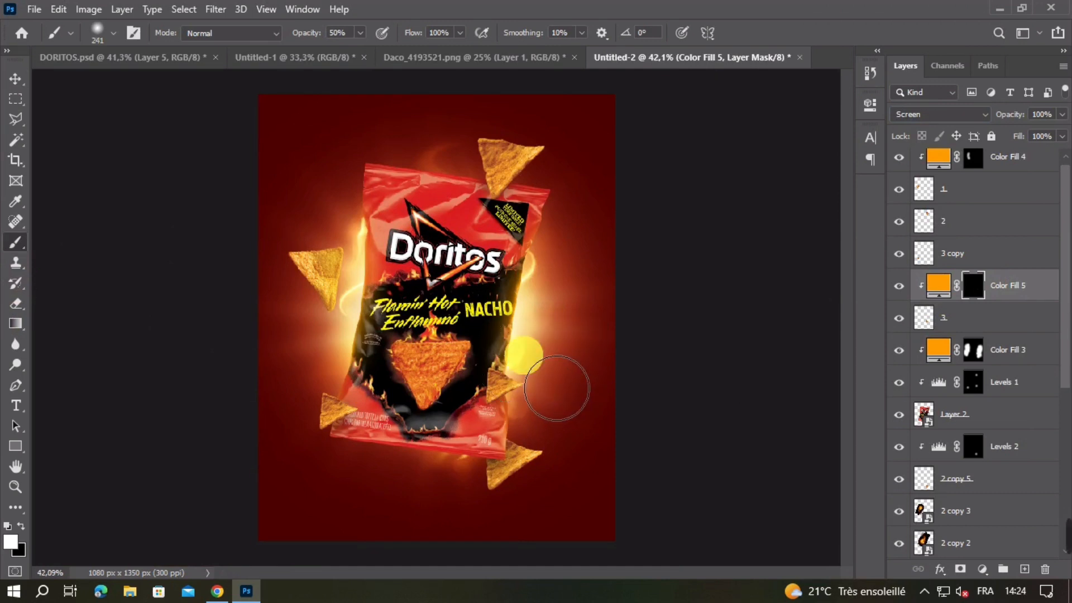
left_click(523, 354)
scroll(549, 408, "down", 4)
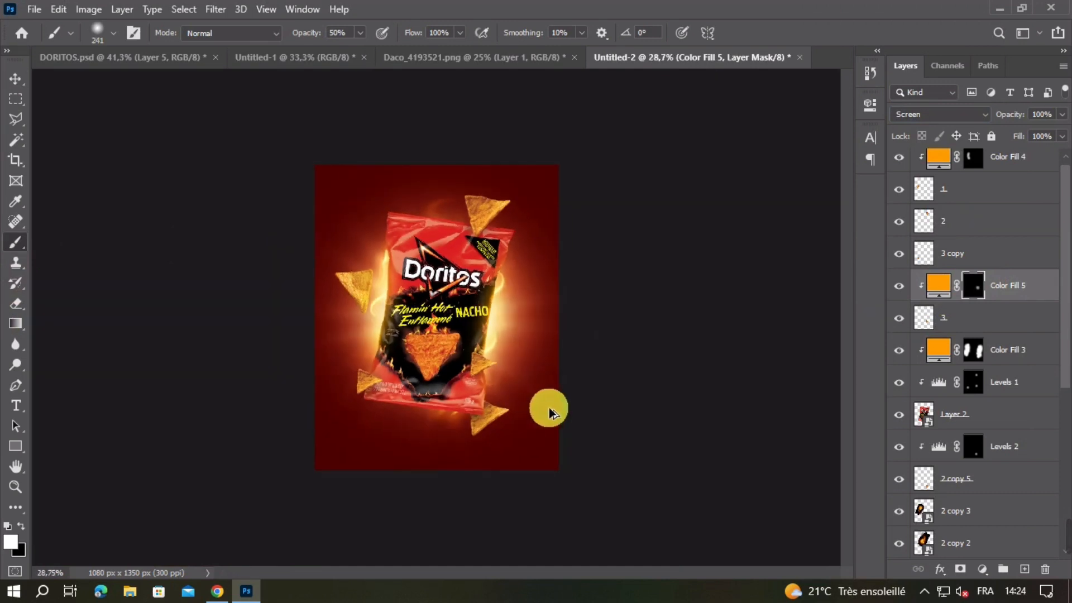
scroll(416, 386, "up", 3)
left_click(15, 81)
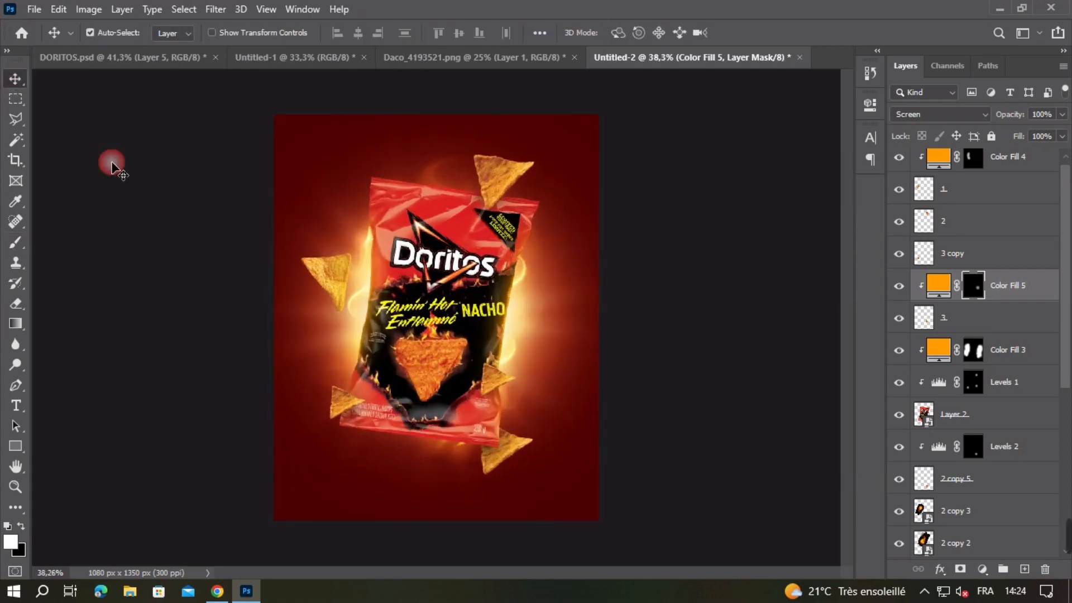
left_click(166, 253)
key("ctrl+minus")
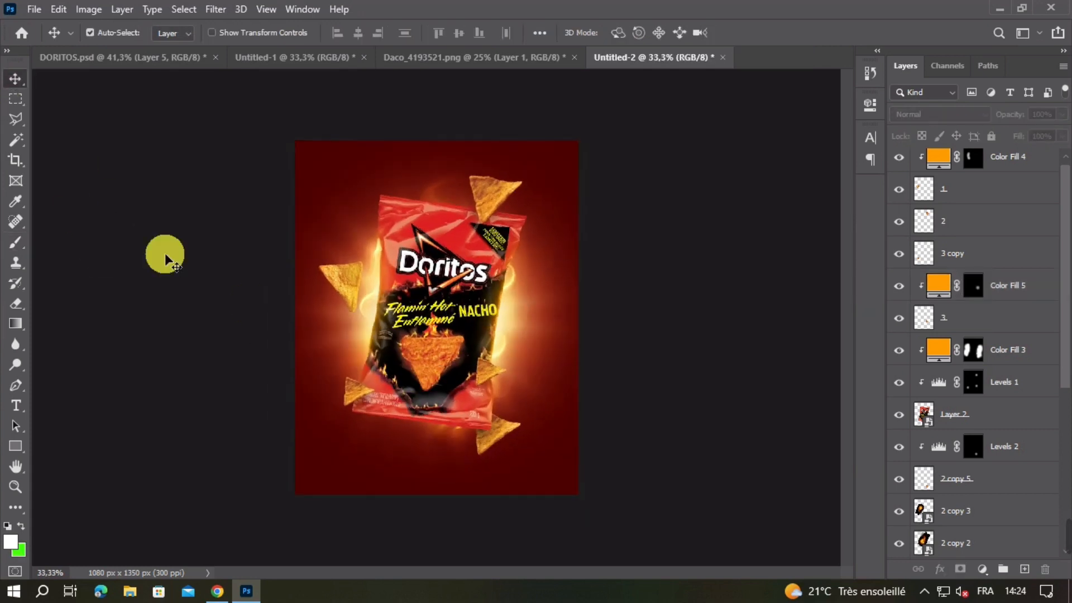
key("ctrl+plus")
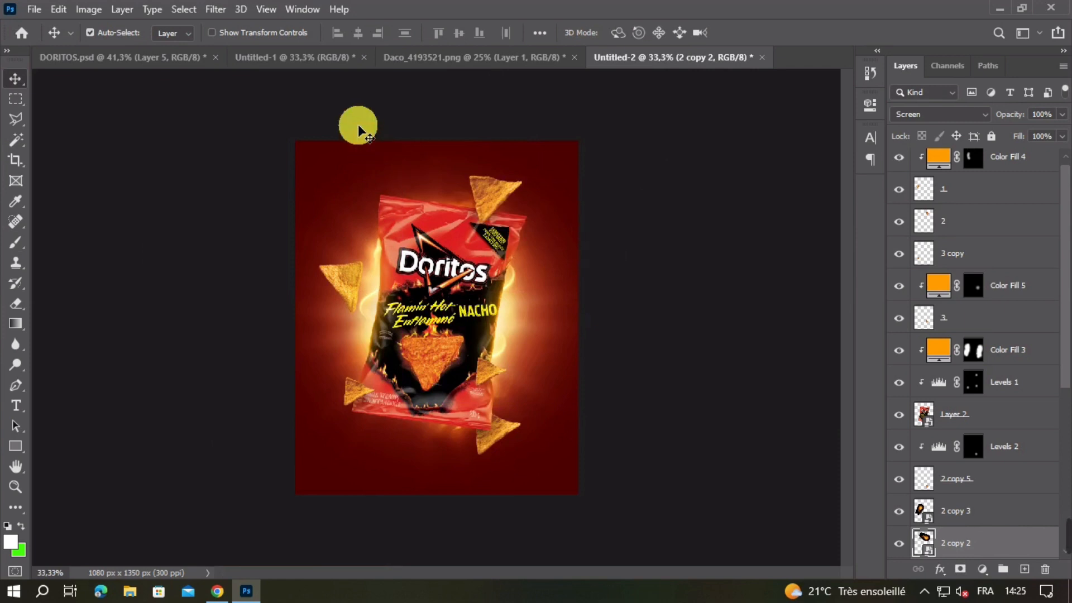
- Bring the chili from the Untitled-1 document into the Untitled-2 poster and place its layer above Color Fill 4
left_click(318, 60)
left_click_drag(444, 201, 450, 192)
left_click_drag(687, 63, 529, 350)
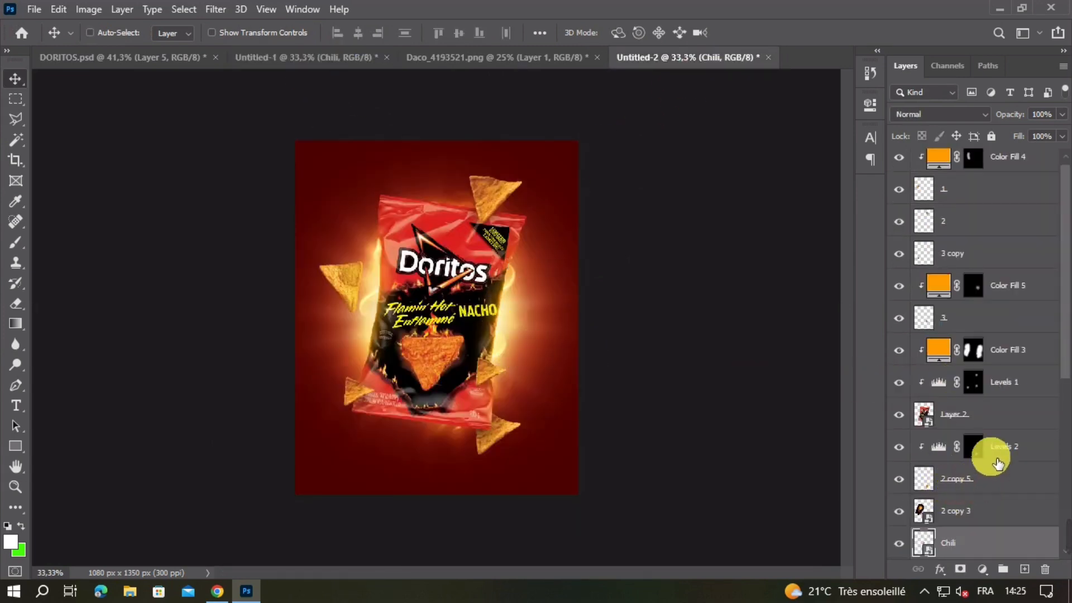
key("ctrl+z")
scroll(995, 296, "up", 1)
left_click(998, 173)
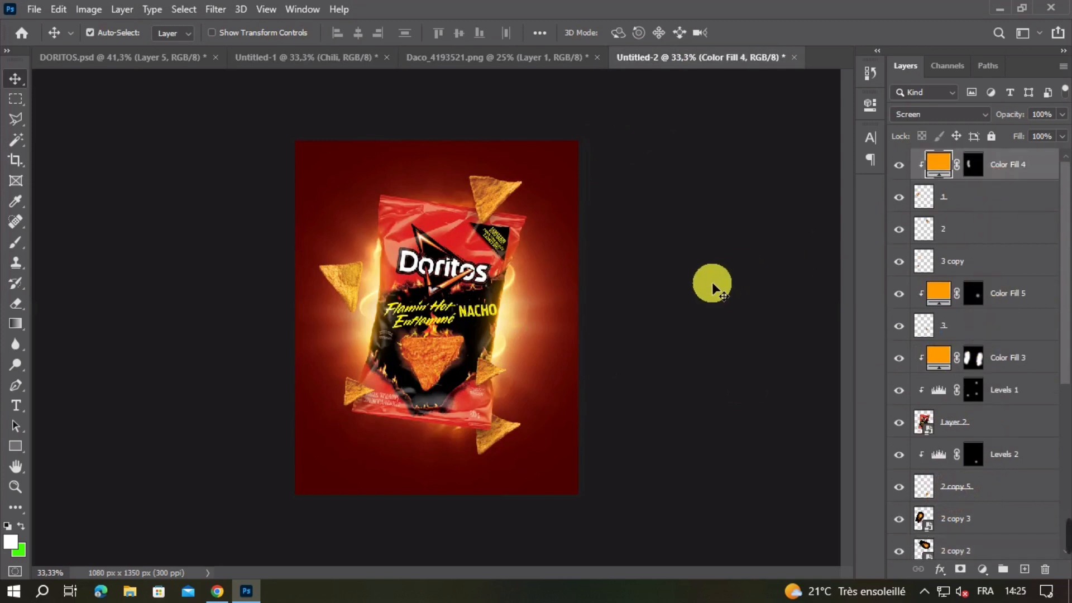
key("ctrl+shift+z")
- Move the chili to the right of the bag beside the NACHO text and scale it down slightly
left_click_drag(424, 326, 524, 320)
key("ctrl+t")
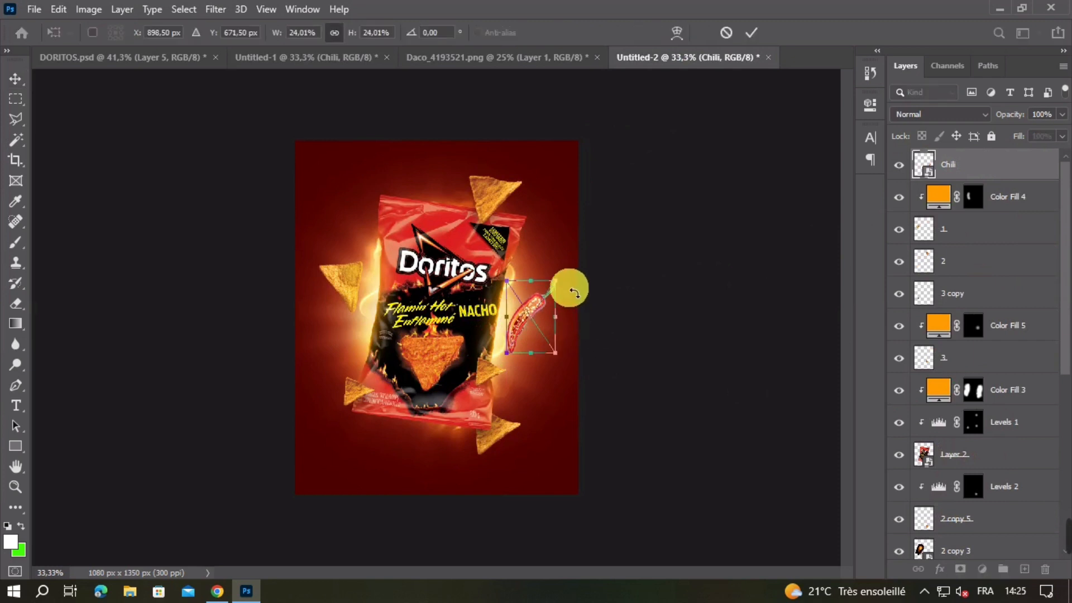
mouse_move(565, 287)
left_mouse_down()
mouse_move(545, 313)
mouse_move(549, 293)
left_mouse_up()
key("Return")
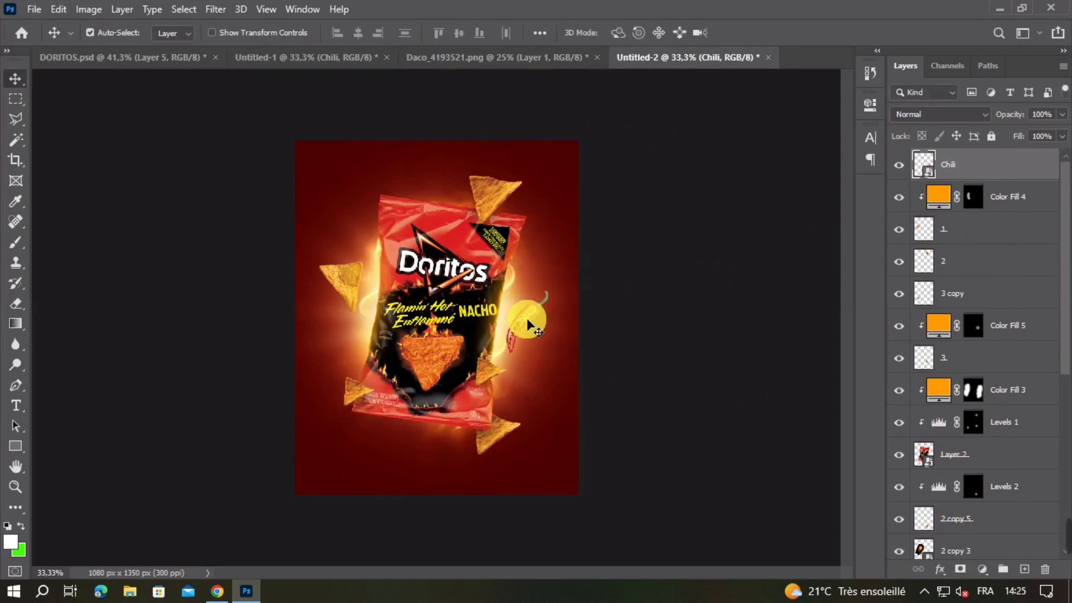
- Duplicate the chili to make rotated copies below the bag's lower-left corner and beside its left edge
left_click_drag(522, 328, 382, 432, "alt")
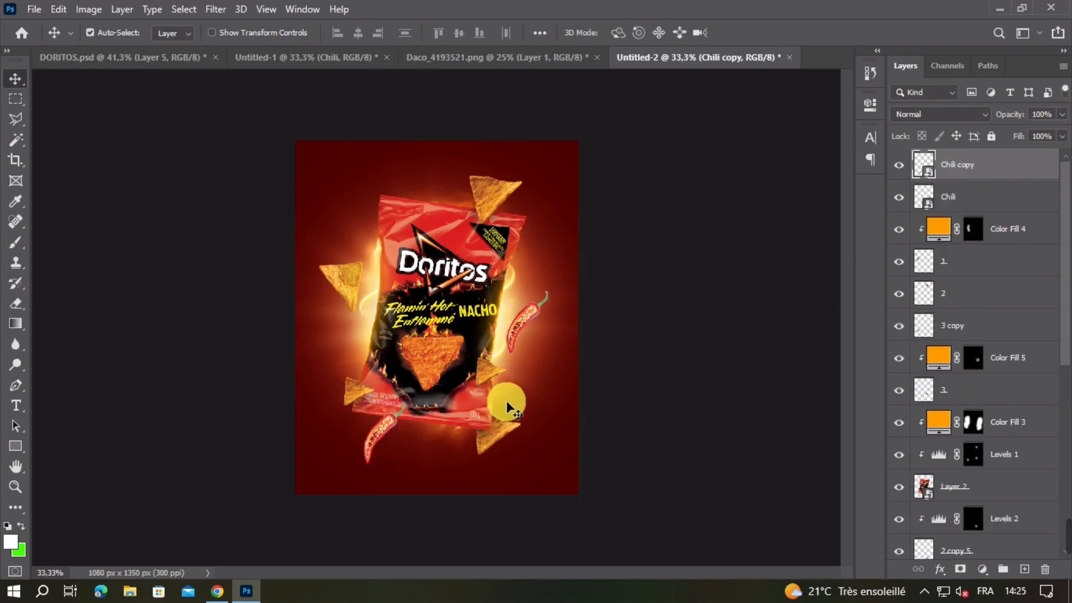
key("ctrl+t")
left_click_drag(479, 402, 349, 397)
mouse_move(420, 438)
left_mouse_down()
mouse_move(376, 437)
mouse_move(417, 442)
left_mouse_up()
key("Return")
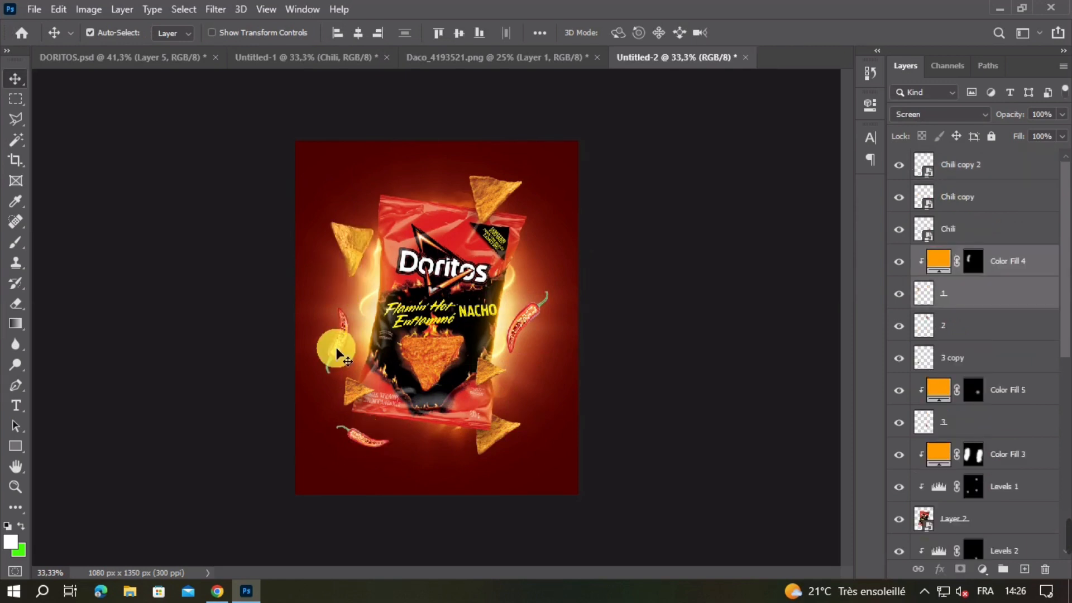
- Rasterize the Chili copy 2 layer on the left side of the bag
left_click(337, 355)
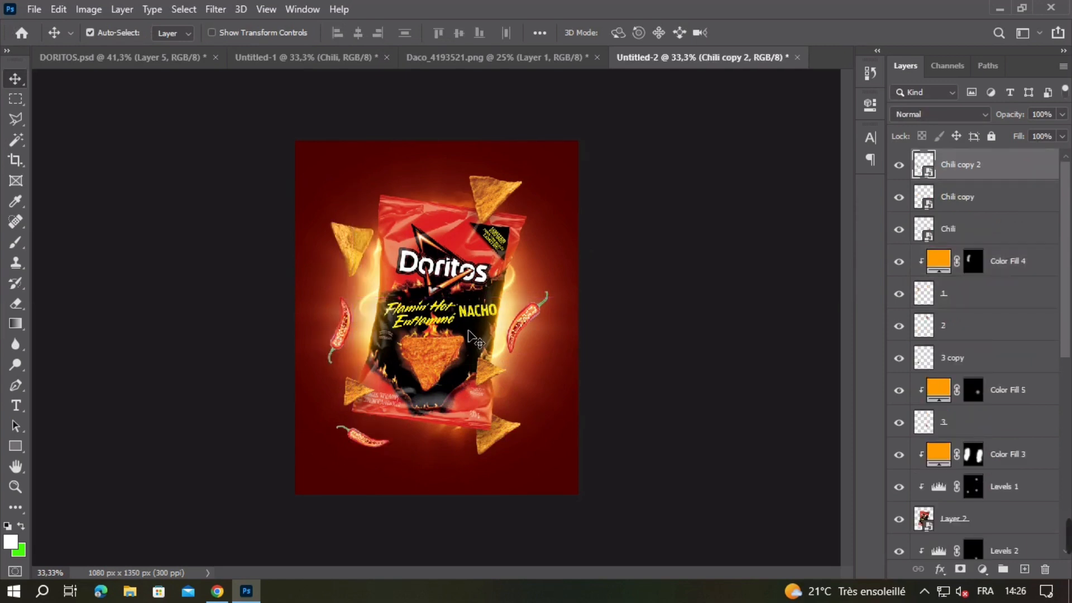
key("ctrl+plus")
right_click(999, 167)
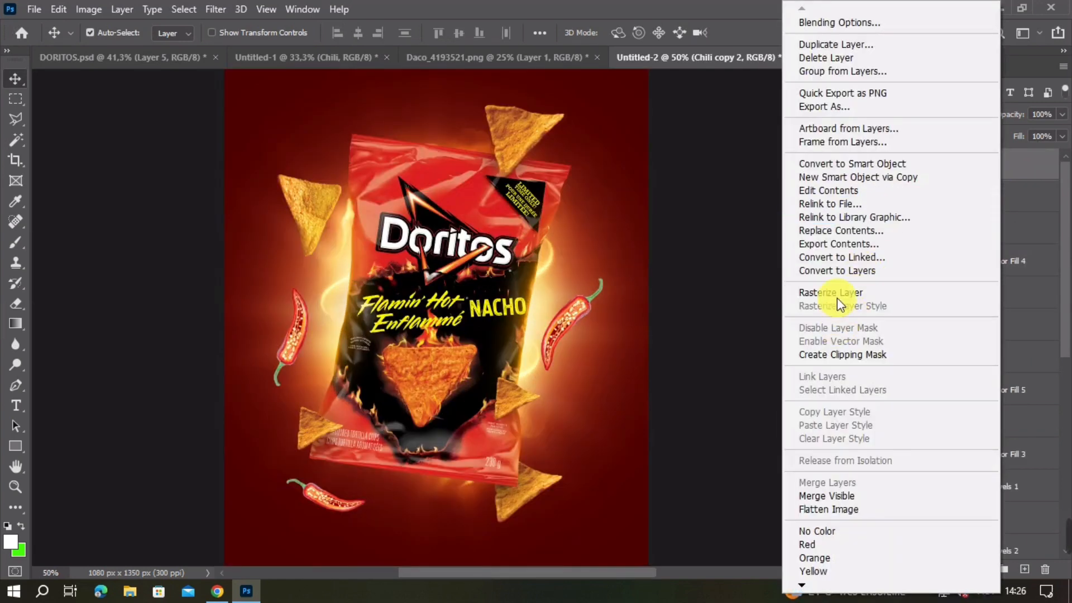
left_click(854, 290)
key("o")
left_click(18, 85)
left_click(982, 570)
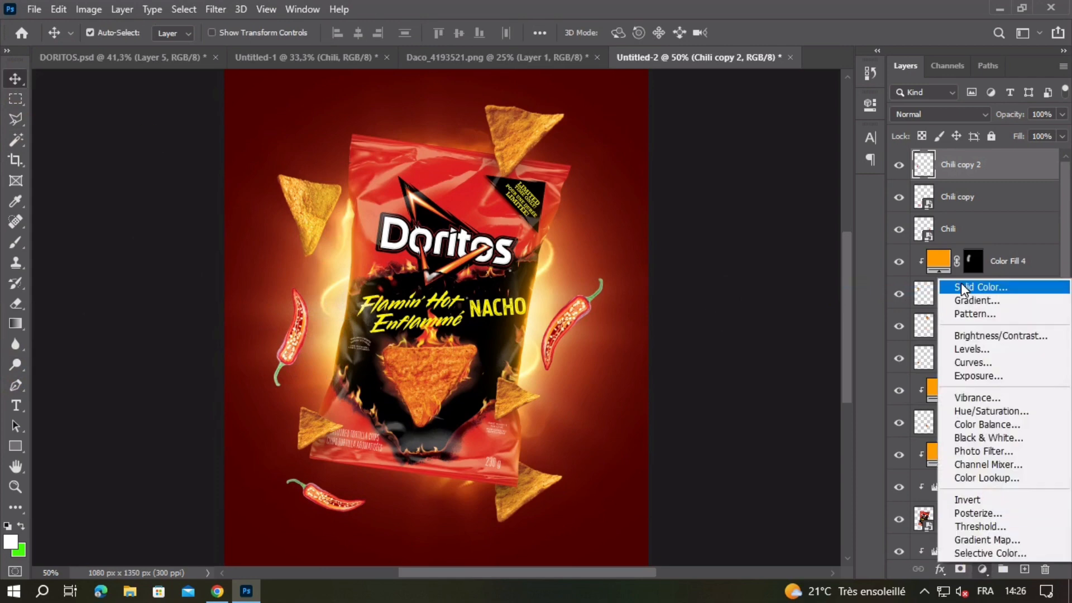
left_click(963, 287)
key("BackSpace")
left_click(753, 165)
- Reuse the orange of Color Fill 4 for a new solid color fill layer above Chili copy 2
double_click(940, 261)
left_click(752, 139)
left_click(961, 165)
left_click(981, 569)
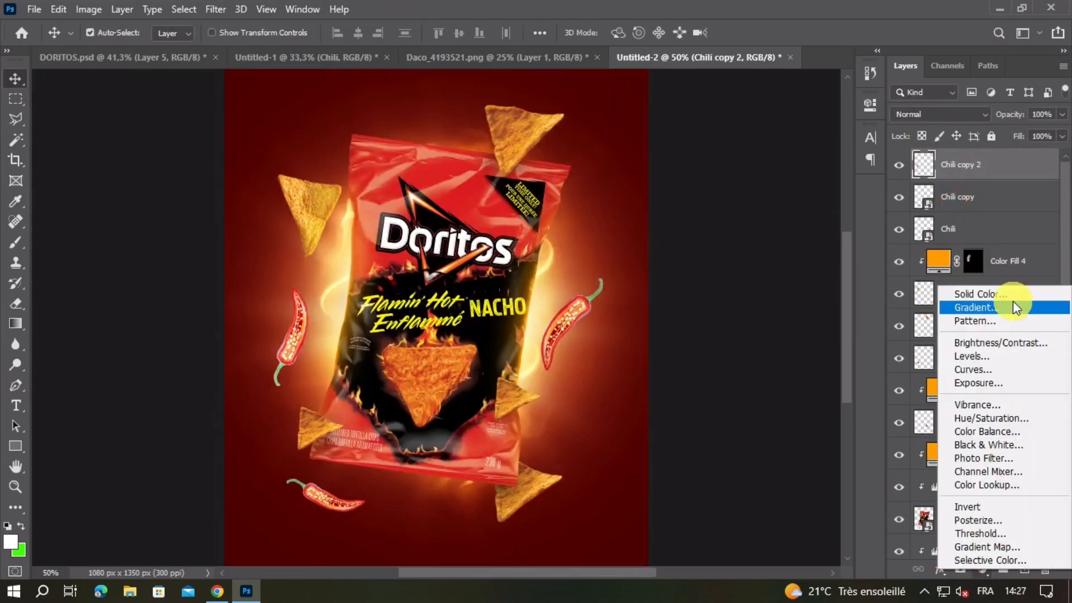
left_click(1002, 293)
left_click(749, 140)
- Set the new fill's blend mode to Screen and clip it to Chili copy 2
left_click(940, 114)
left_click(929, 233)
right_click(1017, 169)
left_click(849, 287)
- Invert the fill's mask and paint the left chili's bag-facing side, finishing with a 66 px brush at 100% opacity
left_click(974, 167)
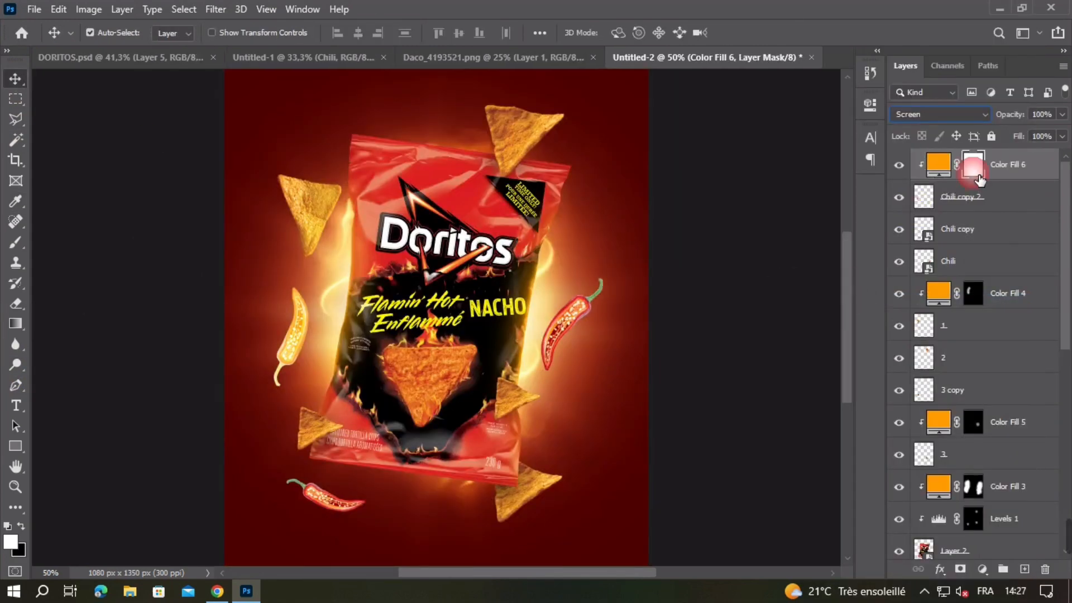
key("ctrl+i")
left_click(15, 241)
scroll(288, 338, "up", 3)
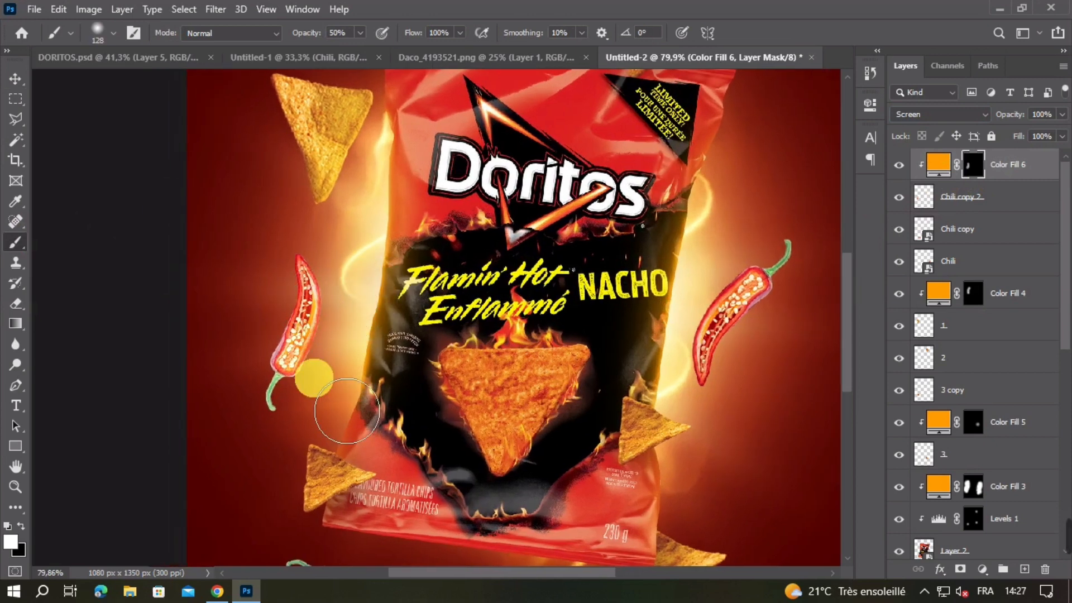
left_click_drag(311, 37, 289, 37)
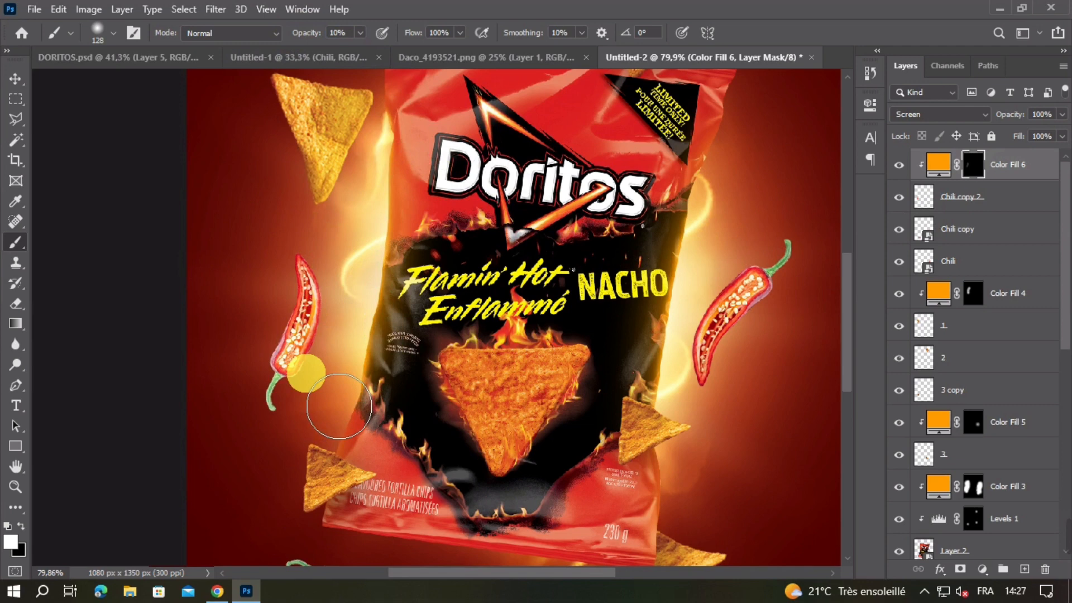
left_click_drag(356, 300, 318, 251)
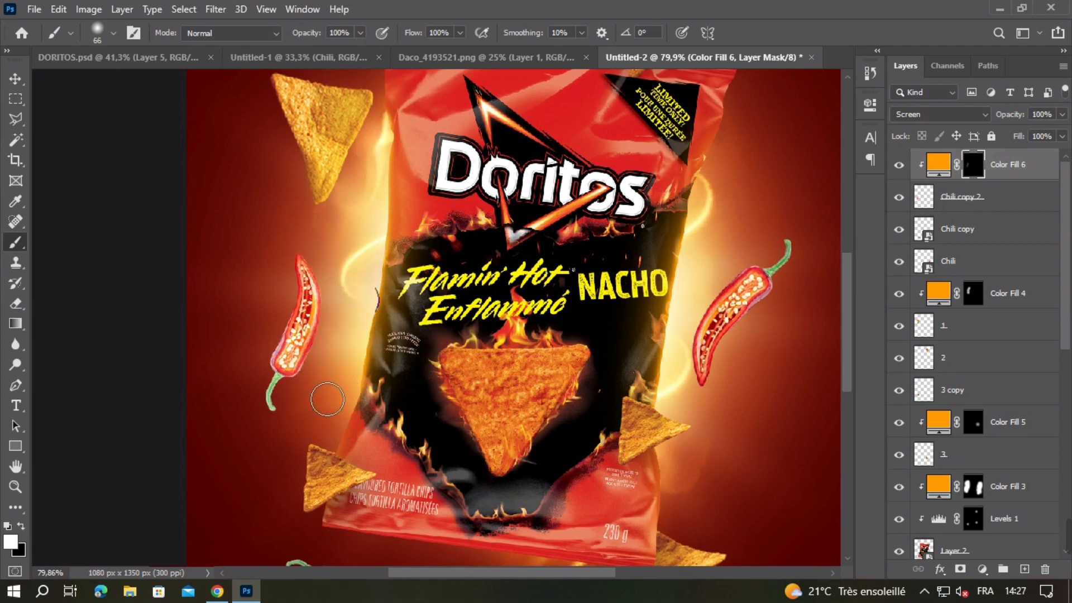
- Slightly reduce the Fill value of the left chili's orange highlight layer
scroll(365, 311, "down", 5)
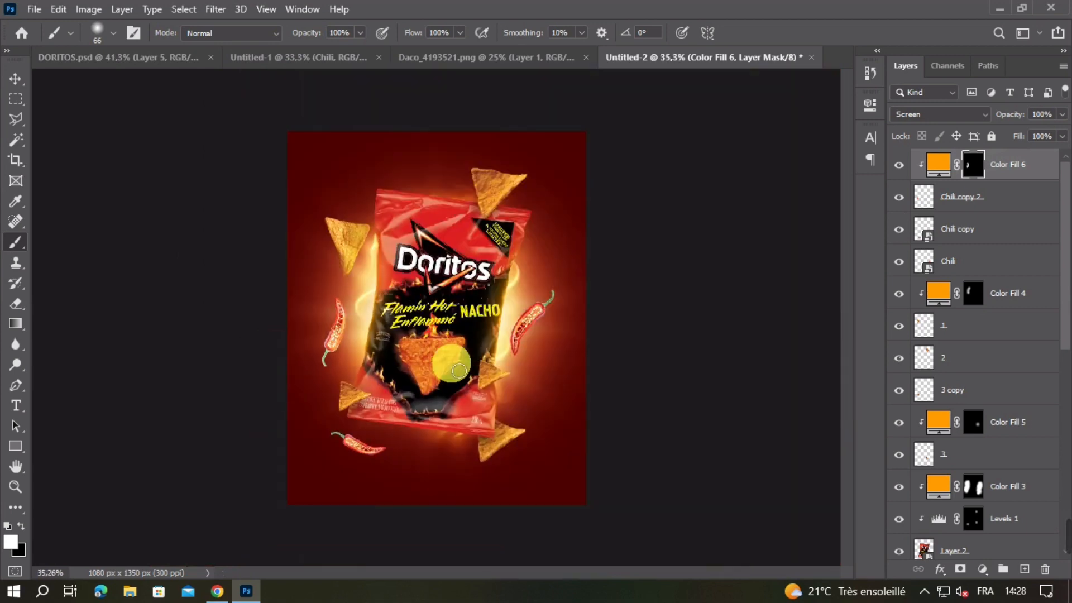
left_click(1061, 136)
left_click_drag(1058, 154, 1051, 155)
- Add an orange solid color fill layer above the Chili layer to the right of the bag
left_click(15, 78)
left_click(531, 317)
left_click(982, 570)
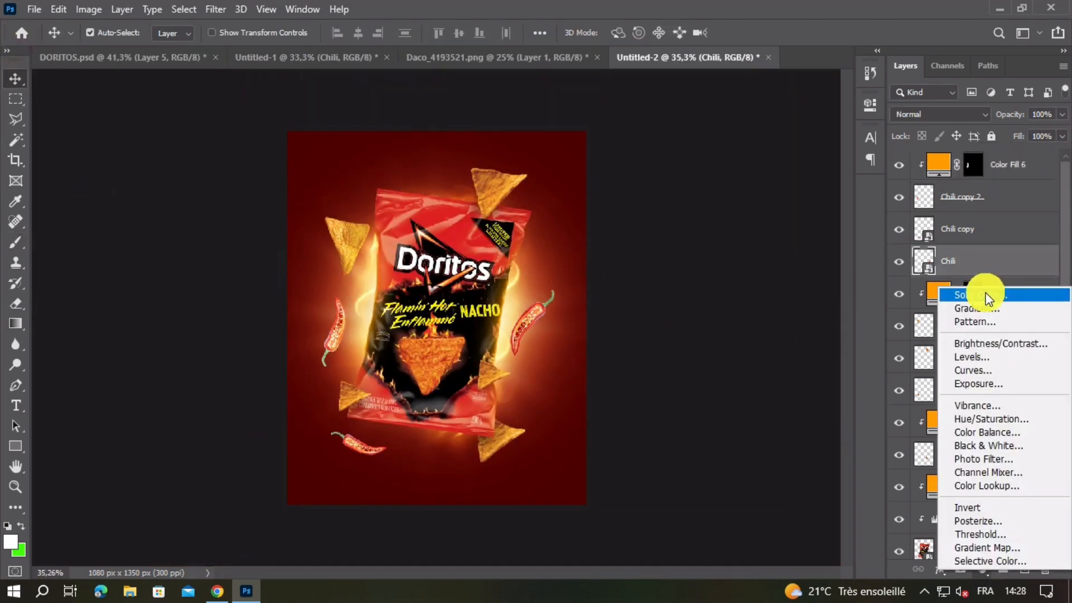
left_click(985, 296)
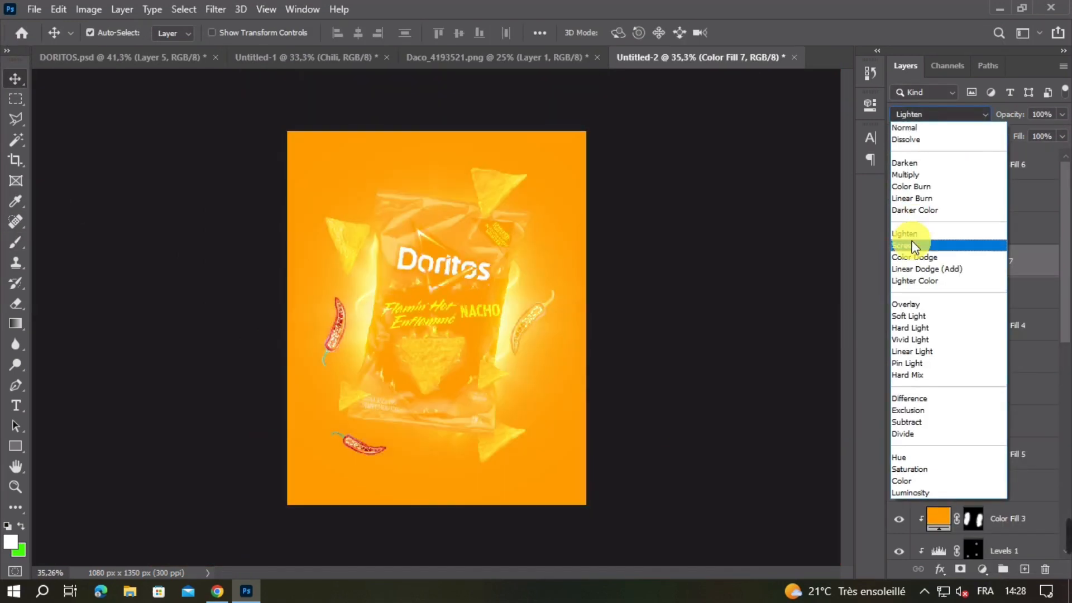
- Set the blend mode of the right chili's new orange fill to Screen and invert its mask
left_click(909, 239)
left_click(973, 260)
key("ctrl+i")
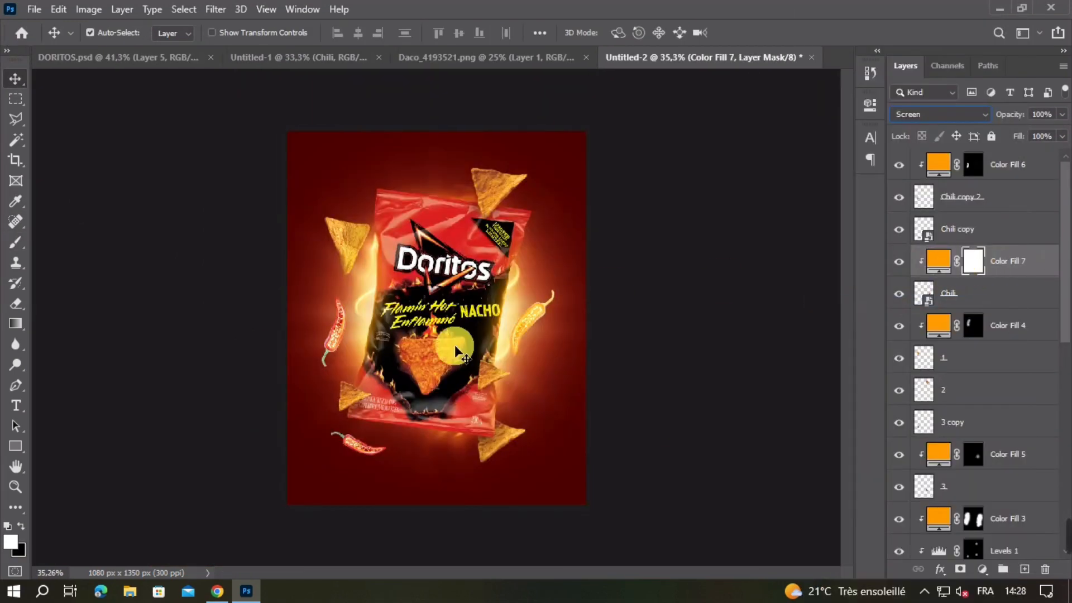
- Paint white on the fill's mask over the right chili's bag-facing side with a 150 px brush at 100% opacity
left_click(16, 242)
key("ctrl+plus")
key("ctrl+plus")
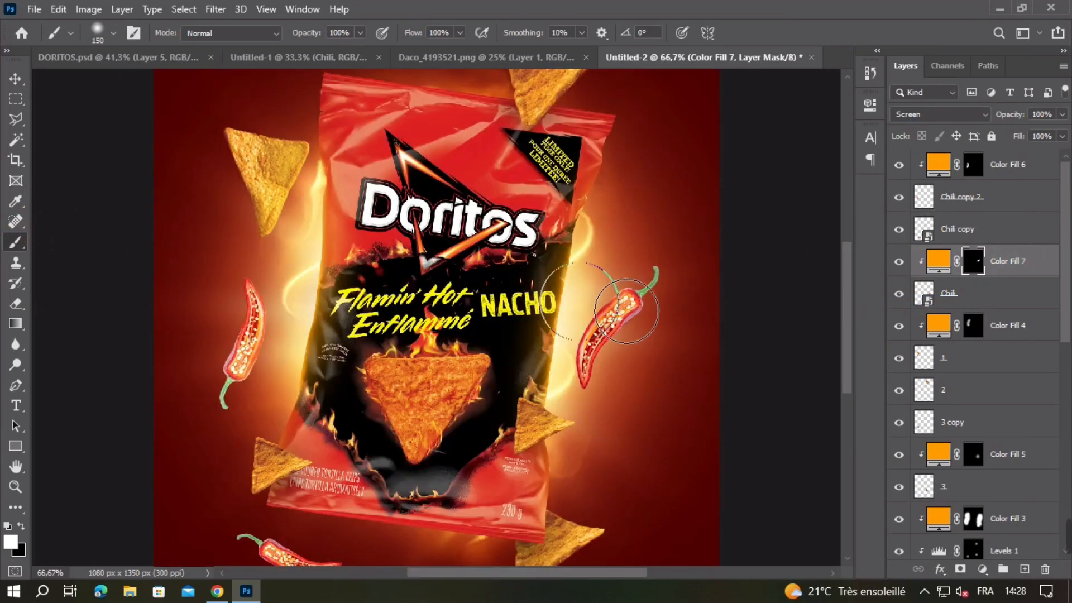
scroll(441, 445, "down", 3)
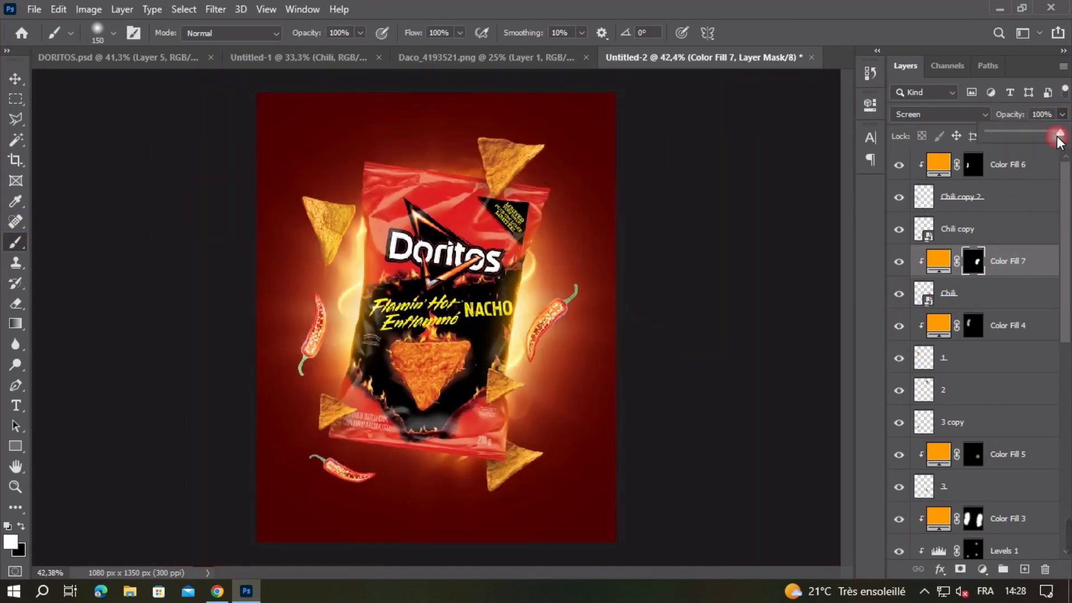
- Lower the opacity of the right chili's orange fill, set Color Fill 6 to 58% opacity, and shift the lower chili slightly right
left_click_drag(1057, 138, 1034, 134)
left_click(1028, 165)
left_click(1062, 115)
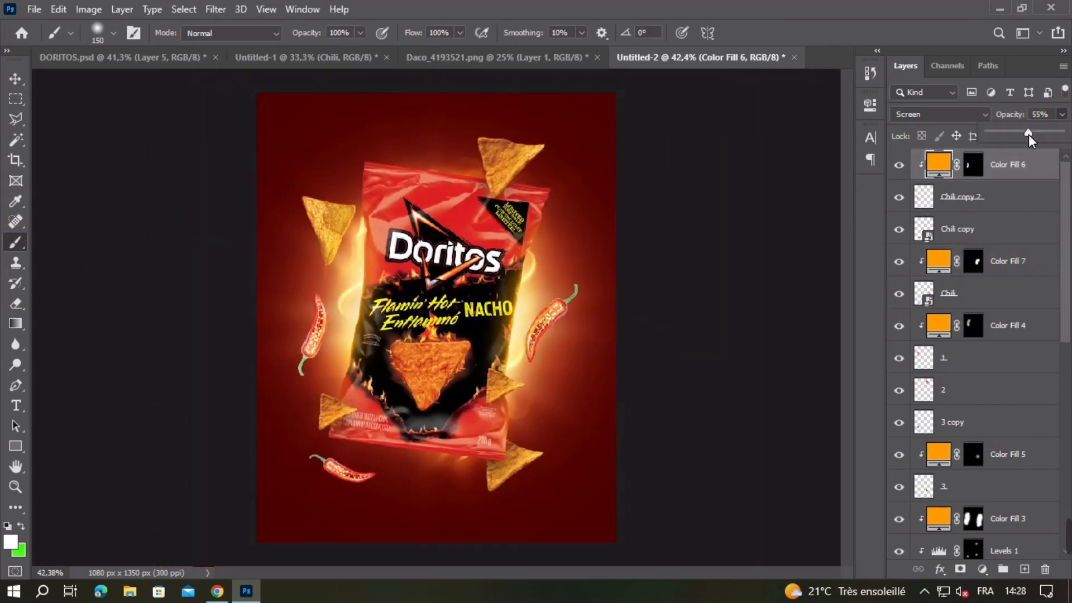
key("v")
left_click_drag(337, 468, 351, 470)
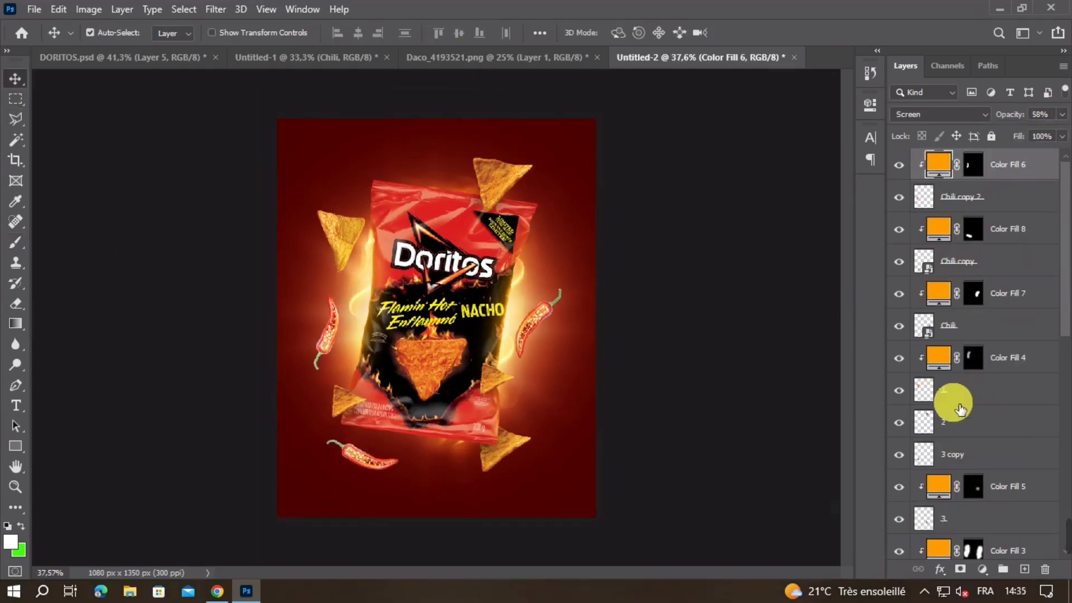
- Group the floating chips, chilies and their orange fills, from Color Fill 6 down to layer 3
left_click(898, 390)
left_click(899, 391)
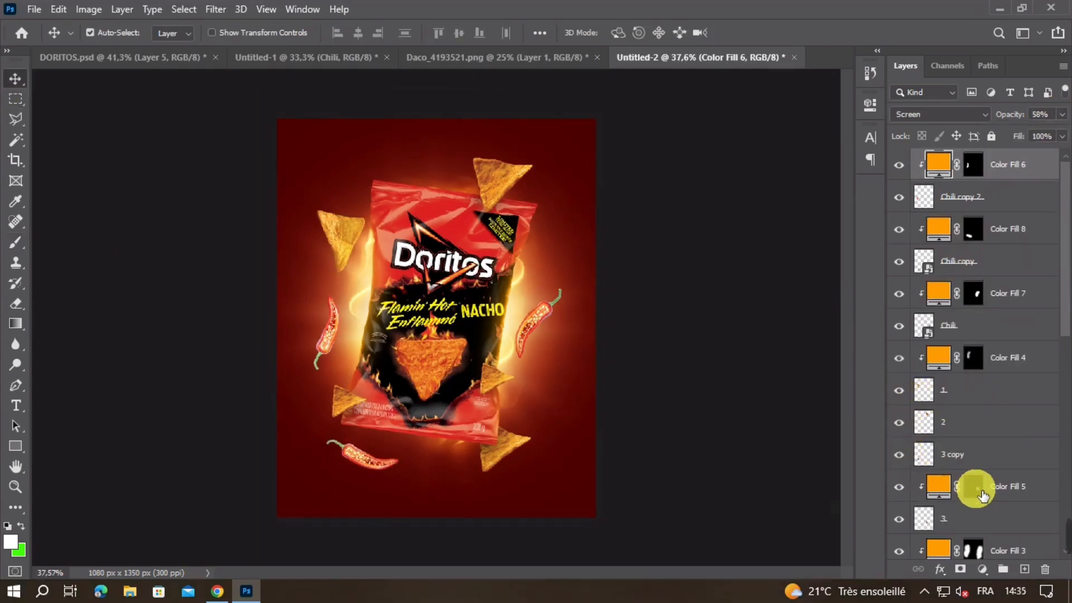
scroll(980, 491, "down", 2)
scroll(991, 502, "down", 1)
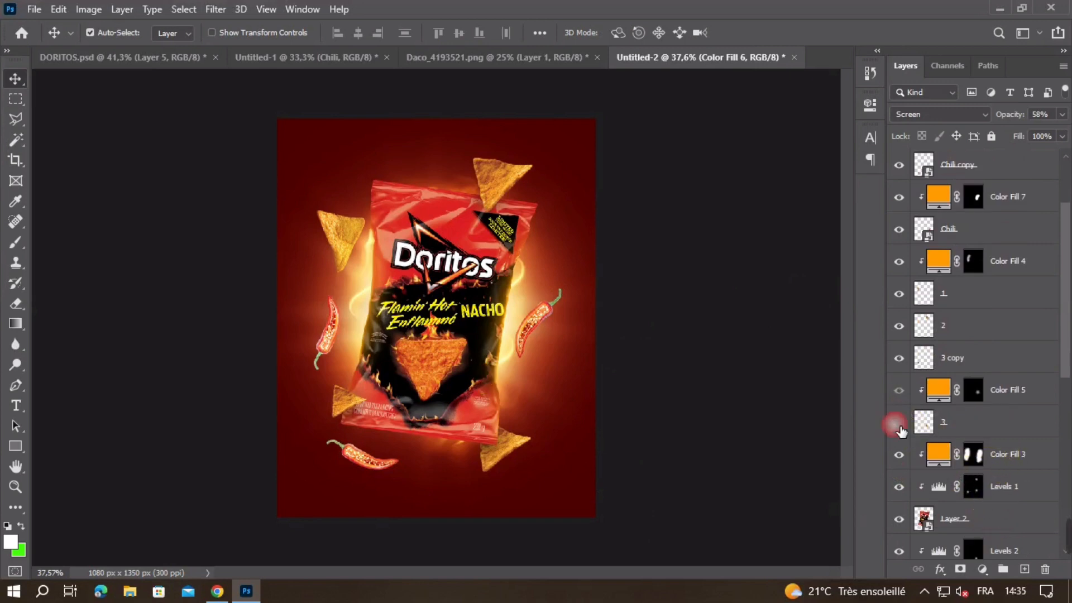
left_click(976, 422)
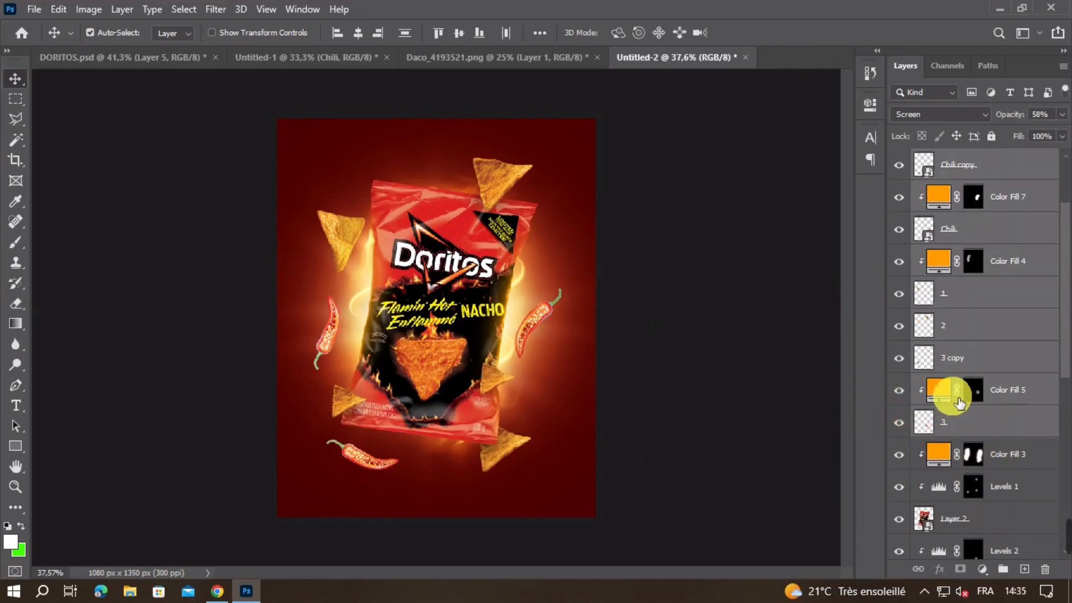
key("ctrl+g")
left_click(899, 158)
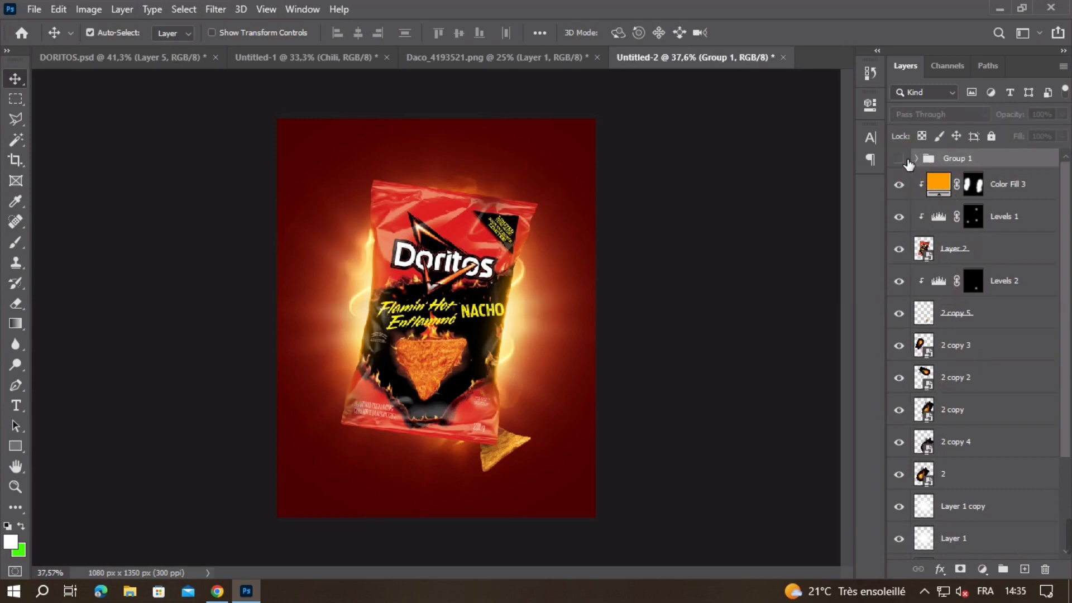
left_click(899, 159)
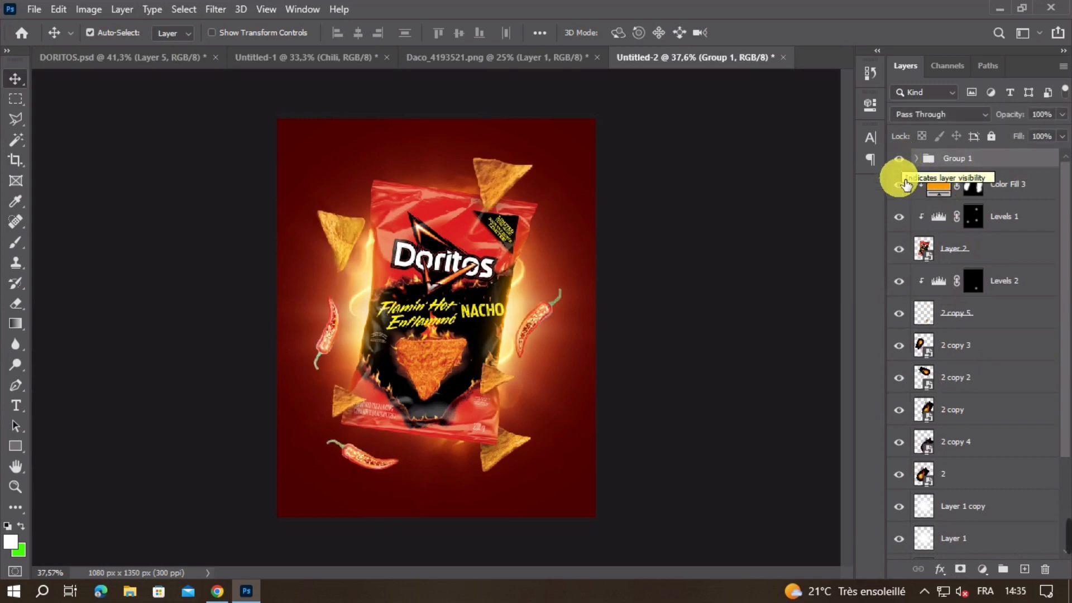
- Group the Screen-blended flame layers from 2 copy 3 down to 2
left_click(993, 346)
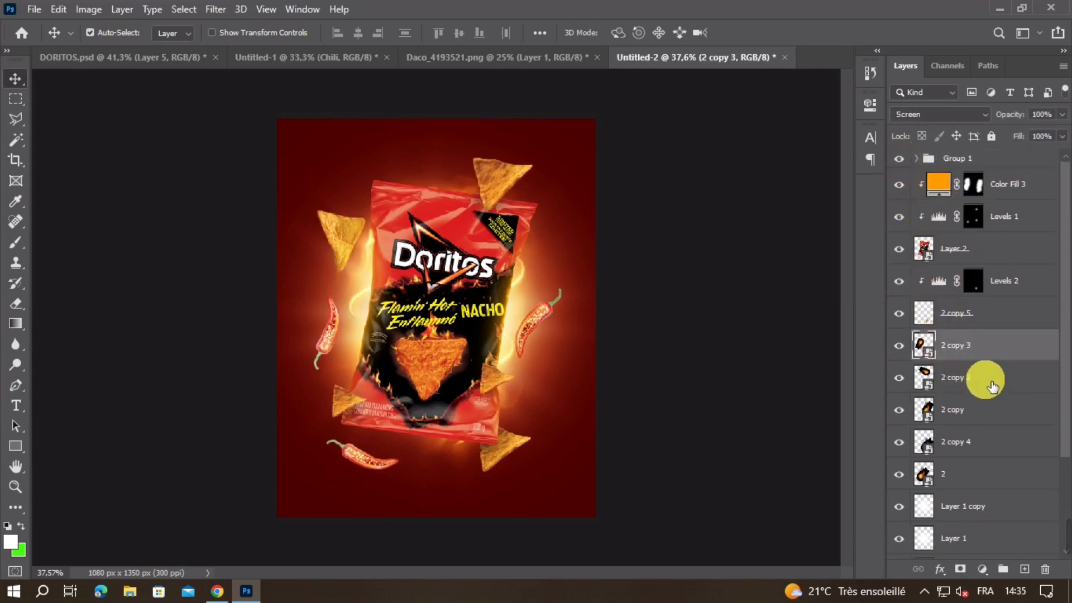
left_click(900, 313)
left_click(976, 472, "shift")
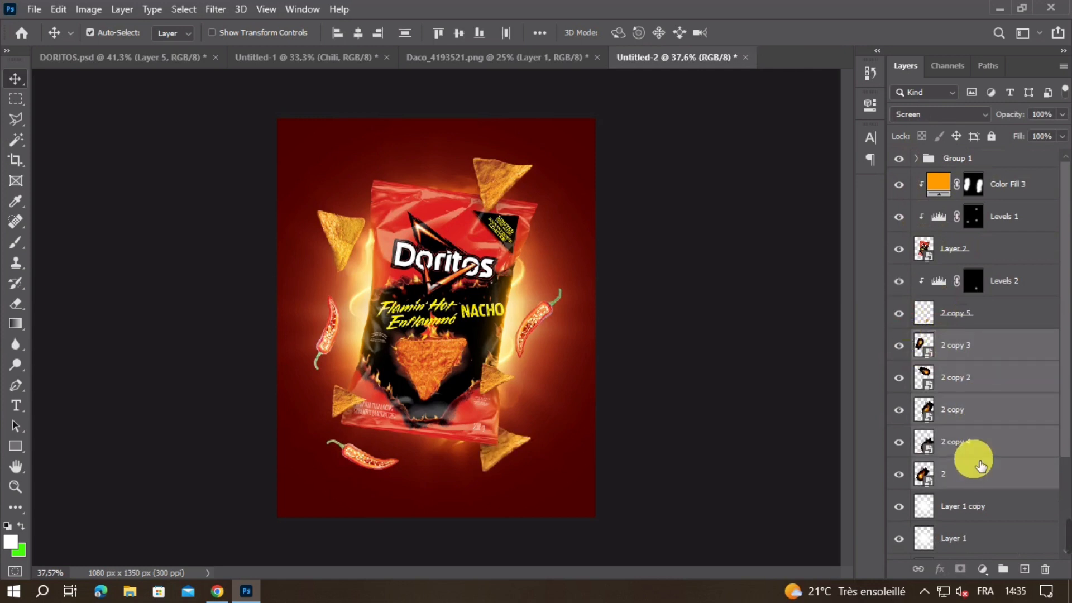
key("ctrl+g")
left_click(899, 339)
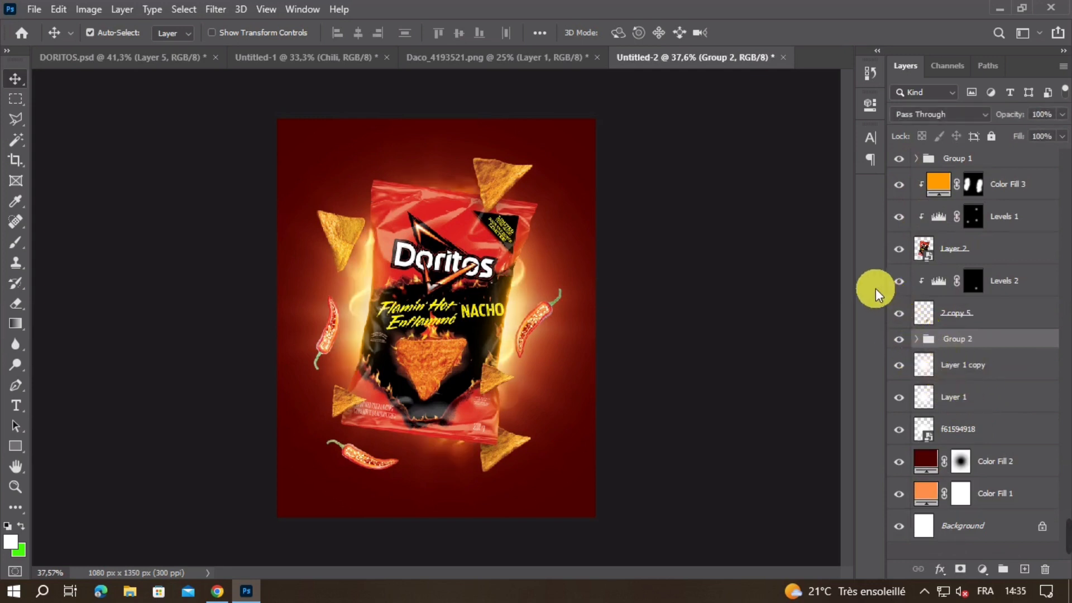
- Group the bag layers and their adjustments, from Color Fill 3 down to 2 copy 5
left_click(1008, 191)
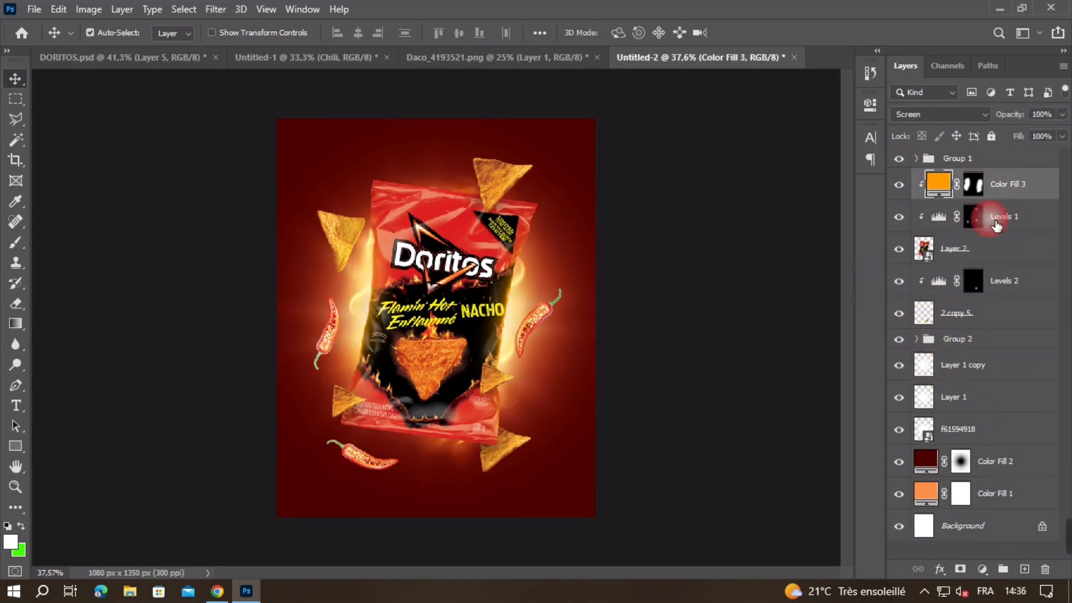
left_click(992, 315, "shift")
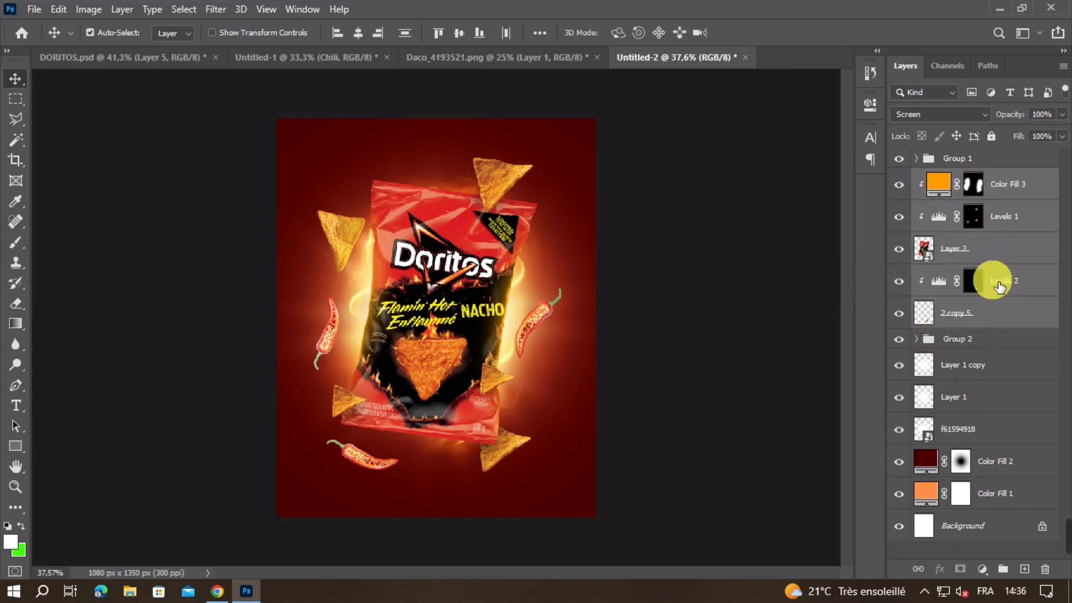
key("ctrl+g")
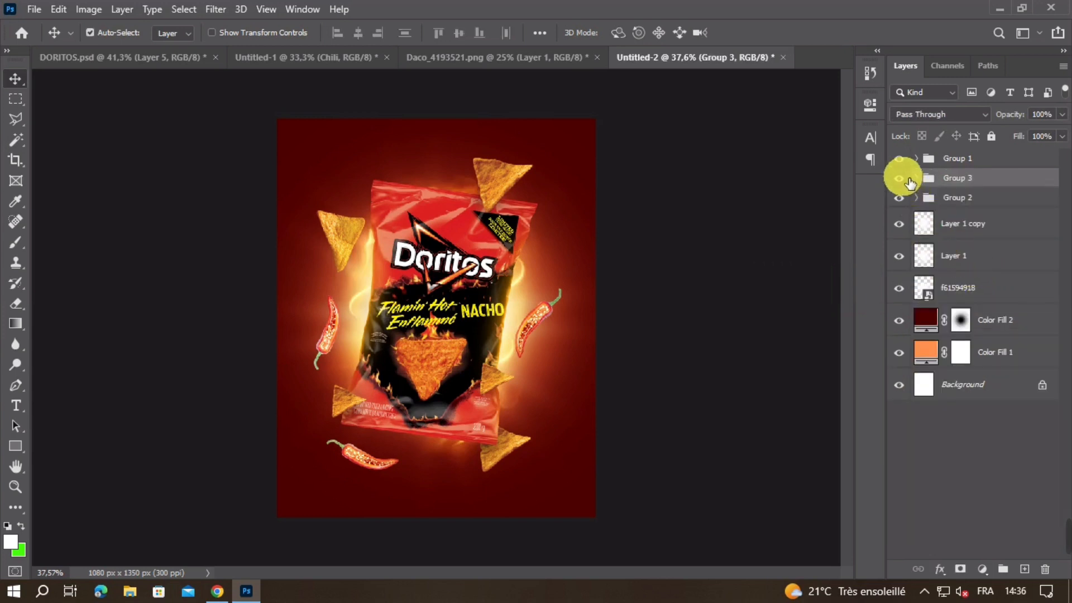
left_click(898, 178)
left_click(899, 178)
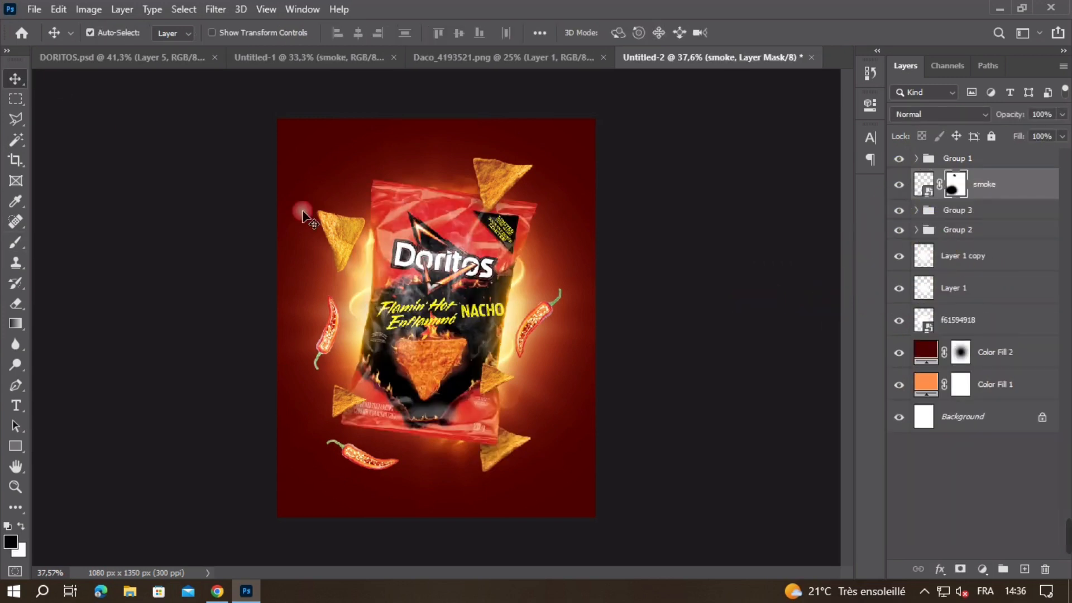
- Transform the smoke layer by rotating and scaling it, and position it over the chip bag
key("ctrl+t")
left_click_drag(613, 314, 577, 230)
left_click_drag(507, 295, 525, 257)
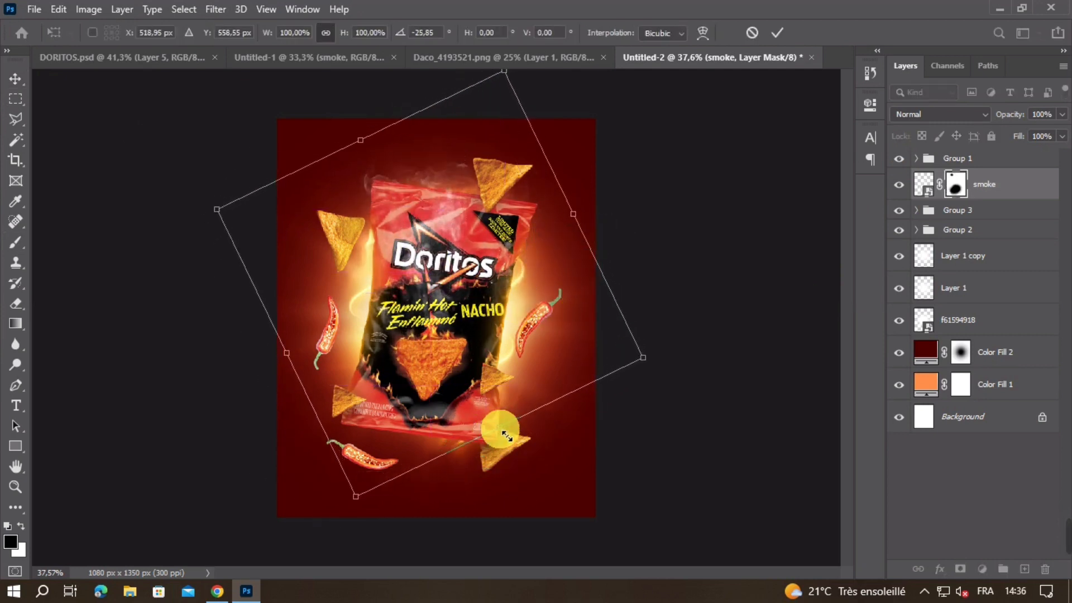
left_click_drag(499, 416, 517, 464)
left_click_drag(483, 345, 462, 388)
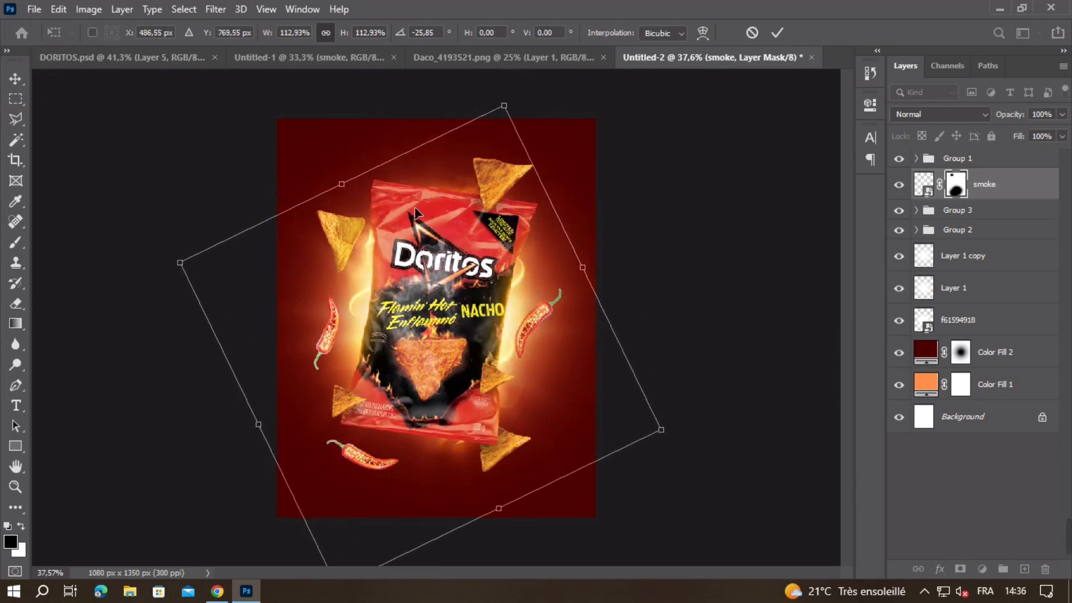
left_click_drag(455, 256, 464, 244)
left_click_drag(350, 170, 365, 148)
key("Return")
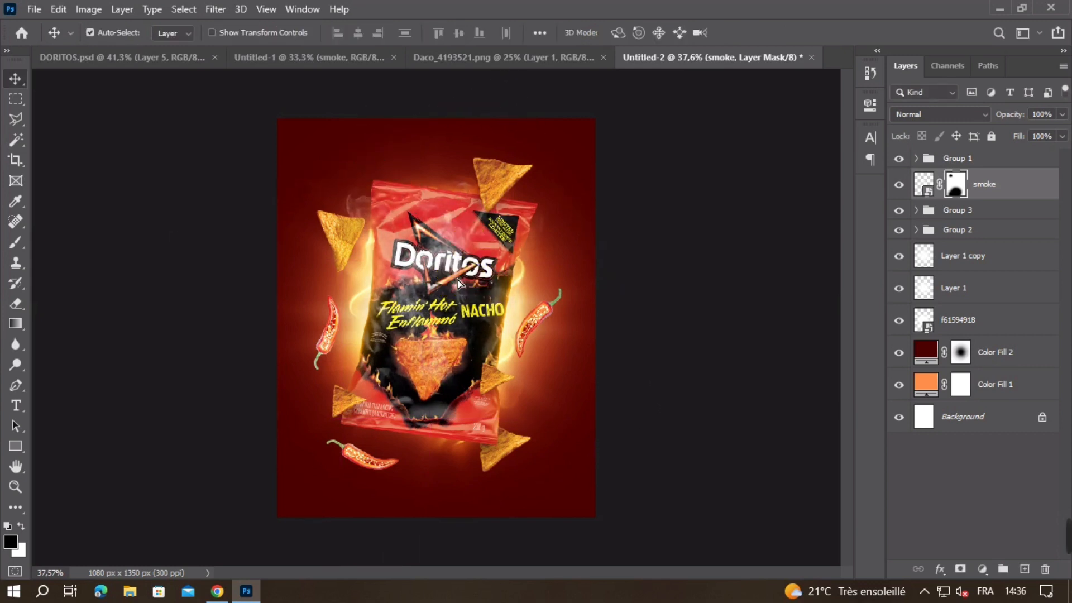
left_click_drag(459, 290, 486, 303)
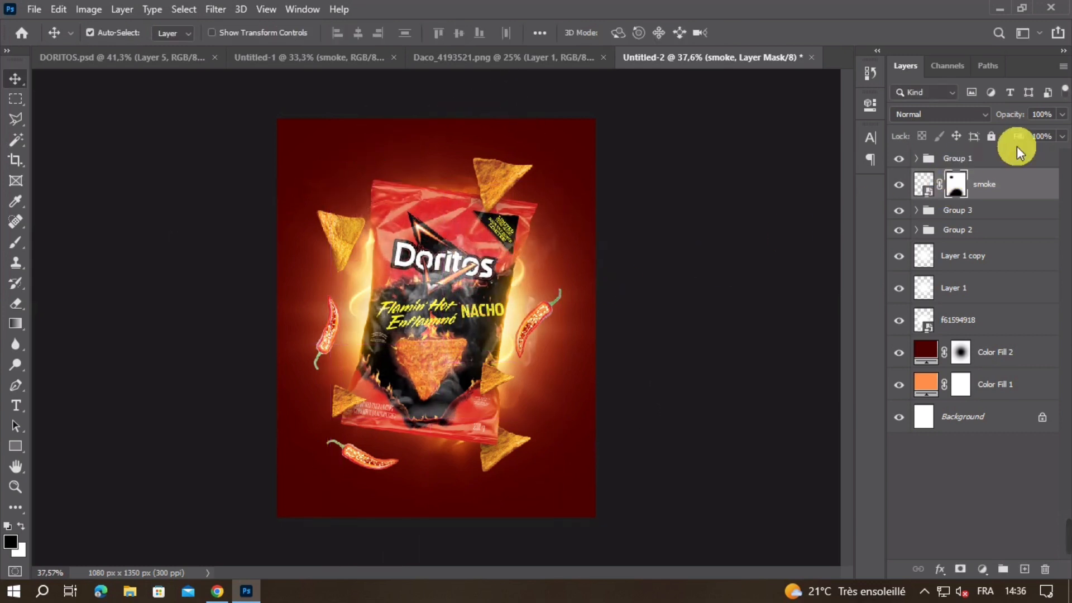
- Reduce the smoke layer's Fill to 88%, keeping its opacity at 100%
left_click(1064, 117)
left_click_drag(1046, 132, 1064, 149)
left_click(1032, 184)
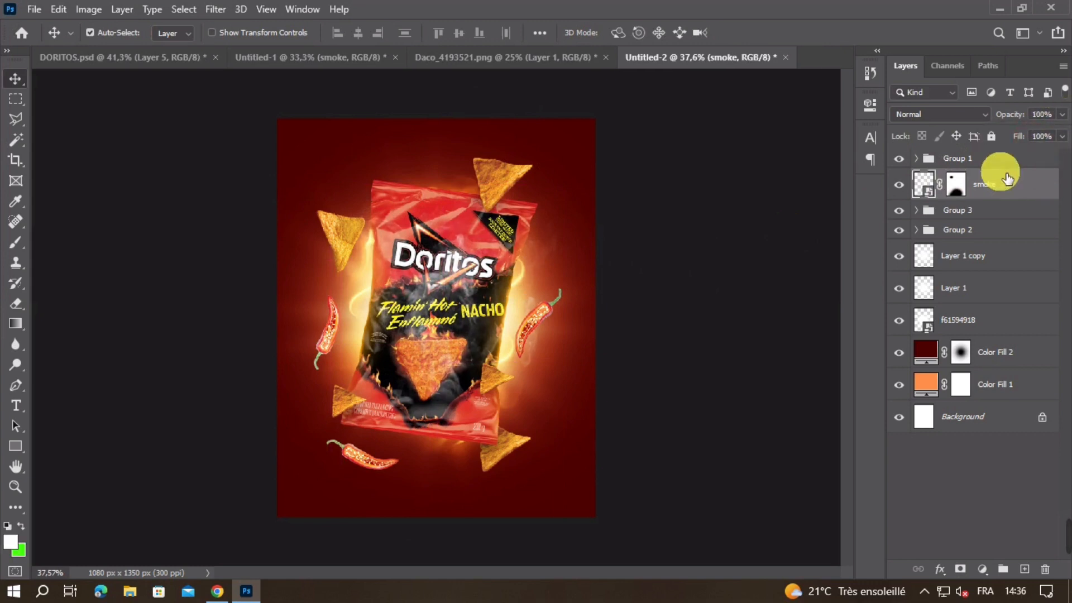
left_click(1063, 137)
left_click(1058, 152)
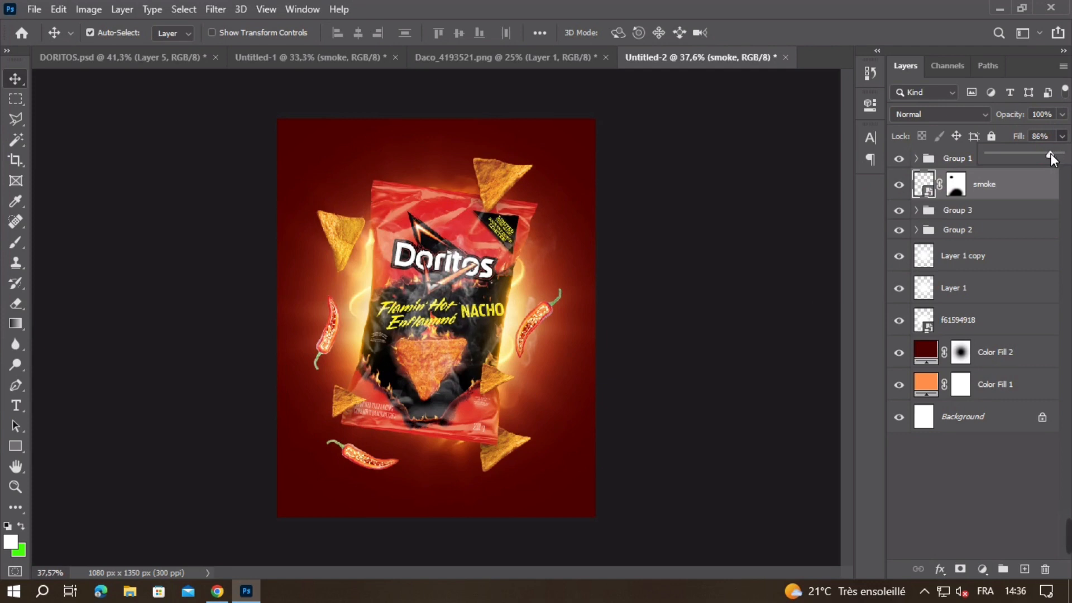
left_click(580, 243)
- Scale the smoke layer to about 108.79% and fine-tune its position over the bag
key("ctrl+t")
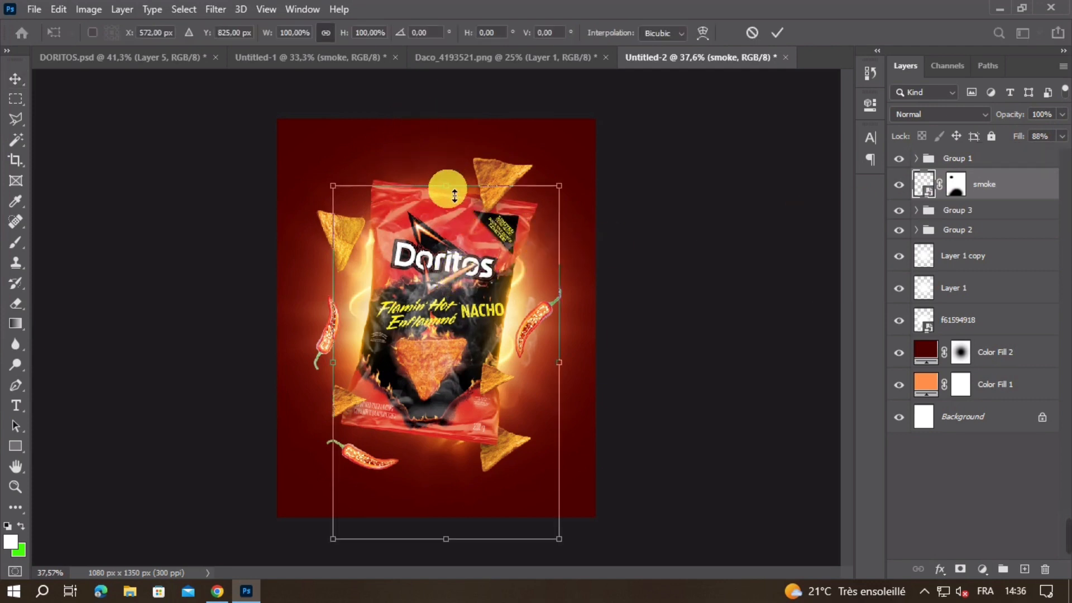
left_click_drag(448, 188, 445, 158)
left_click_drag(464, 223, 452, 242)
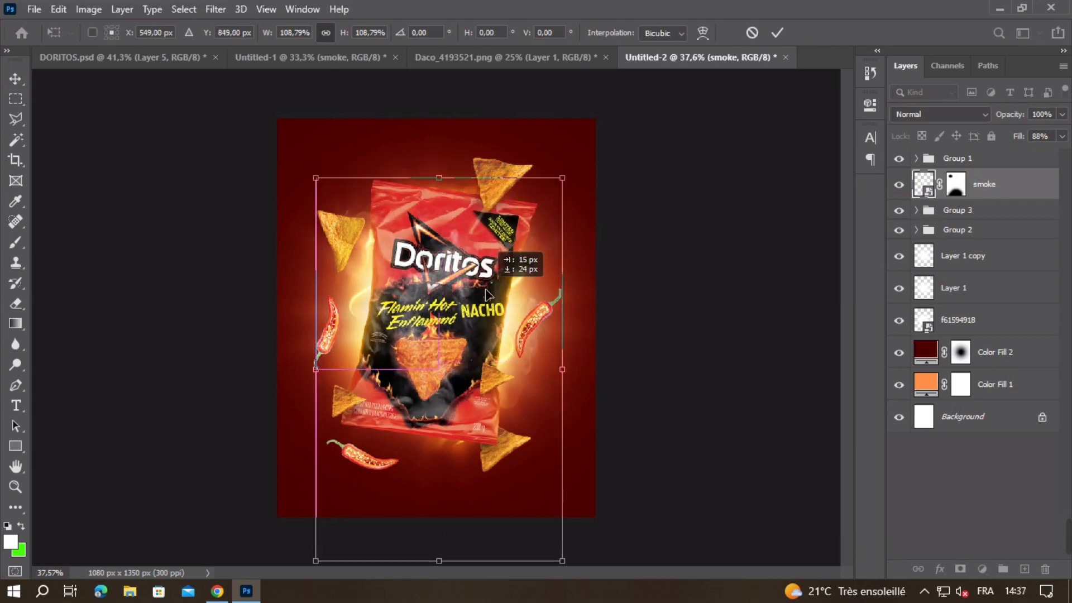
double_click(533, 287)
left_click_drag(481, 286, 482, 278)
- Duplicate the smoke layer and place the copy directly beneath Group 2
left_click_drag(1007, 182, 966, 247)
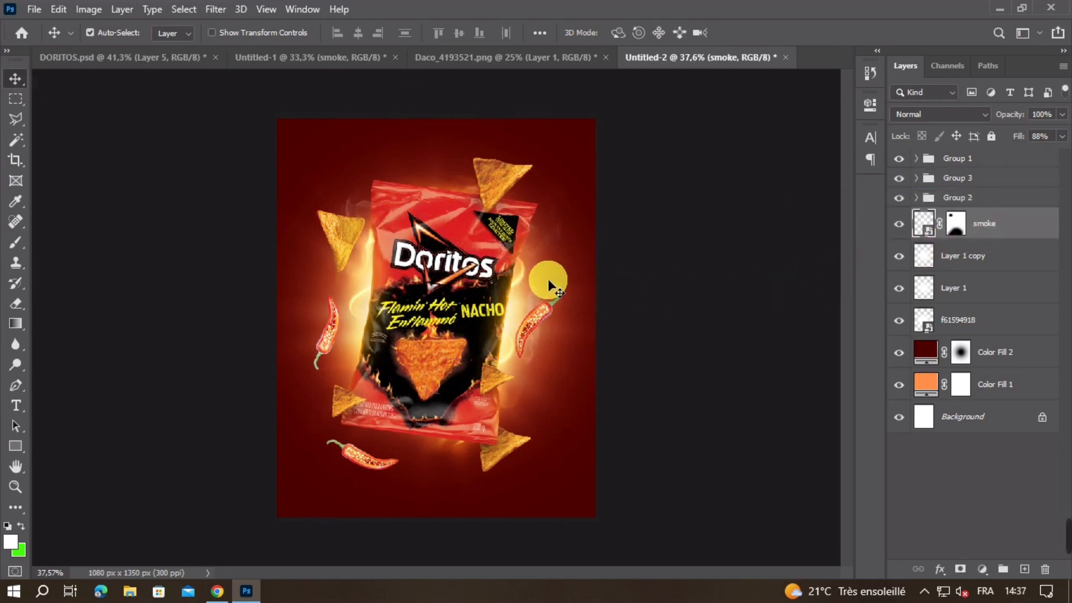
key("ctrl+z")
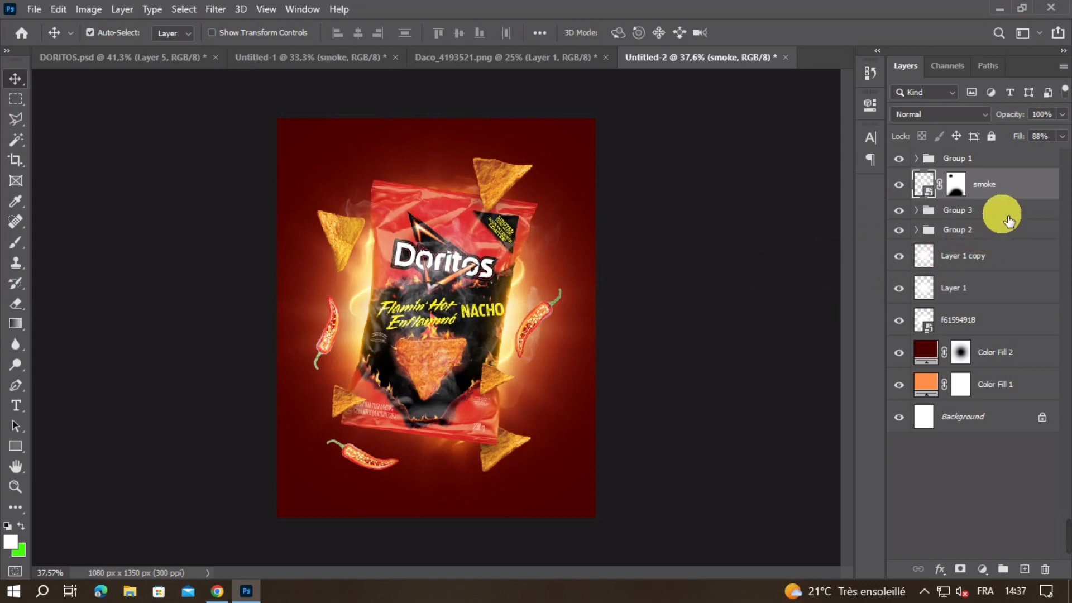
key("ctrl+j")
left_click_drag(1009, 192, 985, 276)
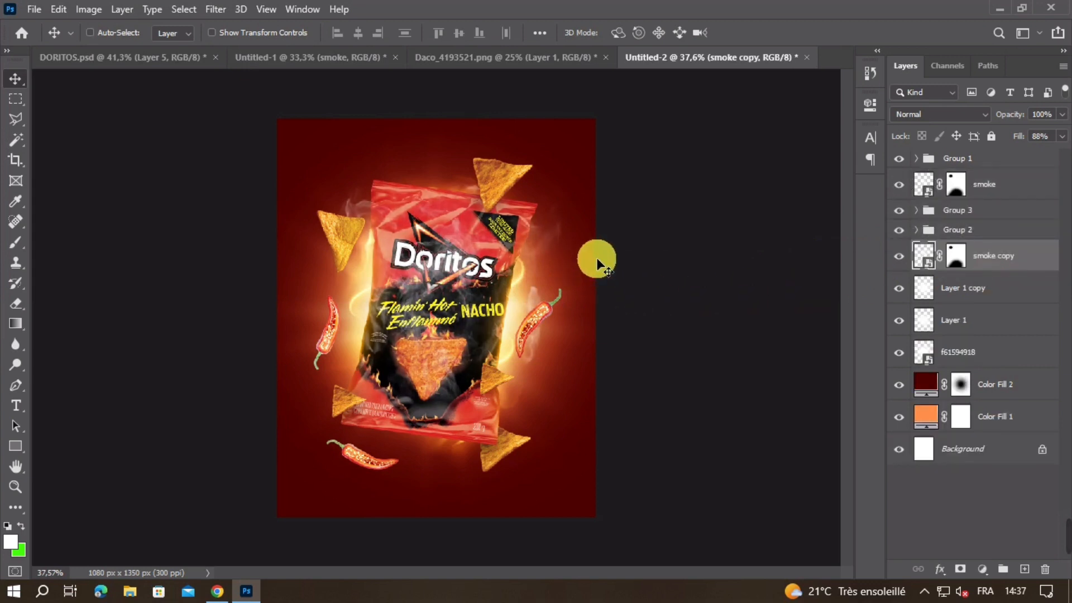
- Transform the smoke copy and reposition it behind the bag
key("ctrl+t")
left_click_drag(568, 299, 514, 323)
left_click_drag(500, 250, 541, 261)
left_click_drag(559, 306, 504, 262)
left_click(642, 260)
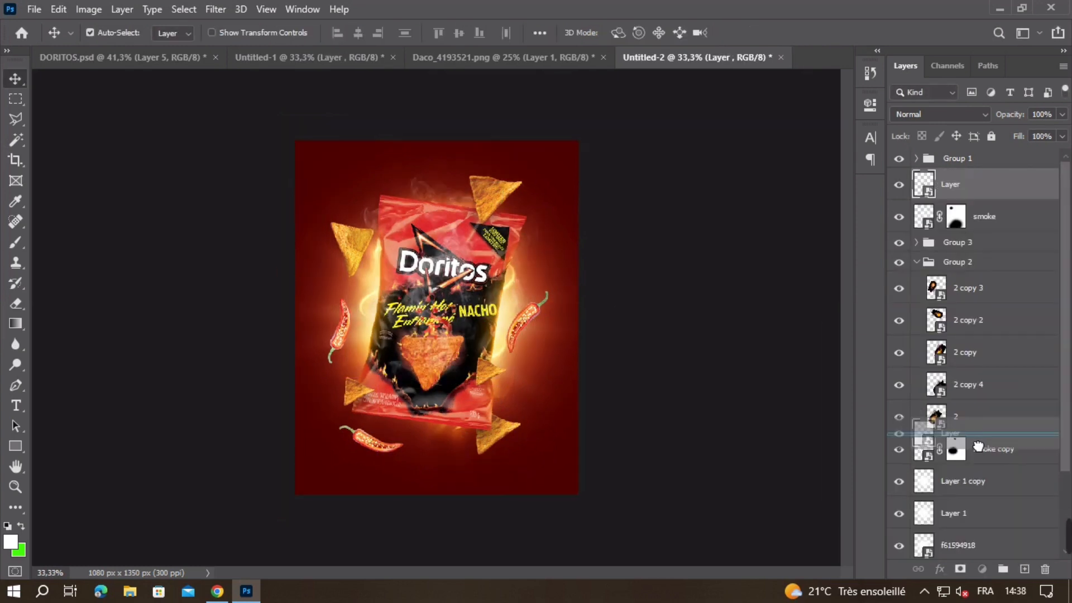
- Move the red particle layer beneath the smoke copy, then enlarge and position it behind the bag's lower part
left_click_drag(977, 449, 988, 473)
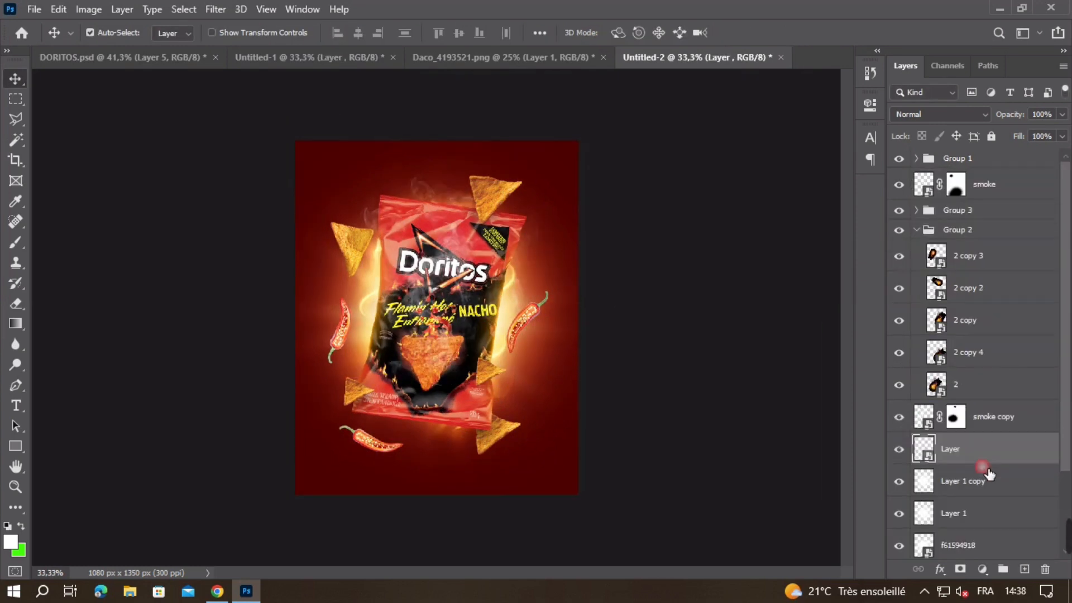
key("ctrl+t")
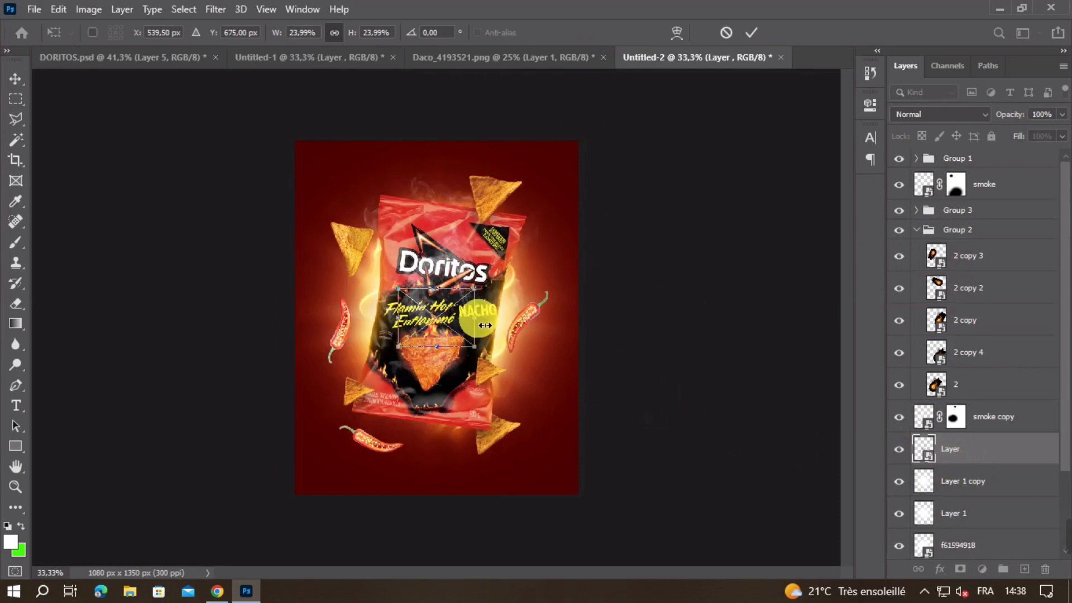
left_click_drag(527, 366, 436, 379)
double_click(547, 370)
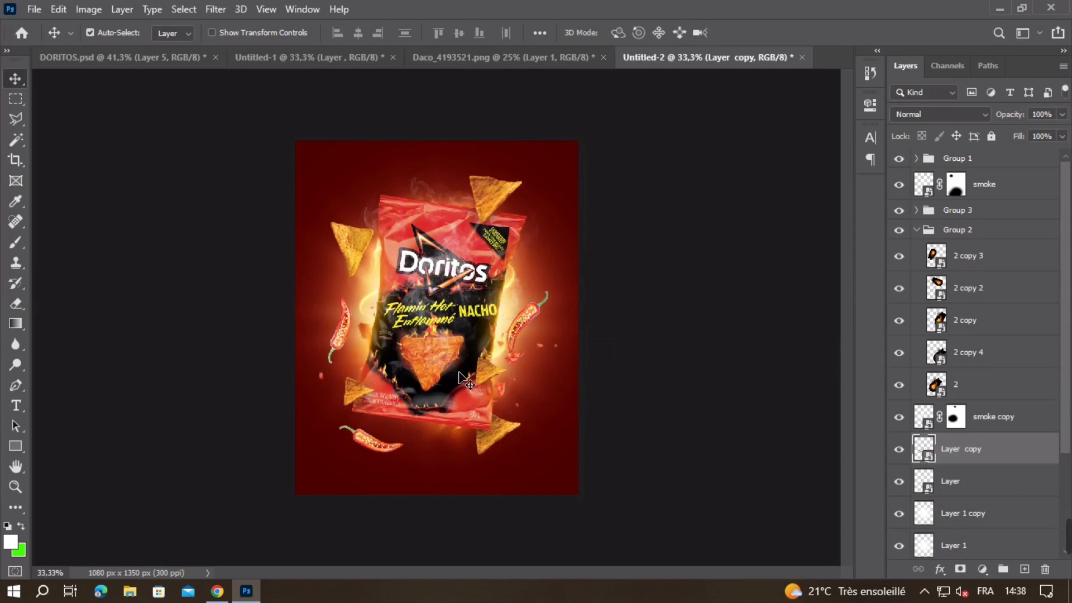
- Rotate the duplicated particle layer to 52.75° and position it toward the bag's left side
key("ctrl+t")
left_click_drag(534, 348, 367, 269)
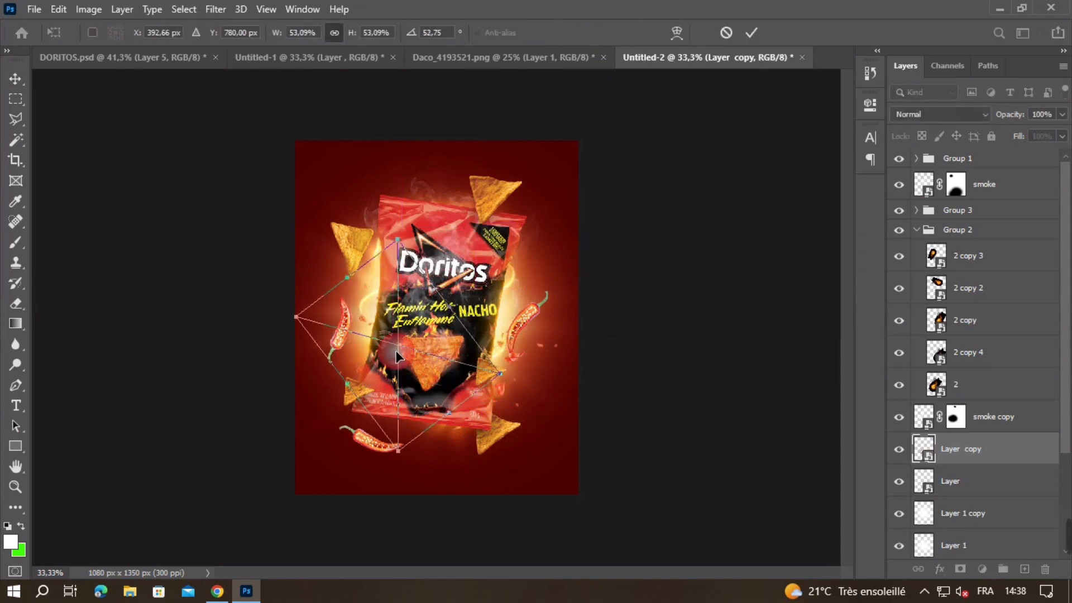
mouse_move(395, 350)
left_mouse_down()
mouse_move(373, 304)
mouse_move(399, 372)
mouse_move(391, 366)
left_mouse_up()
key("Return")
left_click(400, 364, "ctrl")
key("ctrl+t")
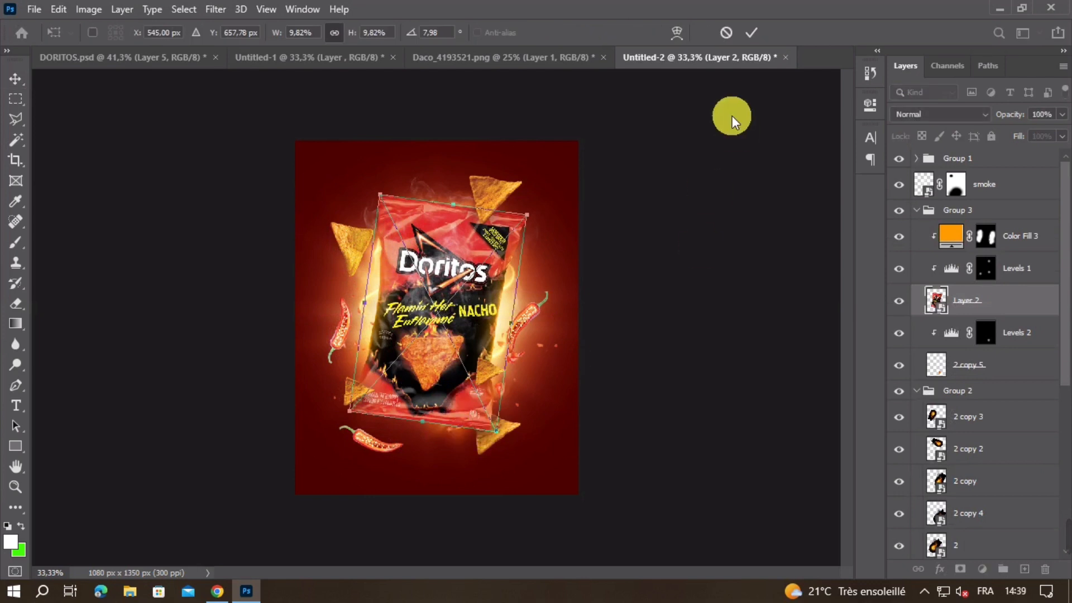
left_click(726, 32)
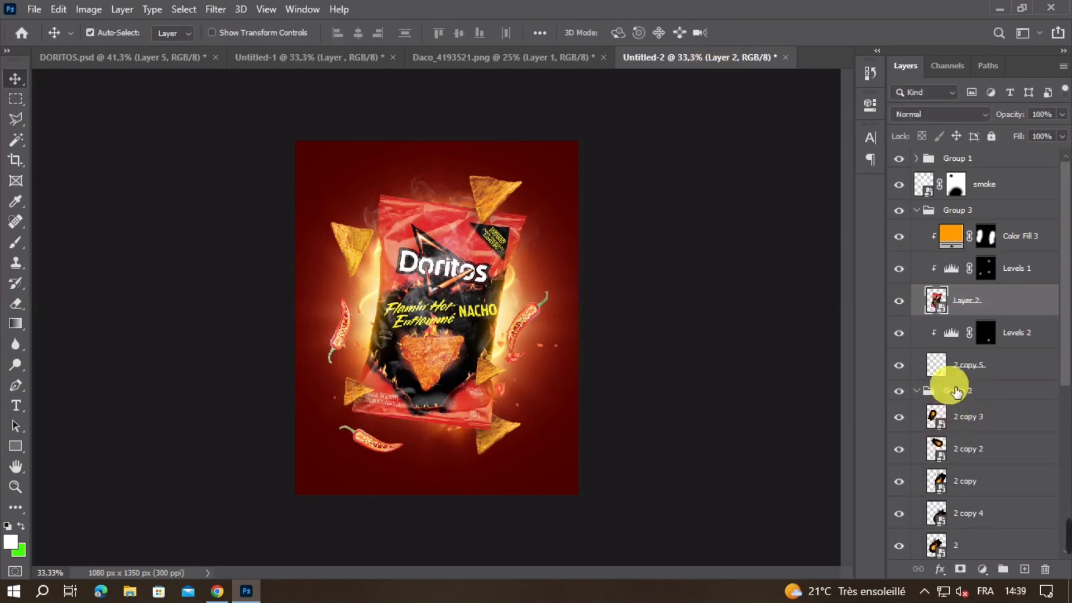
- Resize, slightly rotate and reposition the Layer copy particles behind the bag's lower left side
left_click(334, 403)
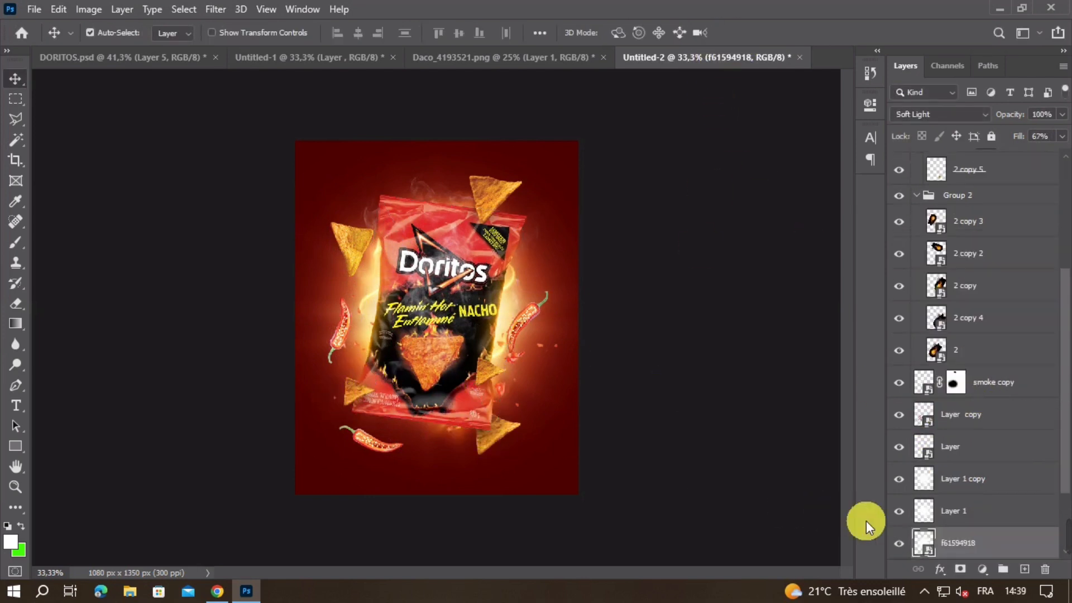
scroll(907, 423, "down", 1)
left_click(900, 425)
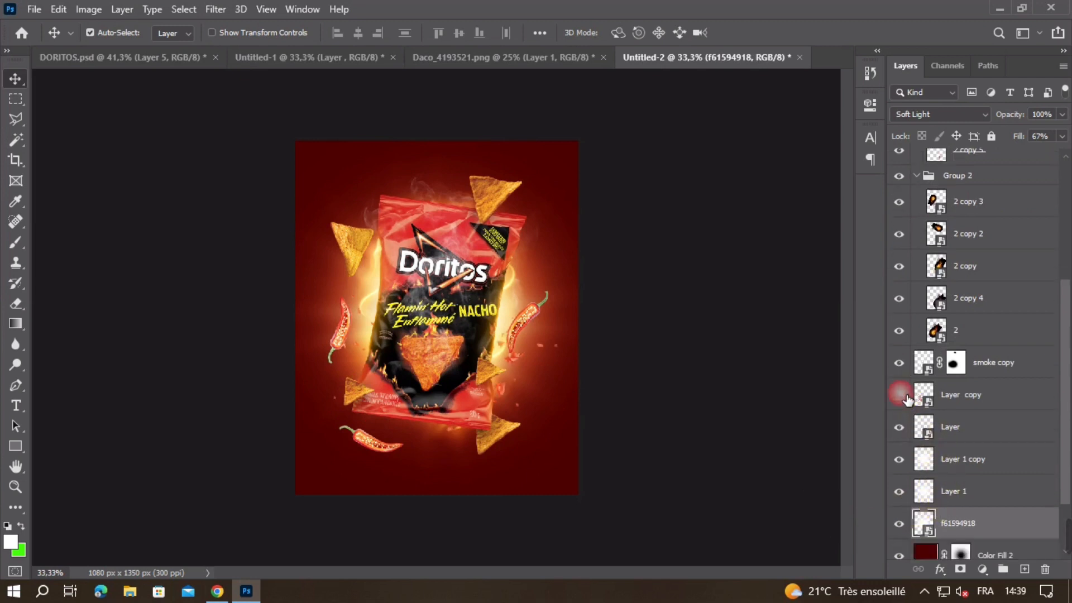
left_click(956, 398)
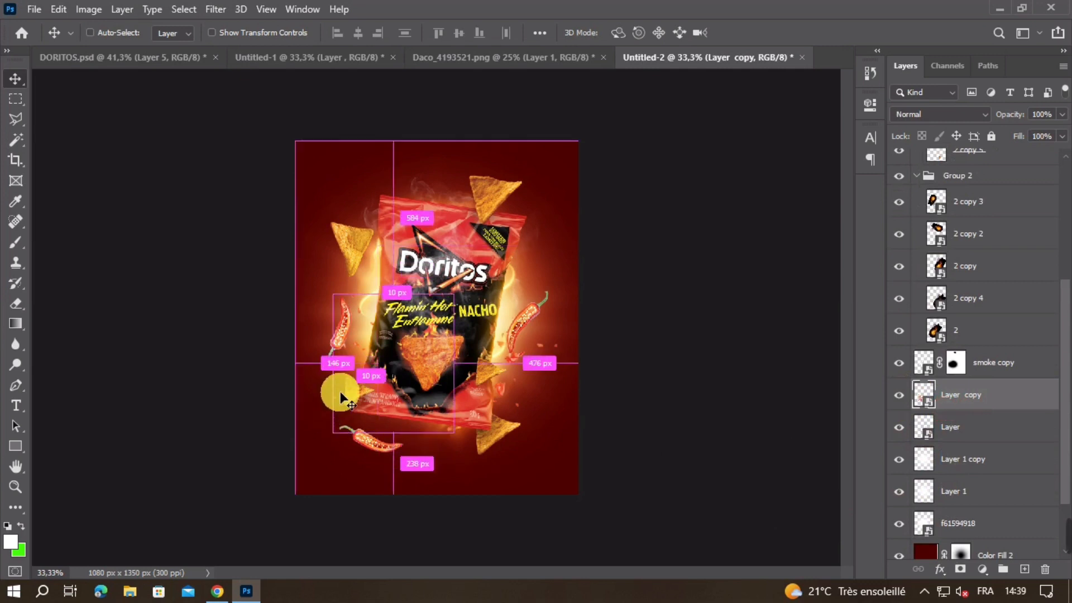
key("ctrl+t")
left_click_drag(443, 446, 431, 418)
left_click_drag(418, 363, 425, 294)
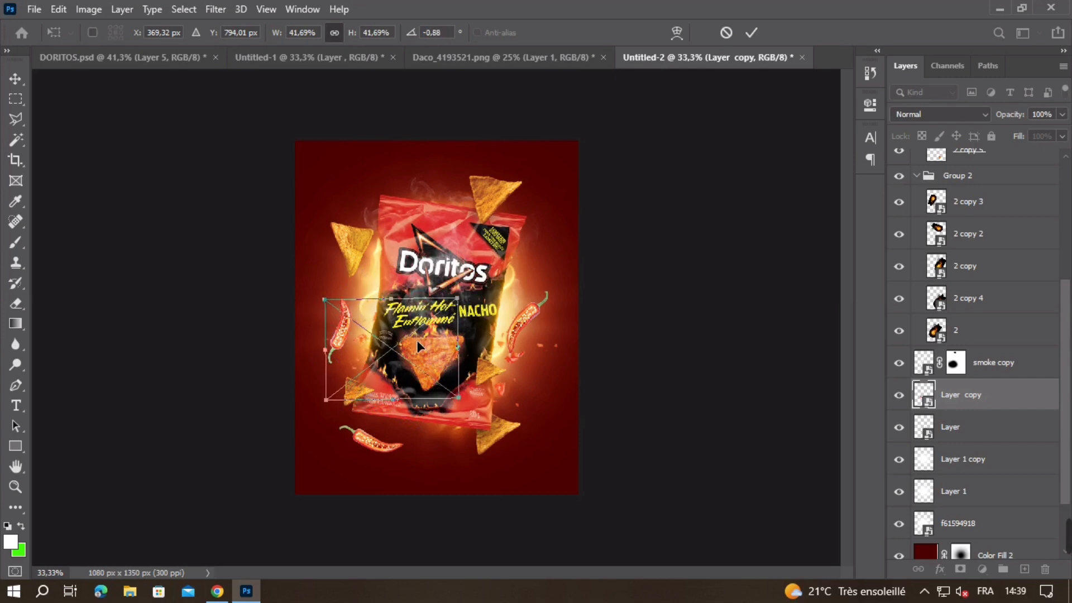
left_click_drag(464, 362, 437, 376)
key("Return")
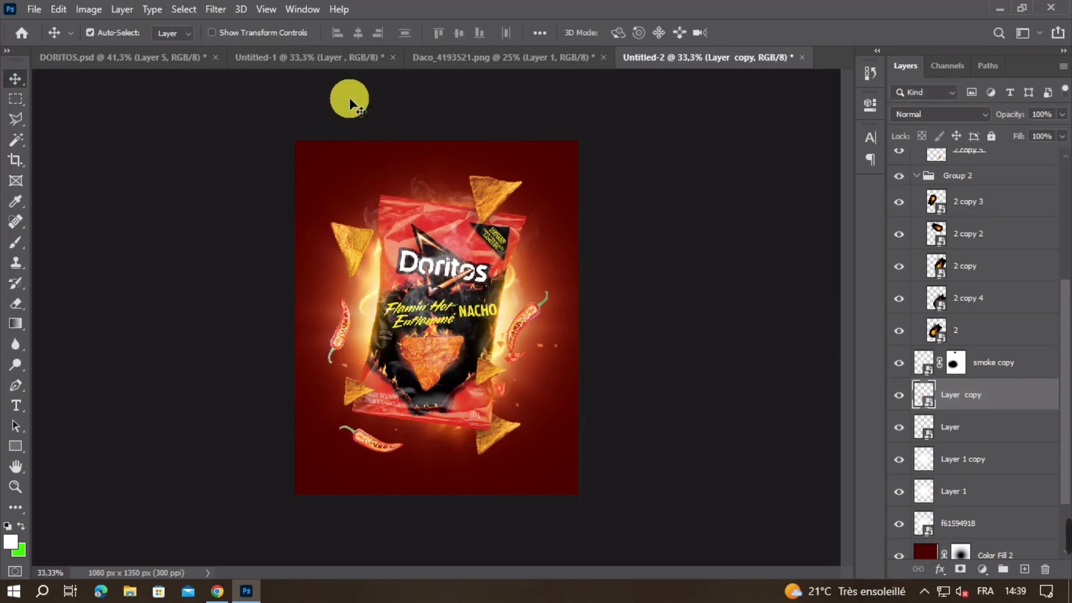
- Bring particle layer 10 from Untitled-1 into the Untitled-2 poster, then transform and place it behind the bag
left_click(326, 62)
left_click_drag(441, 371, 471, 330)
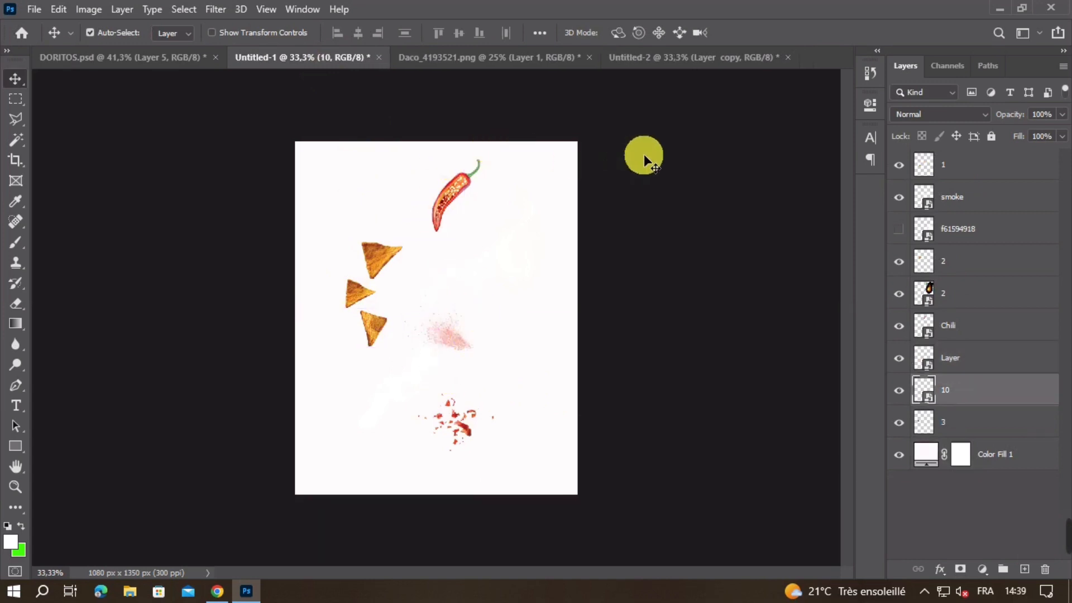
left_click_drag(719, 71, 601, 322)
key("ctrl+t")
left_click_drag(538, 306, 469, 258)
double_click(434, 285)
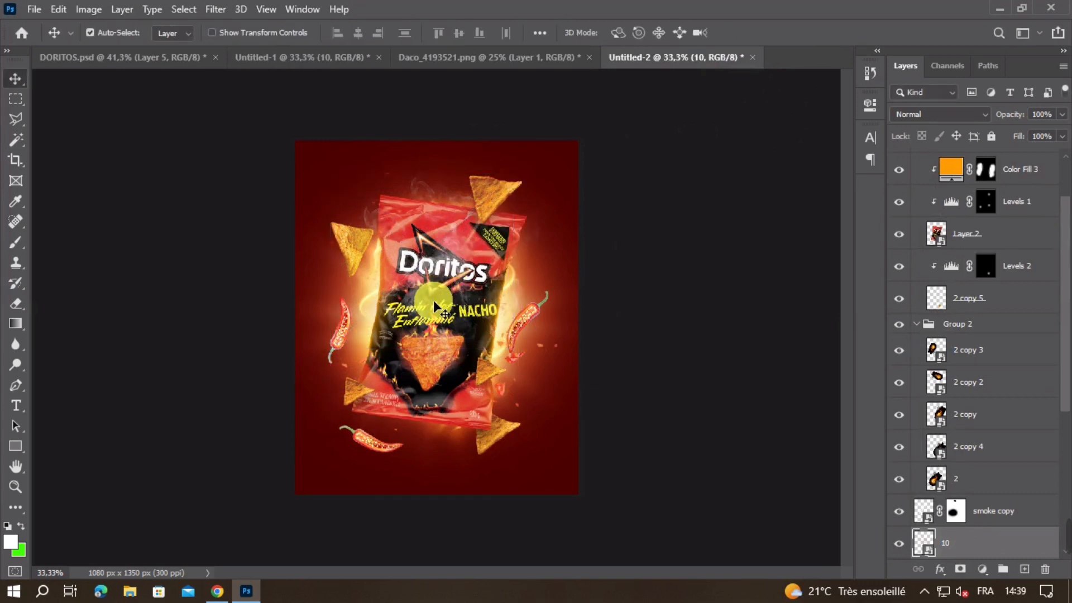
- Duplicate particle layer 10, rotate the copy to about 121.25° and position it behind the bag's upper right side
left_click_drag(434, 300, 418, 244)
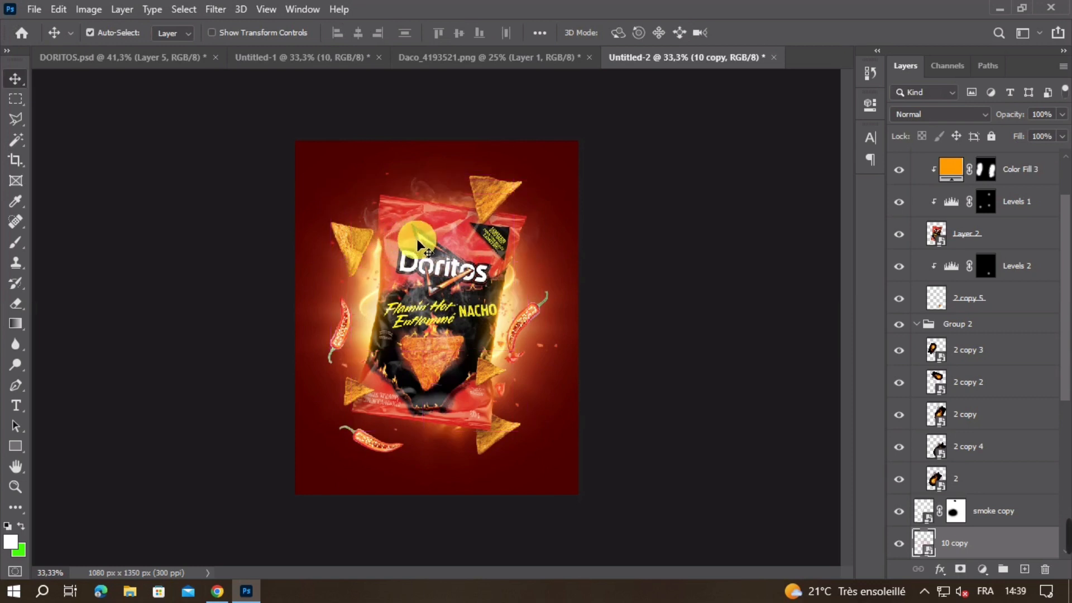
key("ctrl+t")
left_click_drag(550, 206, 403, 431)
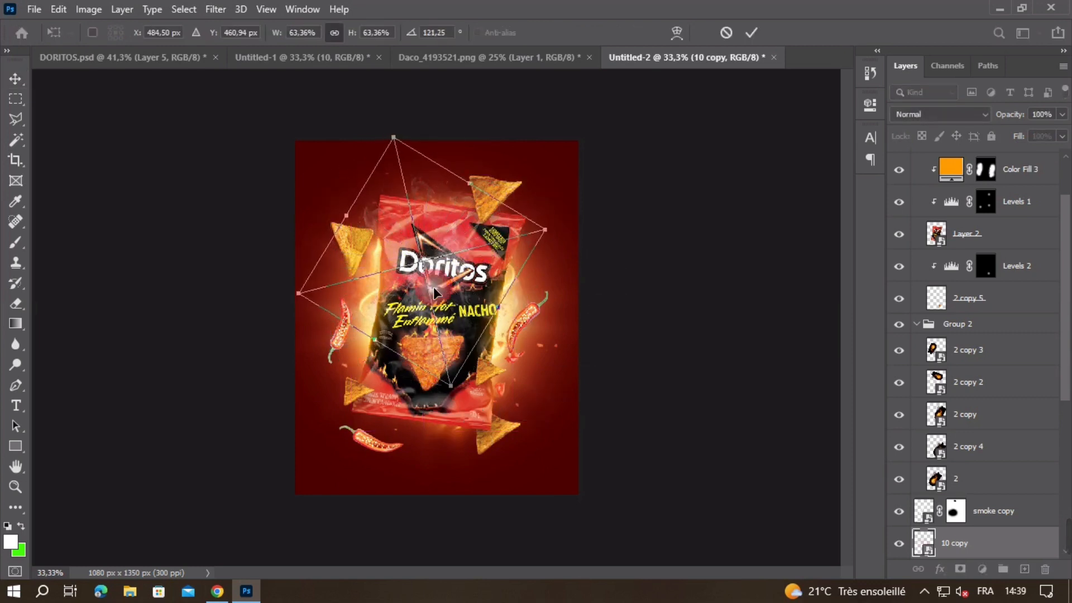
left_click_drag(434, 289, 489, 290)
left_click(567, 330)
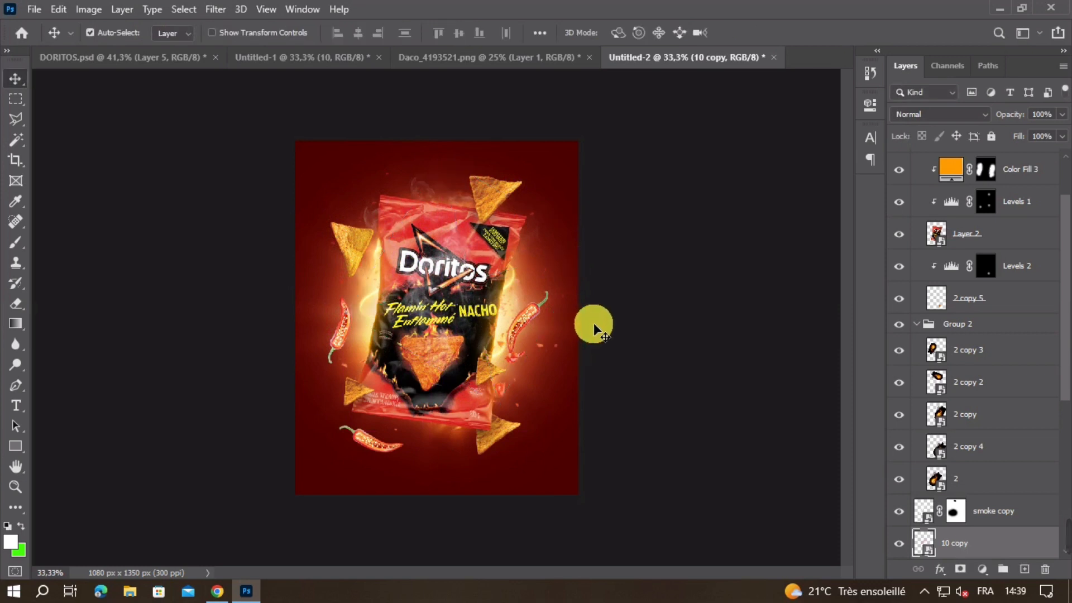
key("ctrl+minus")
key("ctrl+plus")
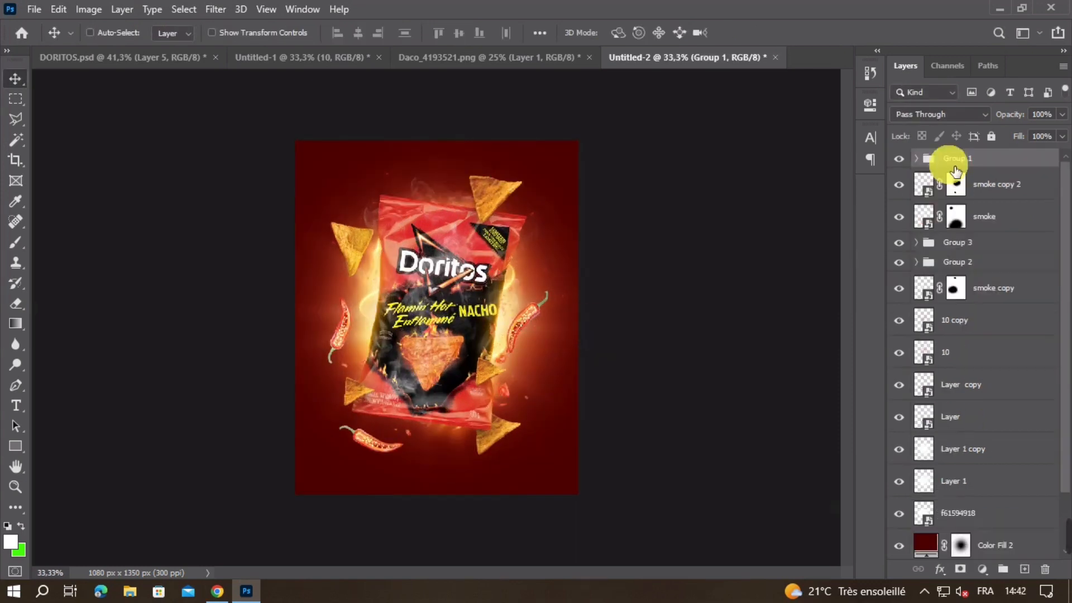
- Stamp all visible layers into a new layer above Group 1 and open the Camera Raw Filter on it
left_click(955, 166)
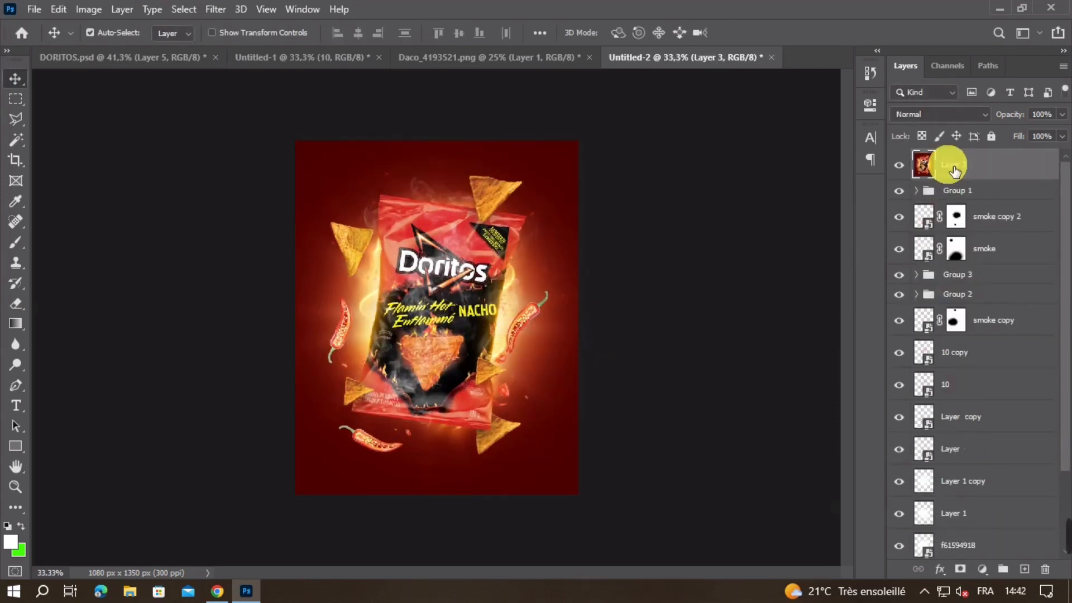
left_click(212, 10)
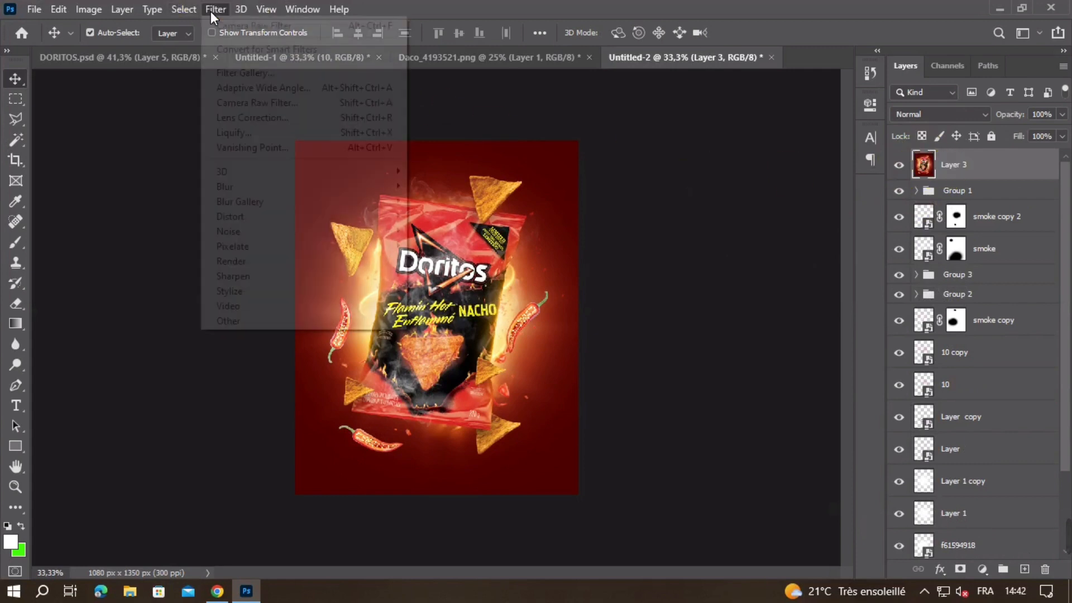
left_click(245, 101)
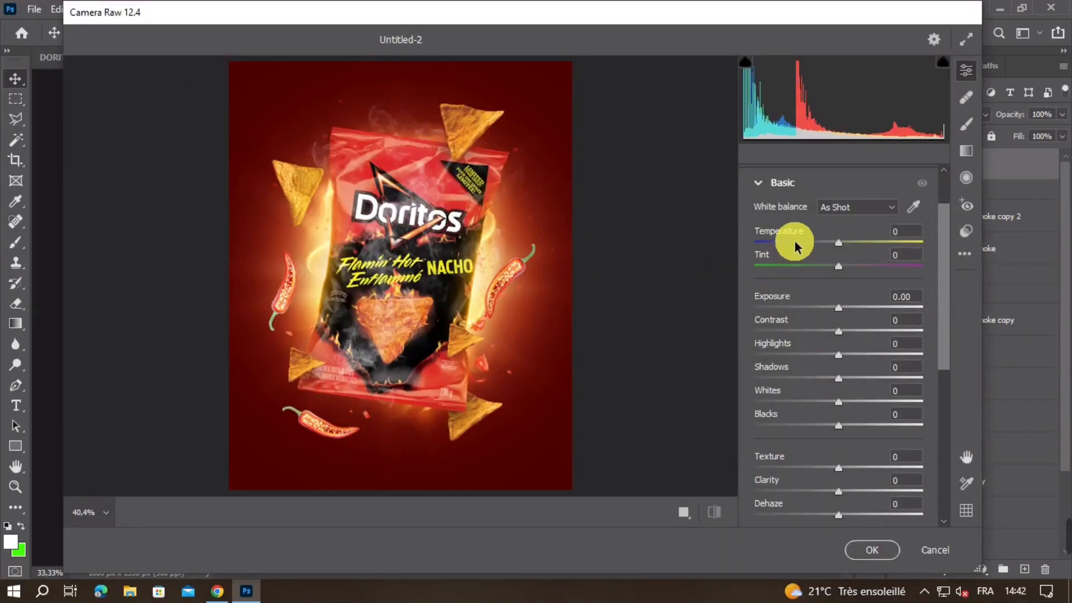
- Set the white balance Temperature to +5 and Tint to -7
left_click(860, 235)
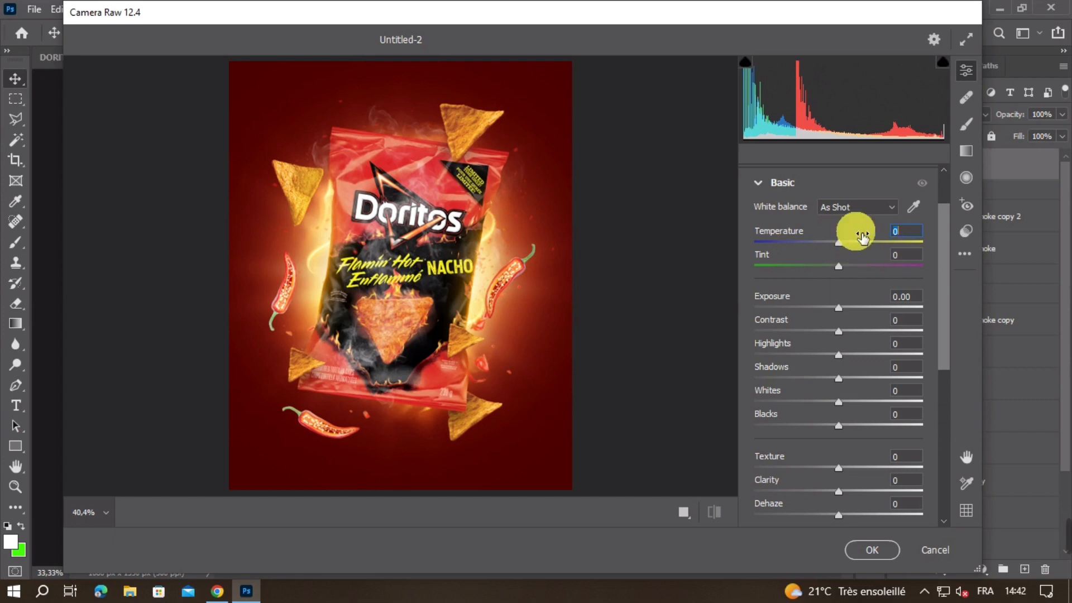
type("5")
left_click(877, 256)
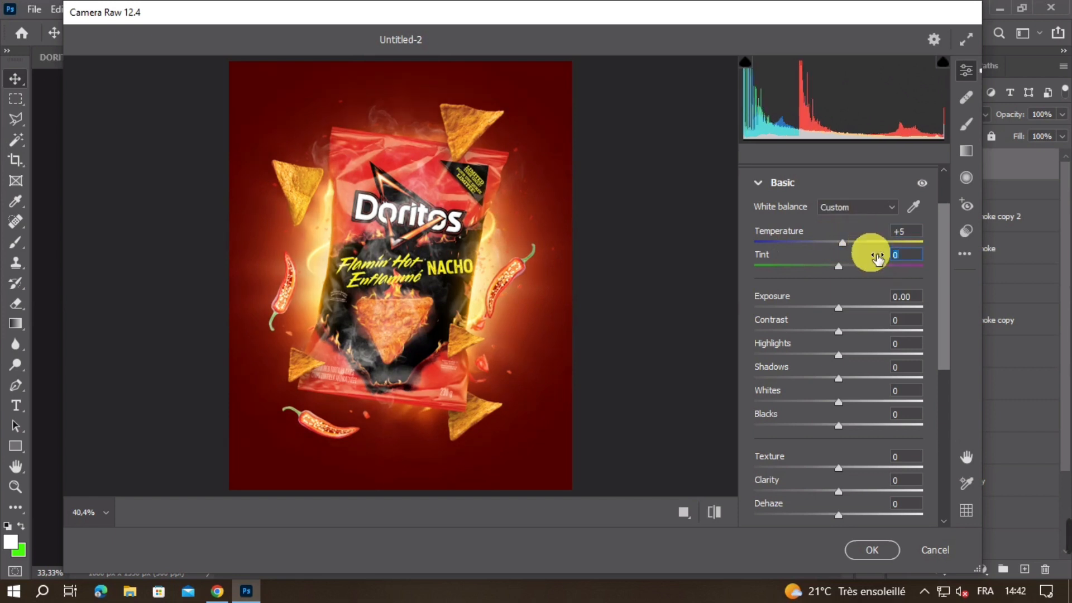
type("-7")
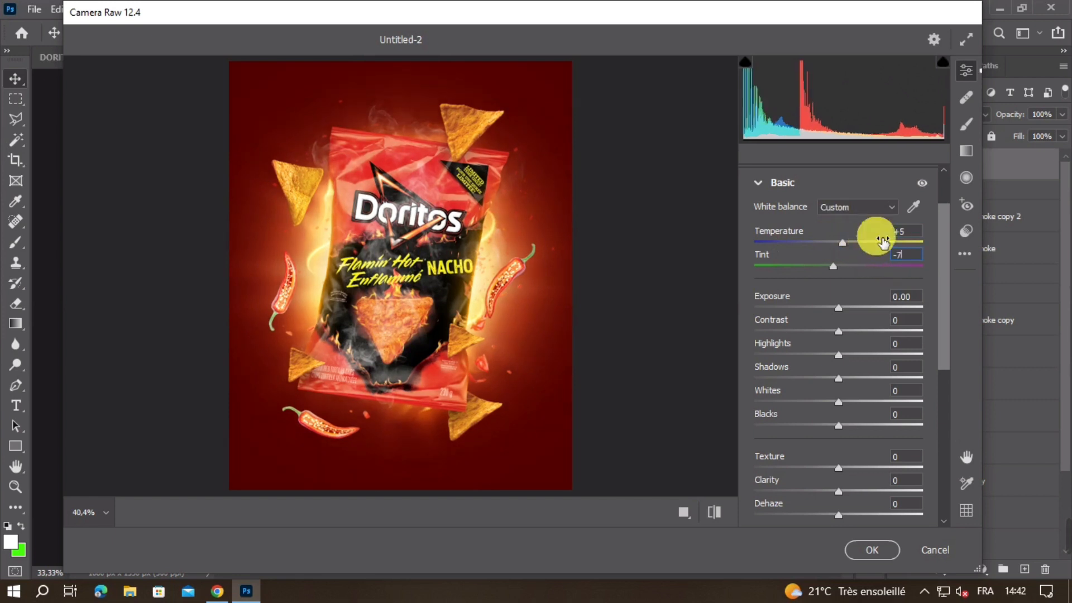
- Set Exposure to +0.05, Contrast to +10, Highlights and Shadows to +8, Whites to +2 and Blacks to -4
left_click(869, 297)
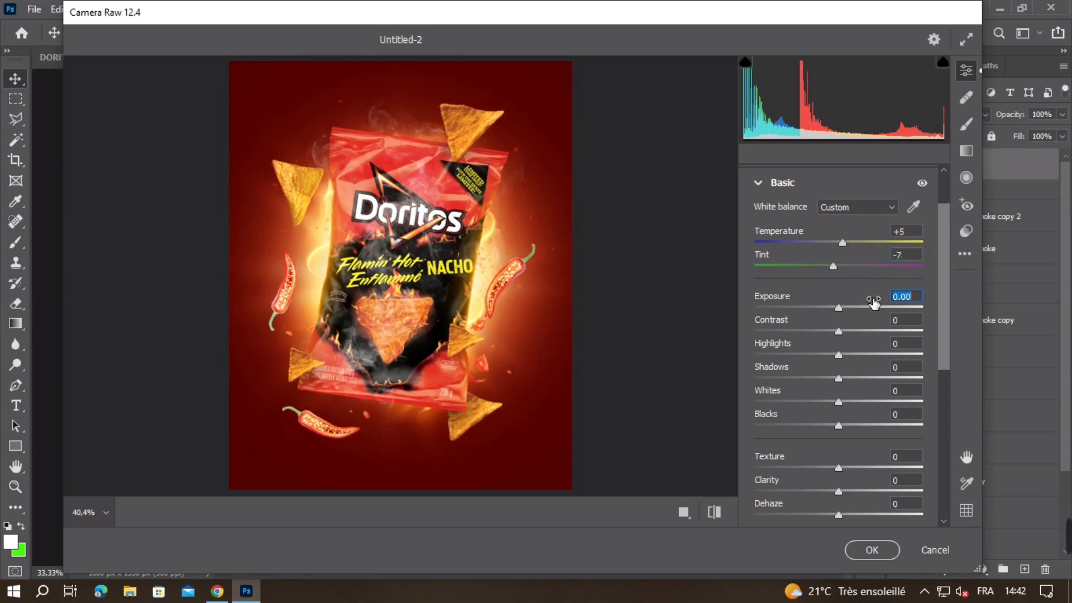
left_click(874, 323)
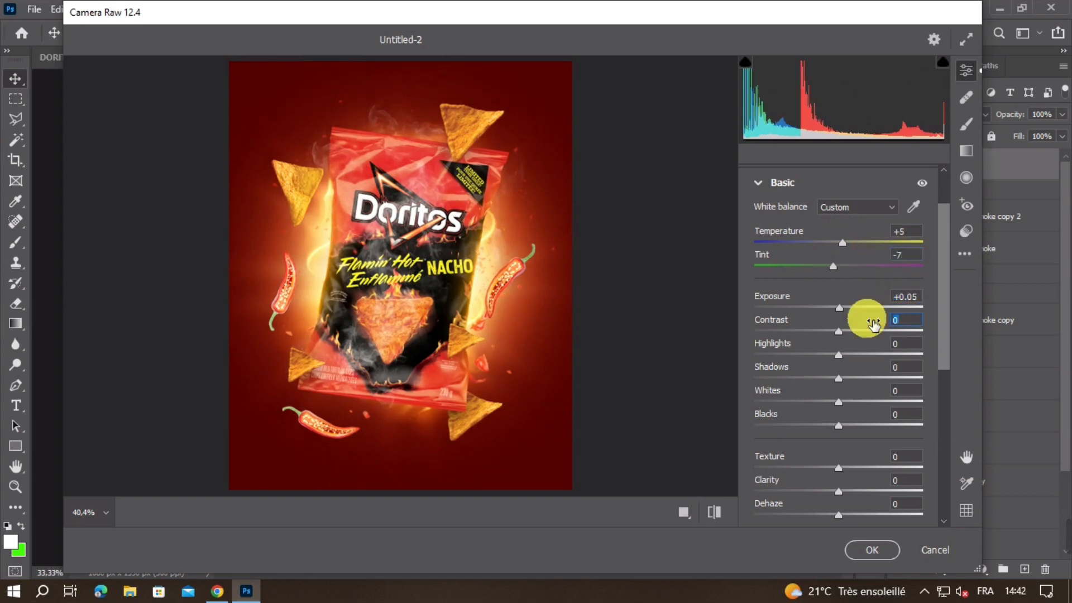
type("10")
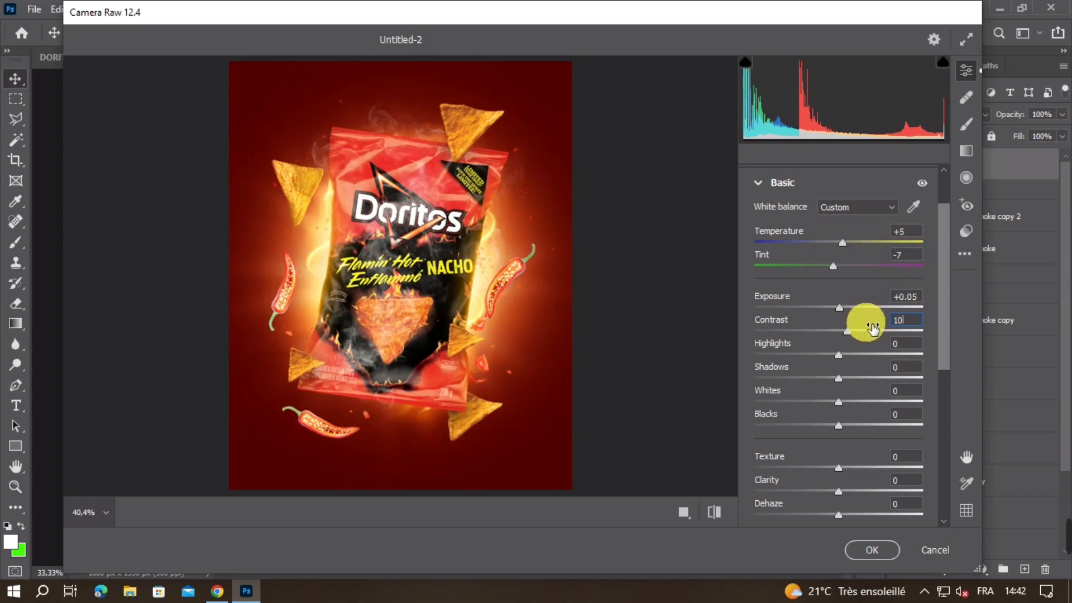
left_click(875, 348)
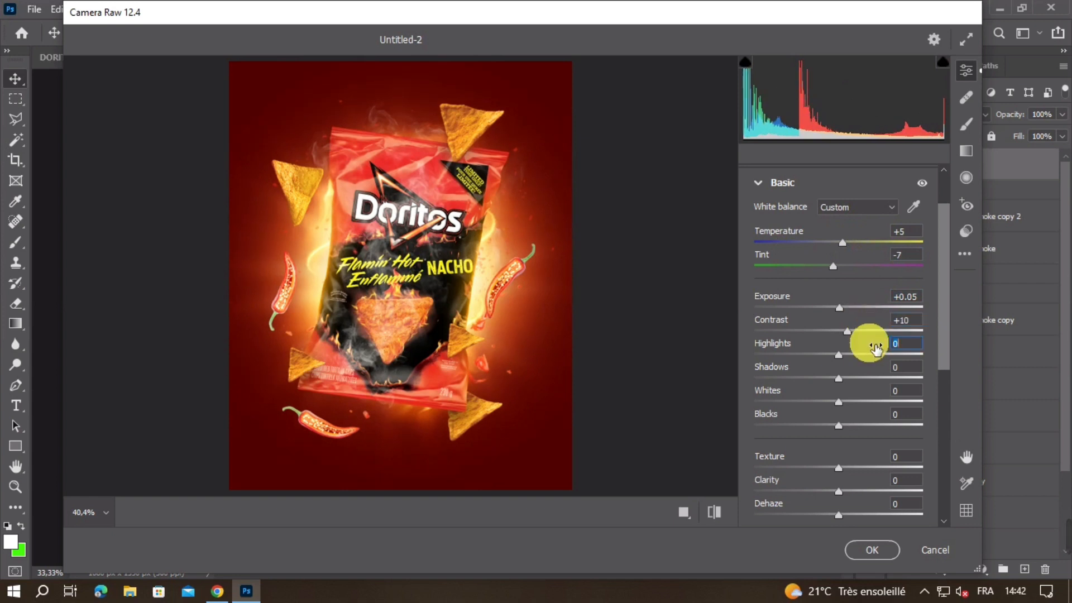
type("8")
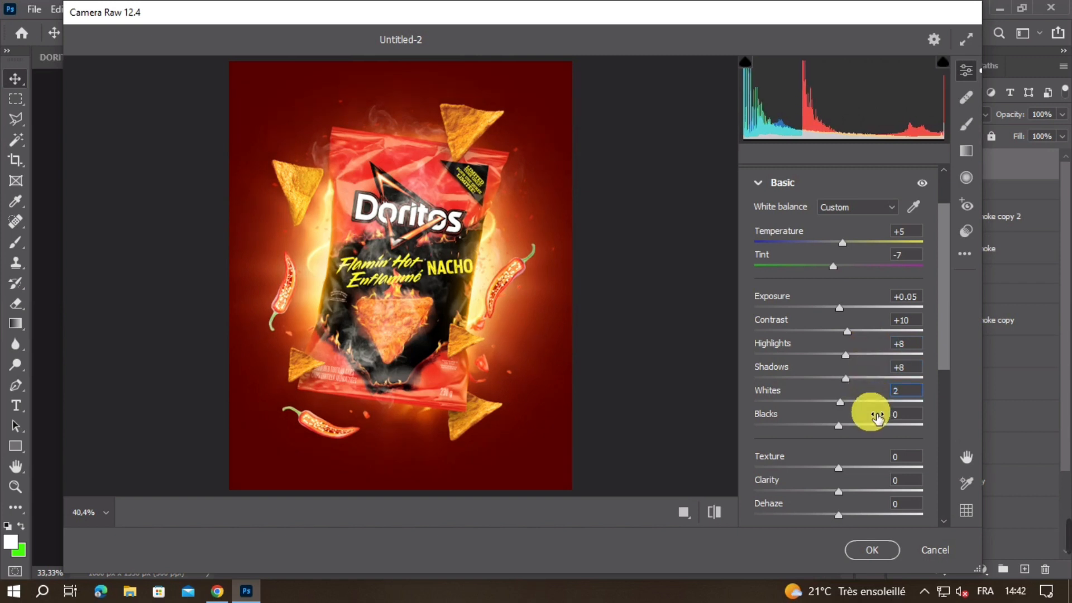
key("Tab")
type("-")
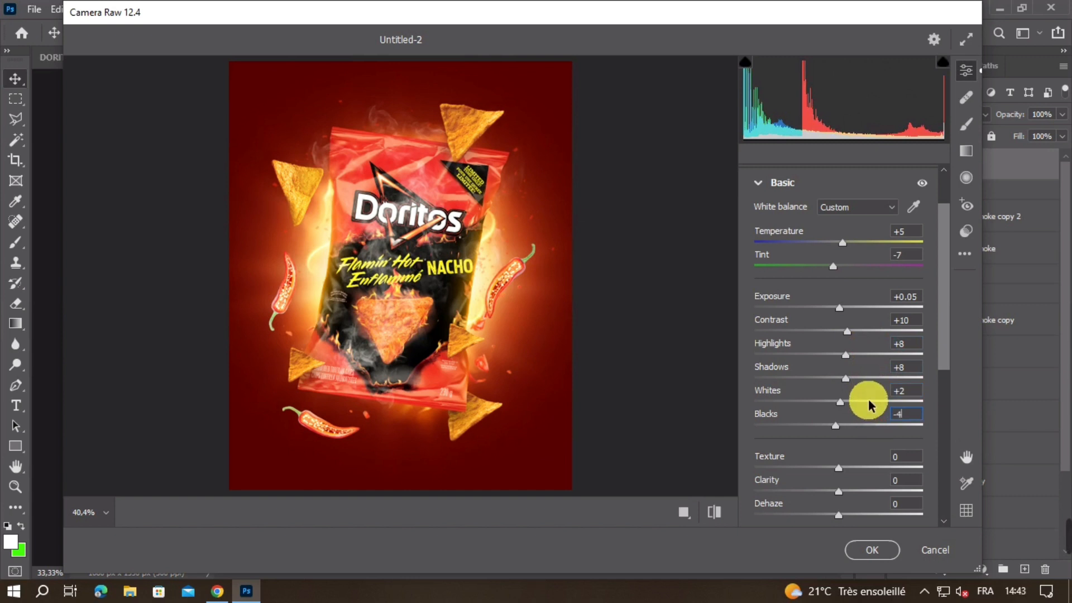
- Set Texture to 20 in the Basic adjustments and Sharpening to 6 in the Detail adjustments
scroll(866, 391, "down", 3)
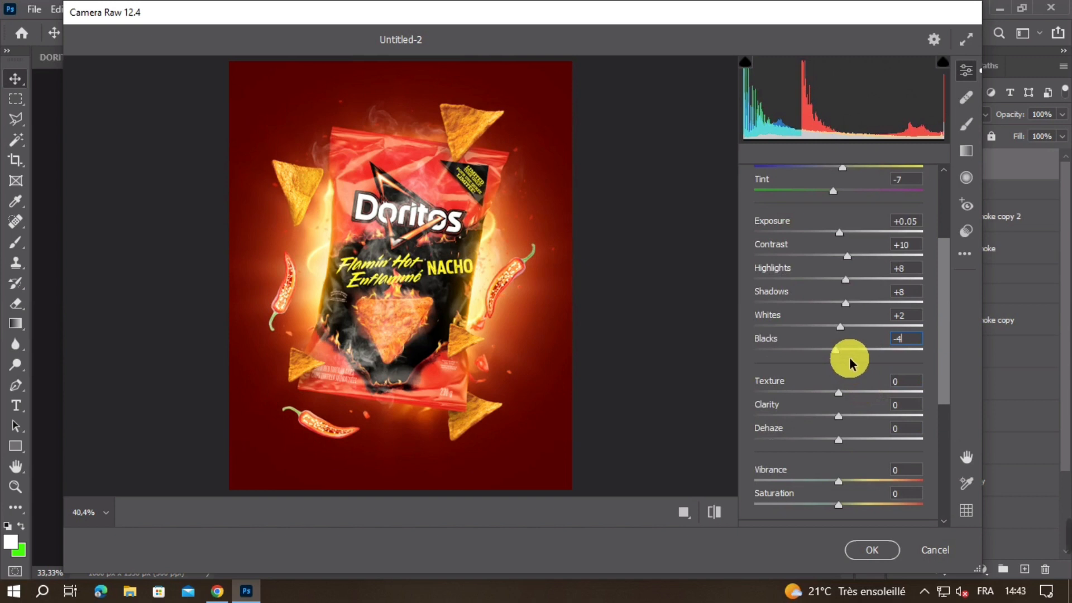
key("Tab")
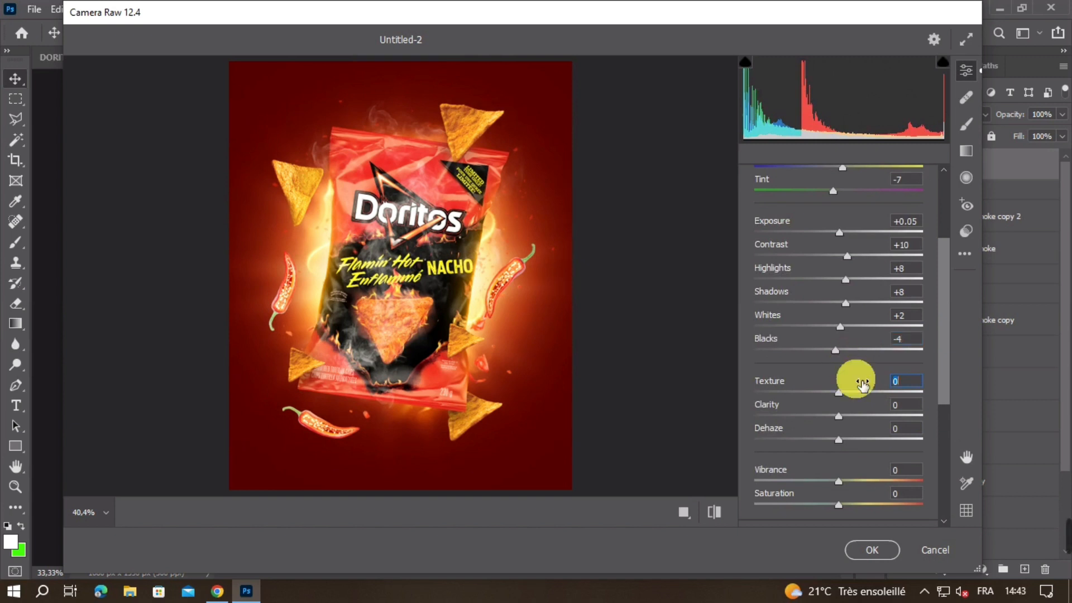
scroll(854, 359, "down", 7)
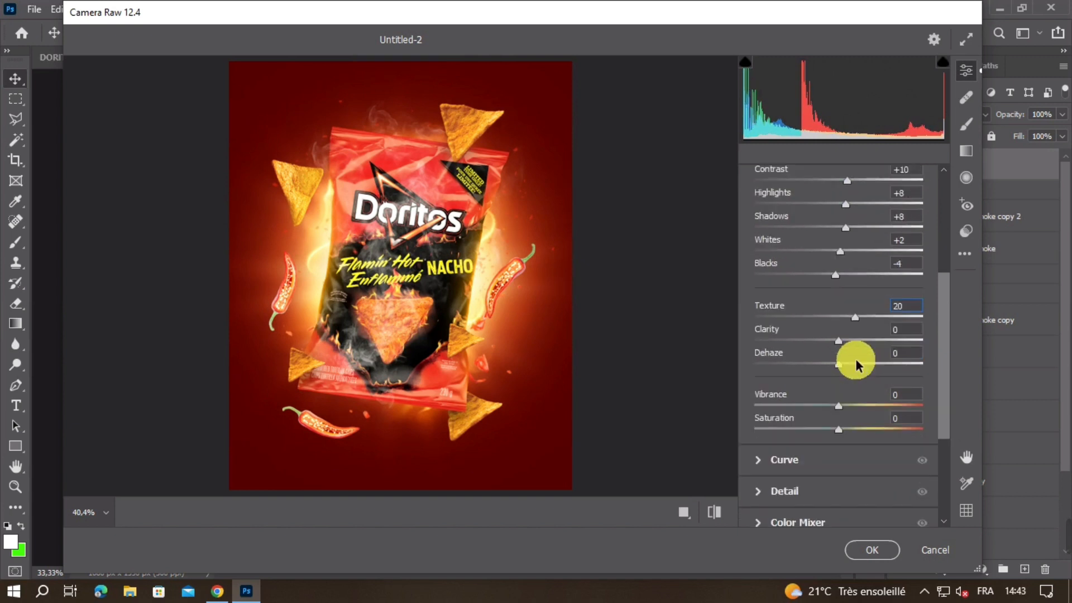
left_click(763, 379)
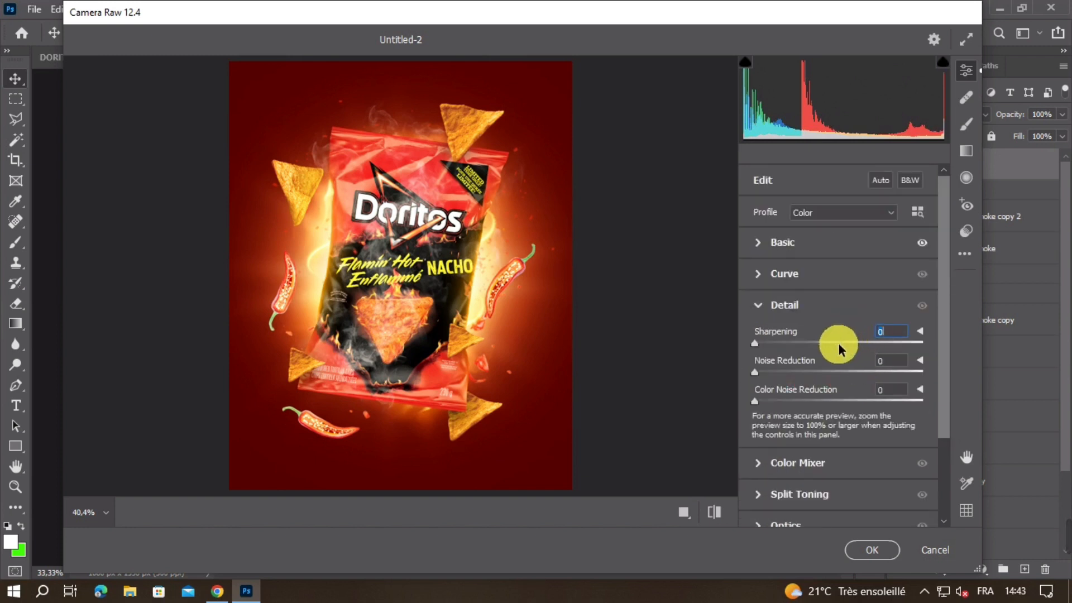
scroll(829, 345, "down", 3)
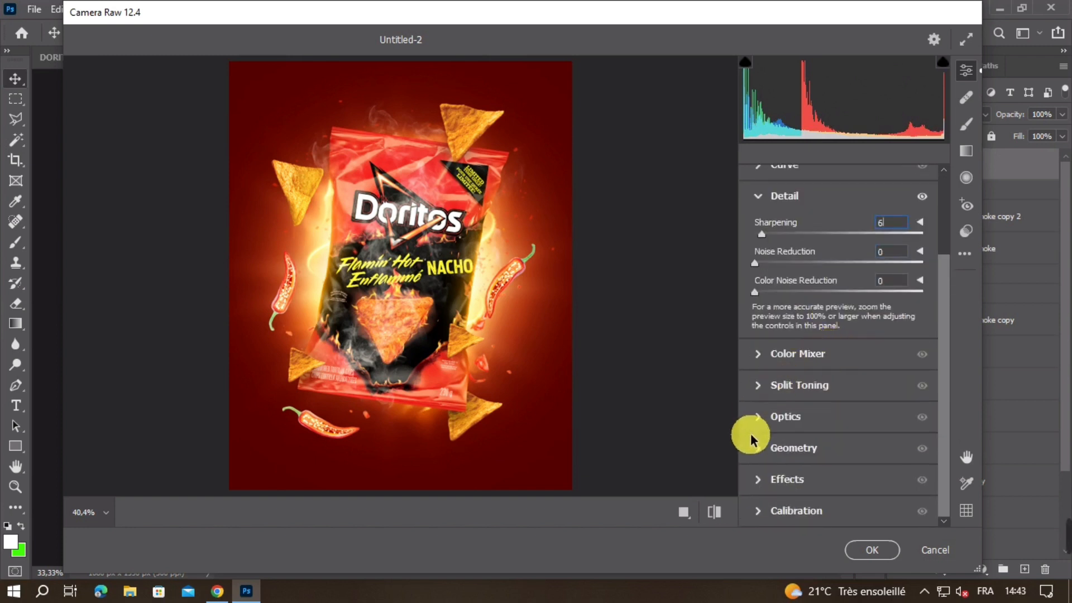
- Set the Optics Distortion to -4, comparing the image with the correction off and on
left_click(761, 418)
left_click(898, 426)
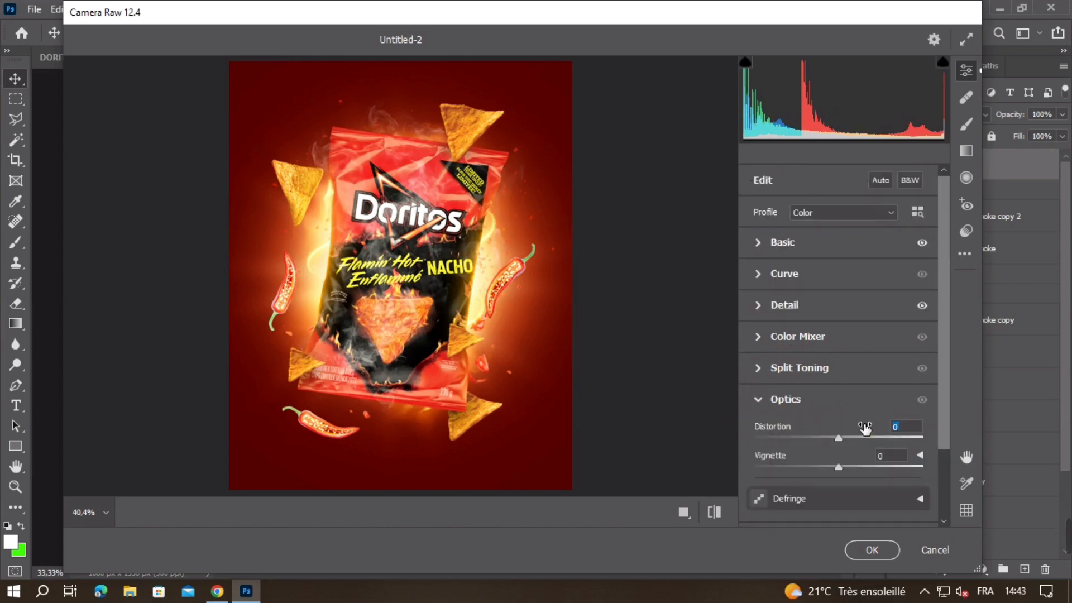
mouse_move(864, 428)
left_mouse_down()
mouse_move(845, 426)
mouse_move(862, 425)
left_mouse_up()
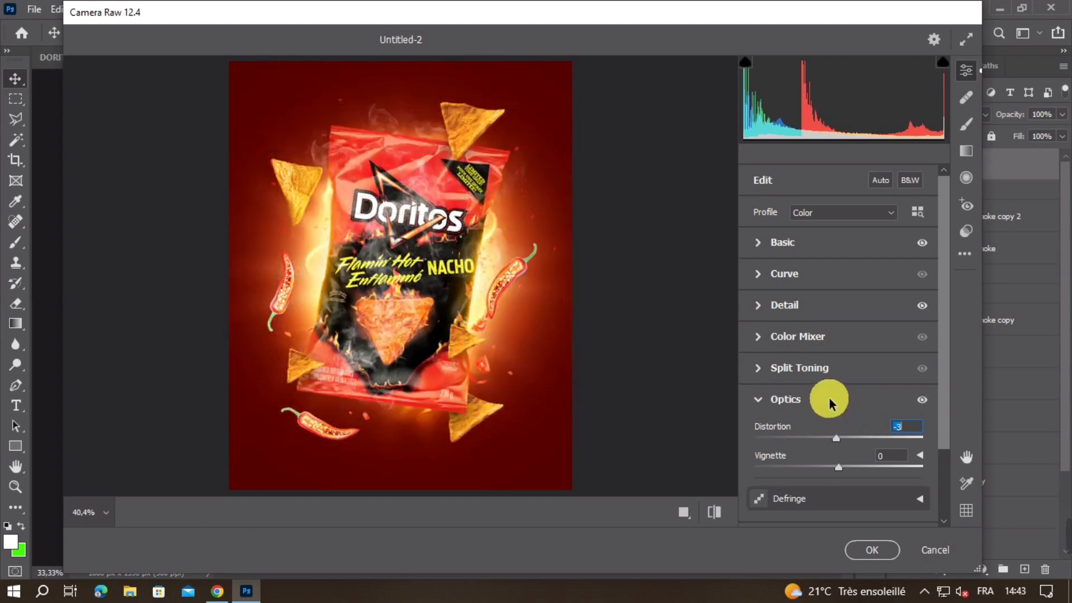
left_click(922, 399)
left_click(923, 399)
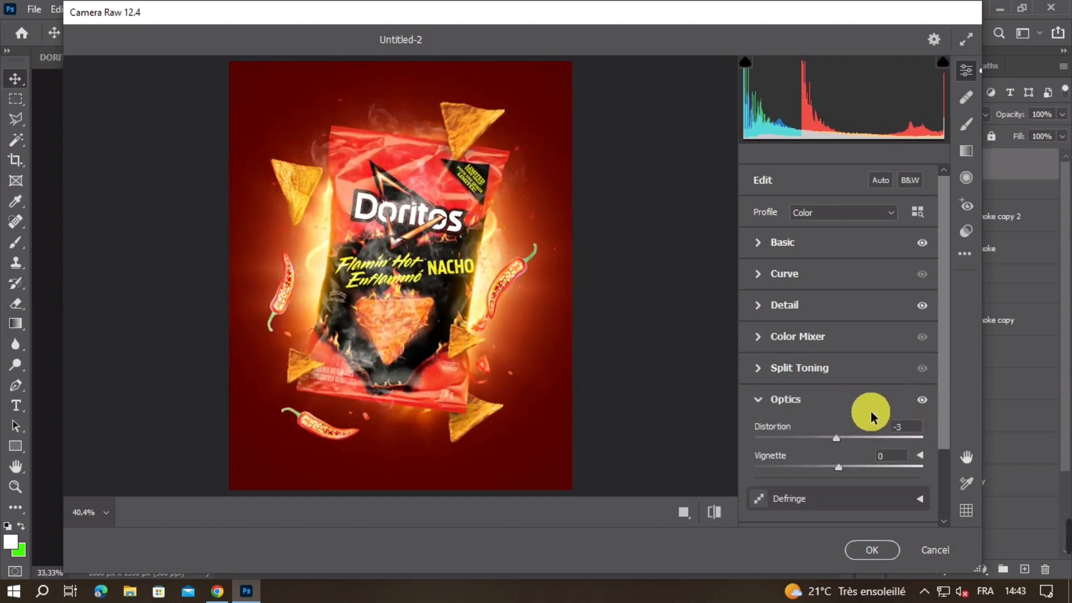
left_click_drag(865, 428, 865, 430)
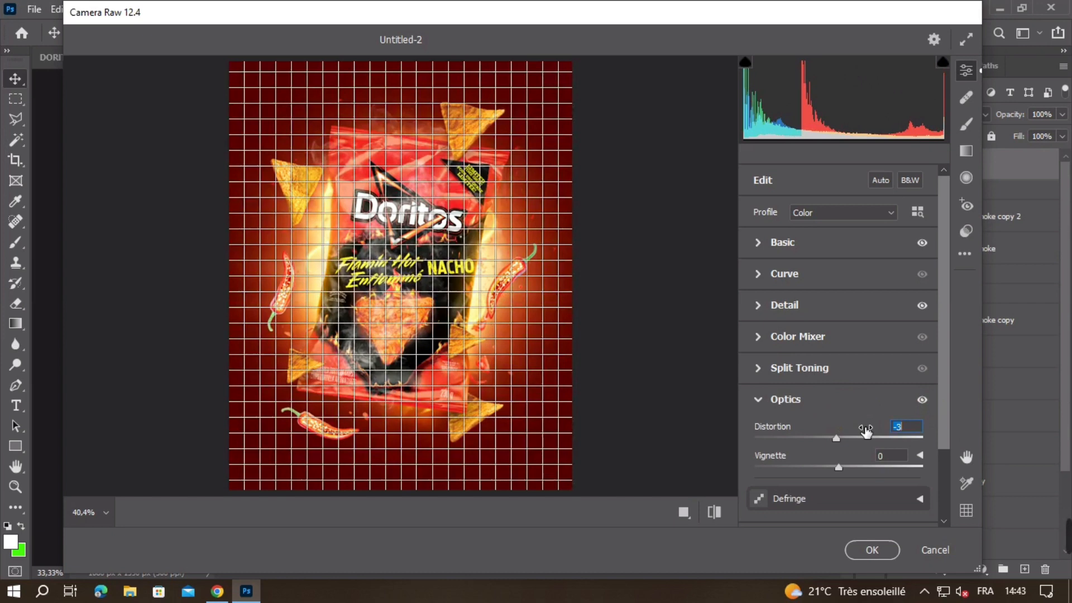
left_click_drag(866, 430, 863, 428)
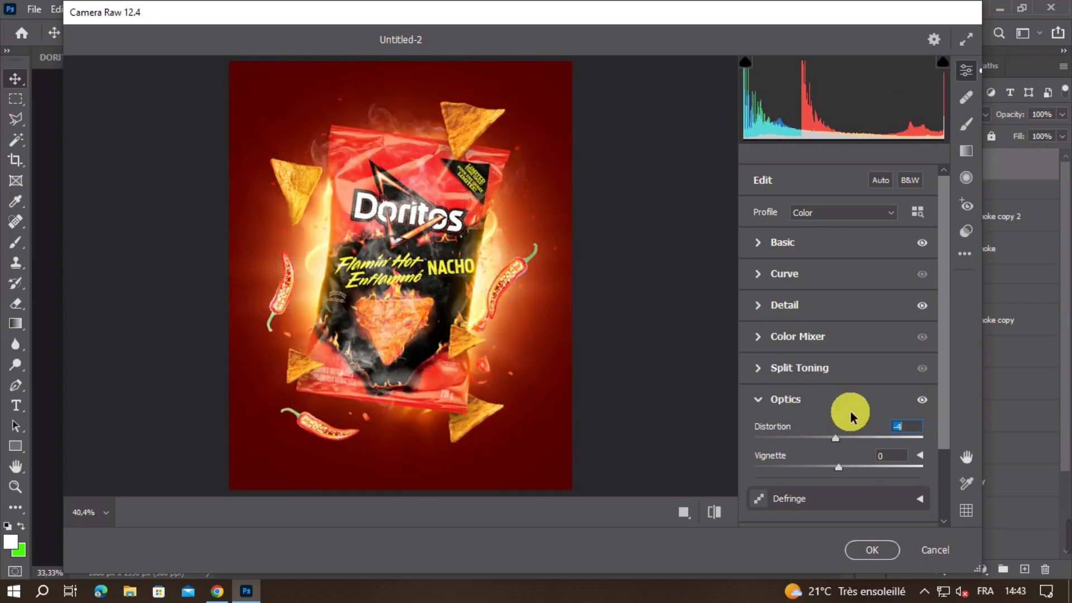
- Set the Vignetting effect to -8 to darken the poster's edges
left_click(757, 399)
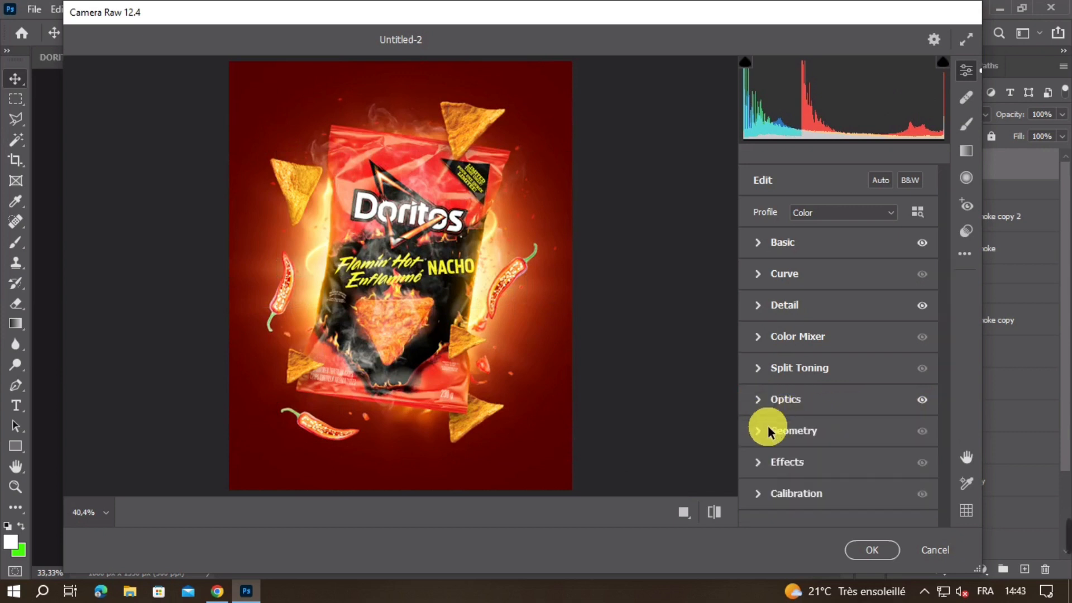
left_click(753, 462)
left_click_drag(849, 464, 848, 466)
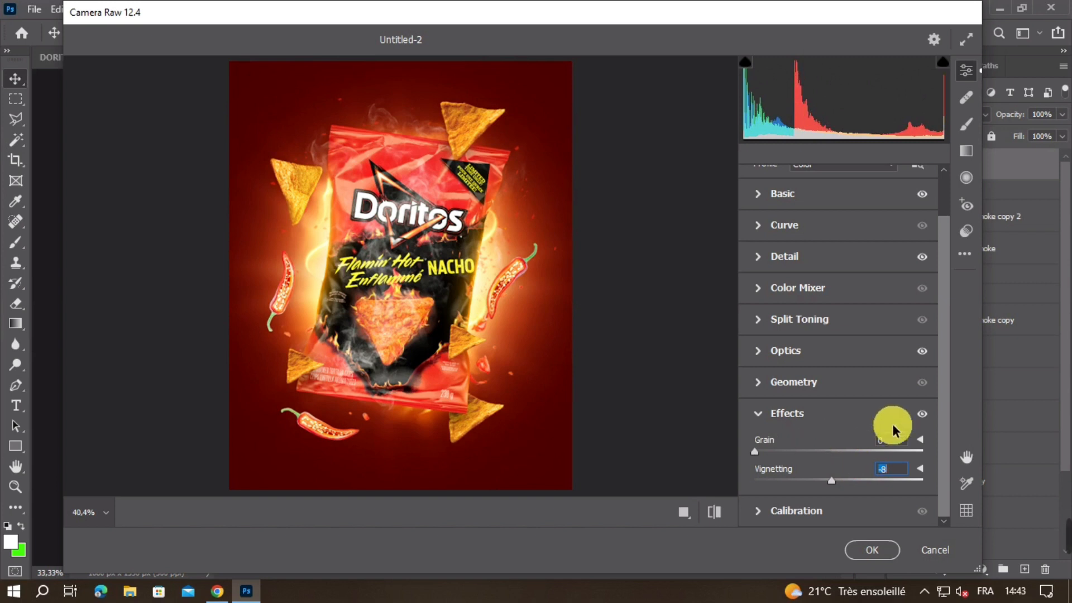
- Compare the poster with the Effects and Basic adjustments off and on, and apply the Camera Raw grade to the layer
left_click(923, 416)
left_click(923, 416)
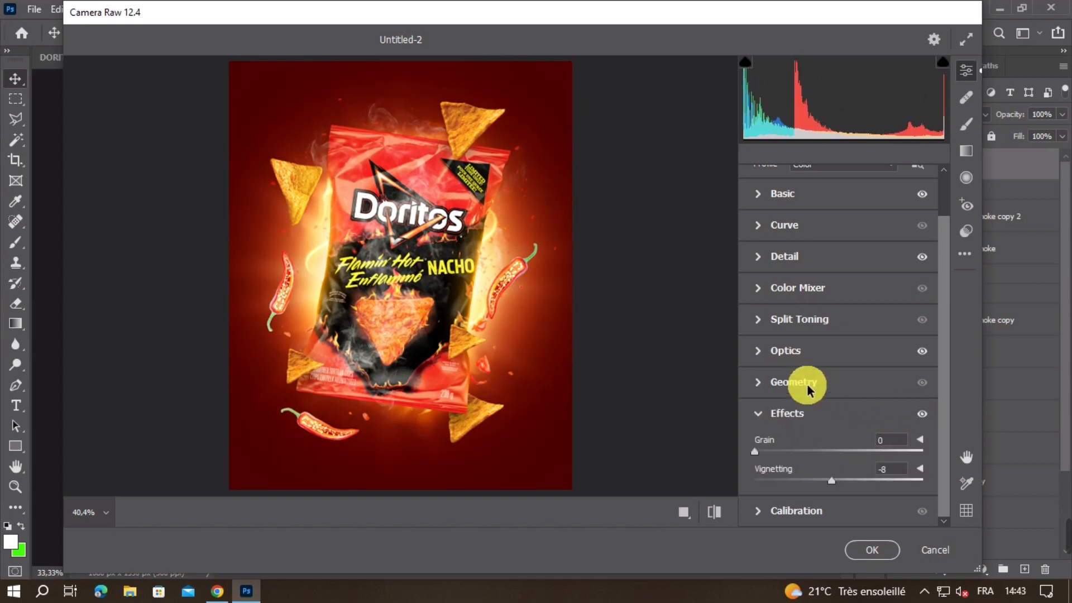
scroll(862, 257, "up", 2)
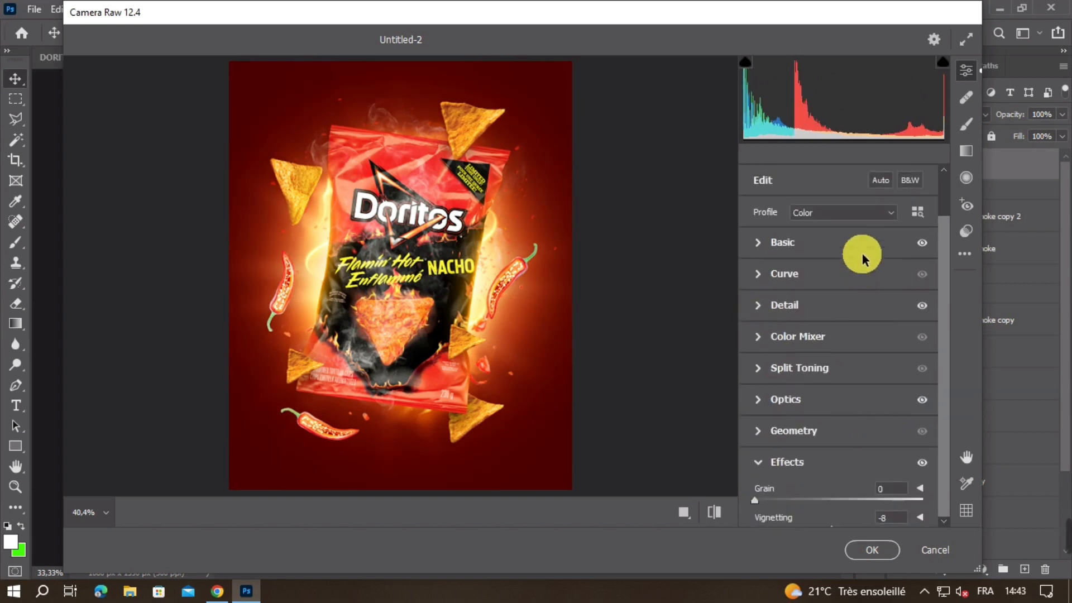
left_click(922, 242)
left_click(921, 242)
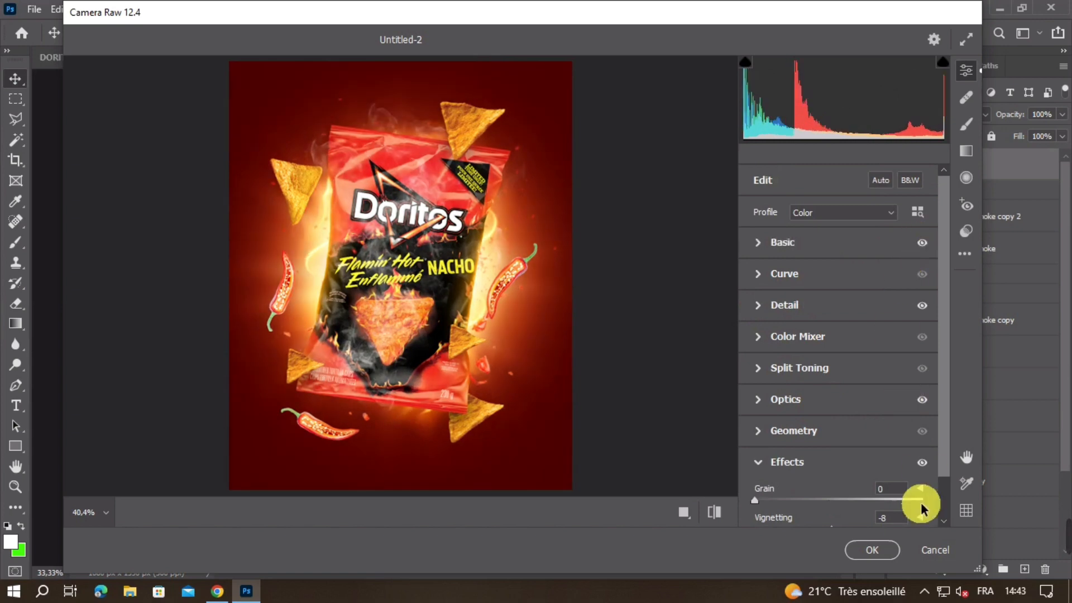
left_click(874, 549)
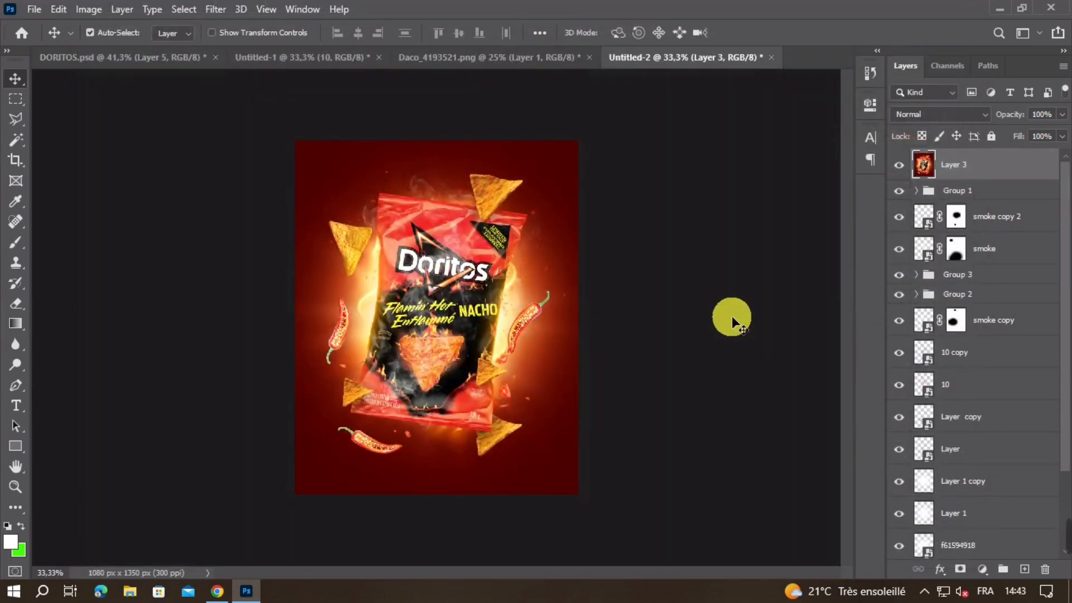
- Compare the poster before and after the color grade by toggling Layer 3's visibility at different zoom levels
key("ctrl+plus")
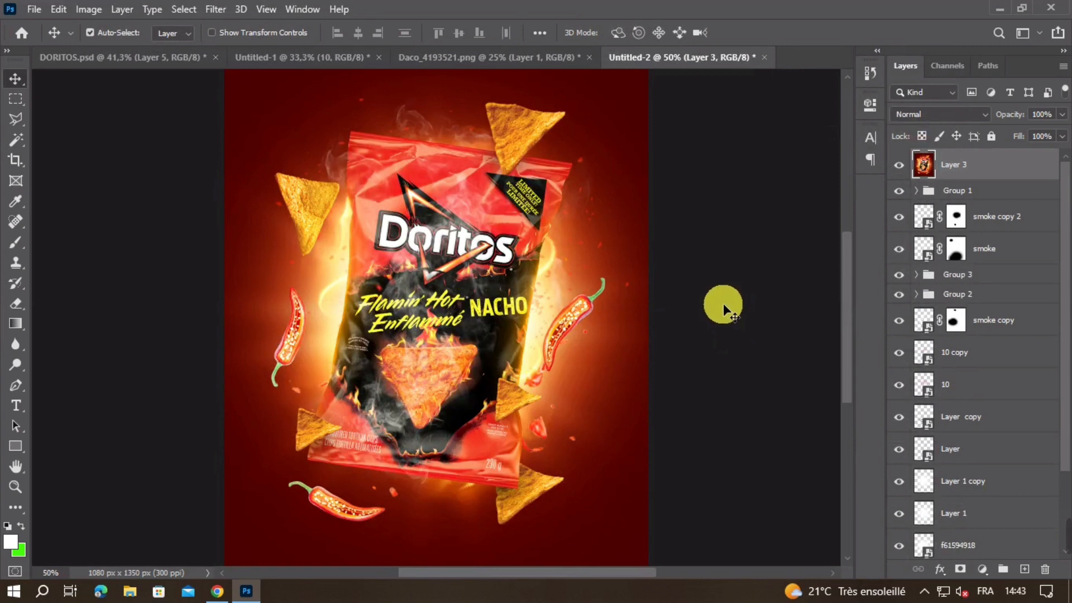
scroll(698, 307, "up", 2)
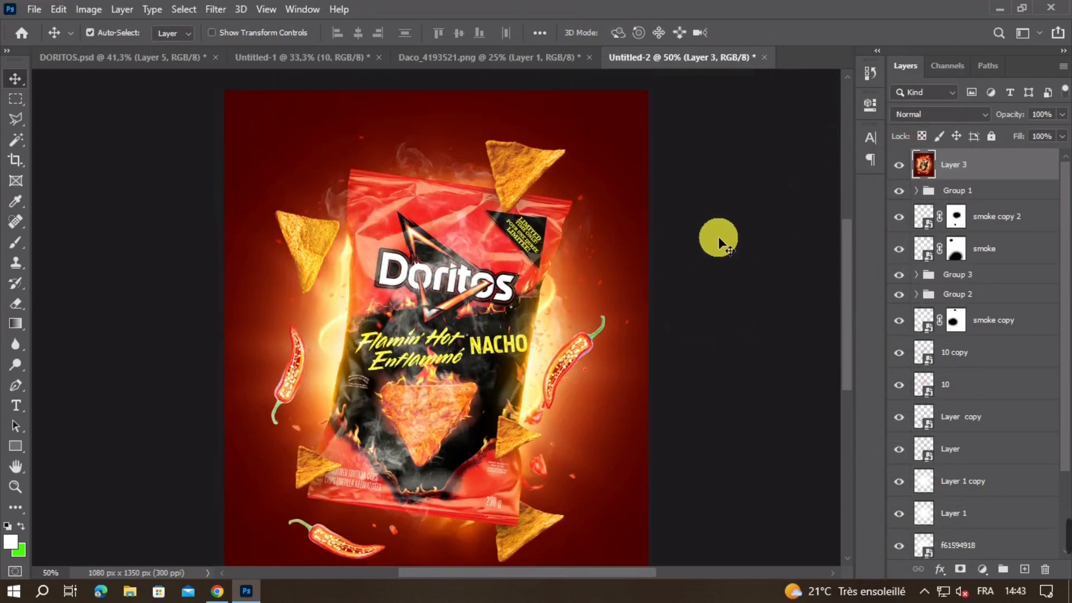
key("ctrl+minus")
key("ctrl+minus")
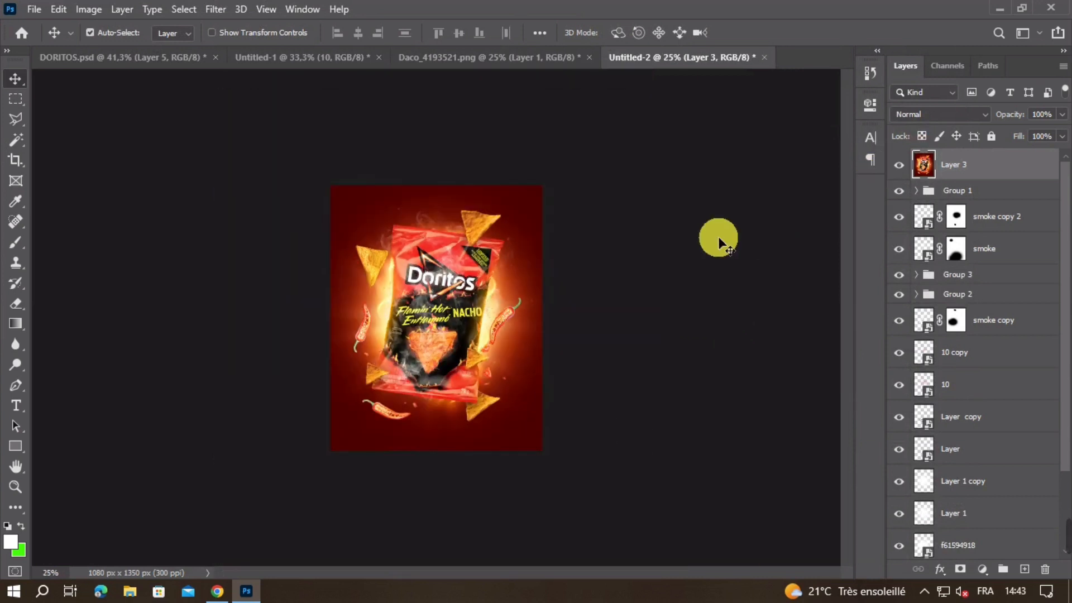
left_click(899, 165)
left_click(905, 168)
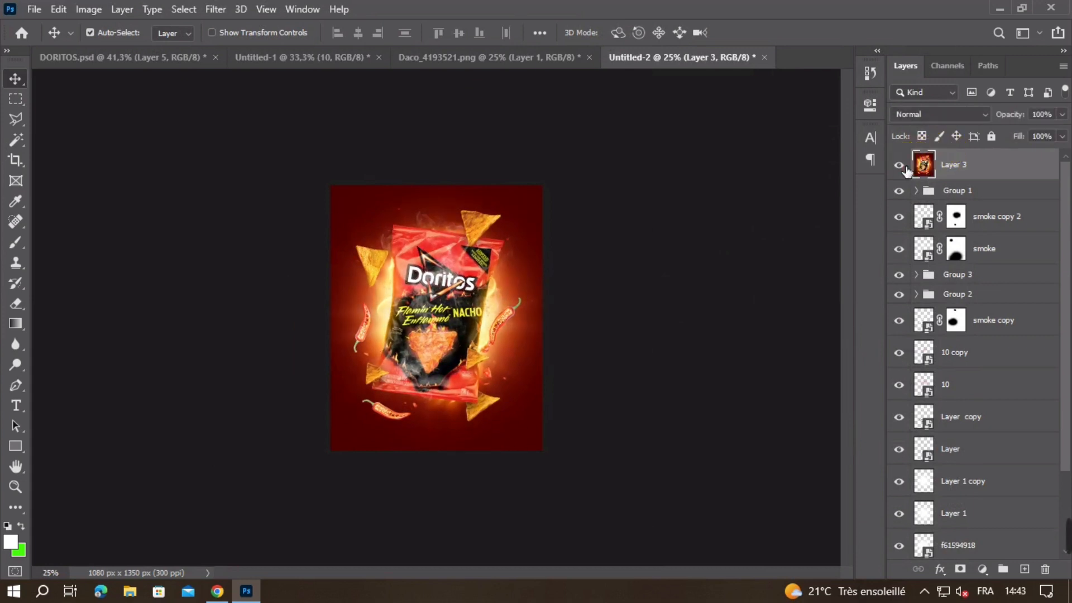
left_click(905, 167)
left_click(905, 167)
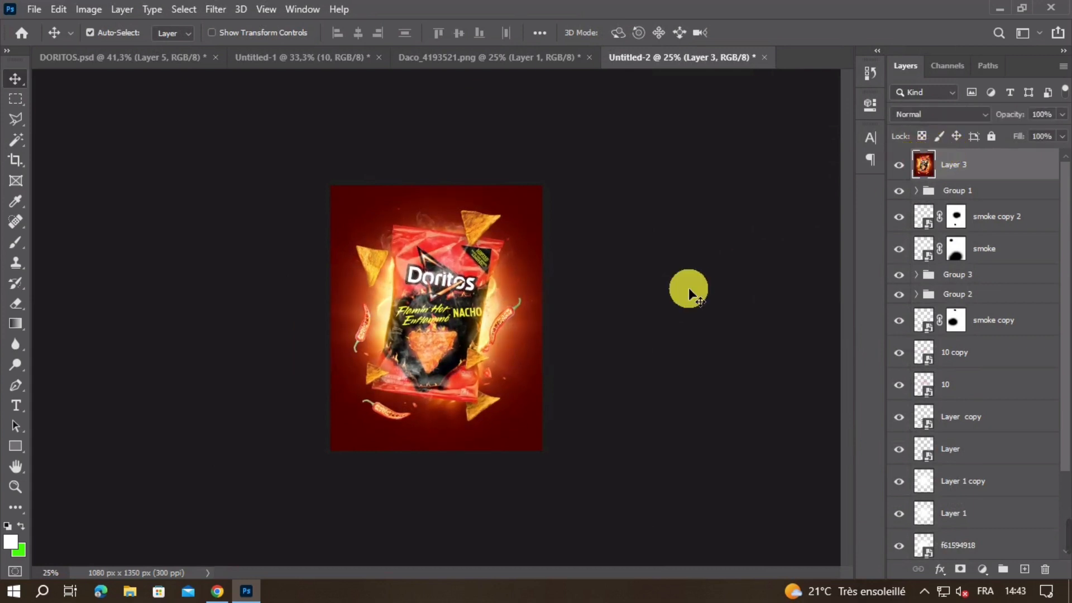
key("ctrl+plus")
key("ctrl+plus")
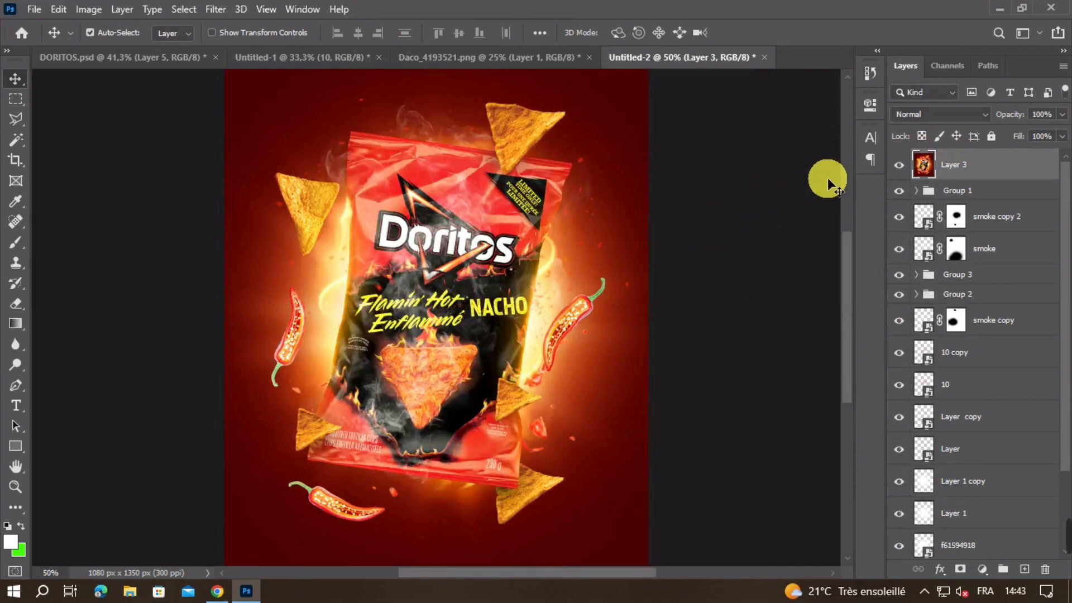
left_click(900, 165)
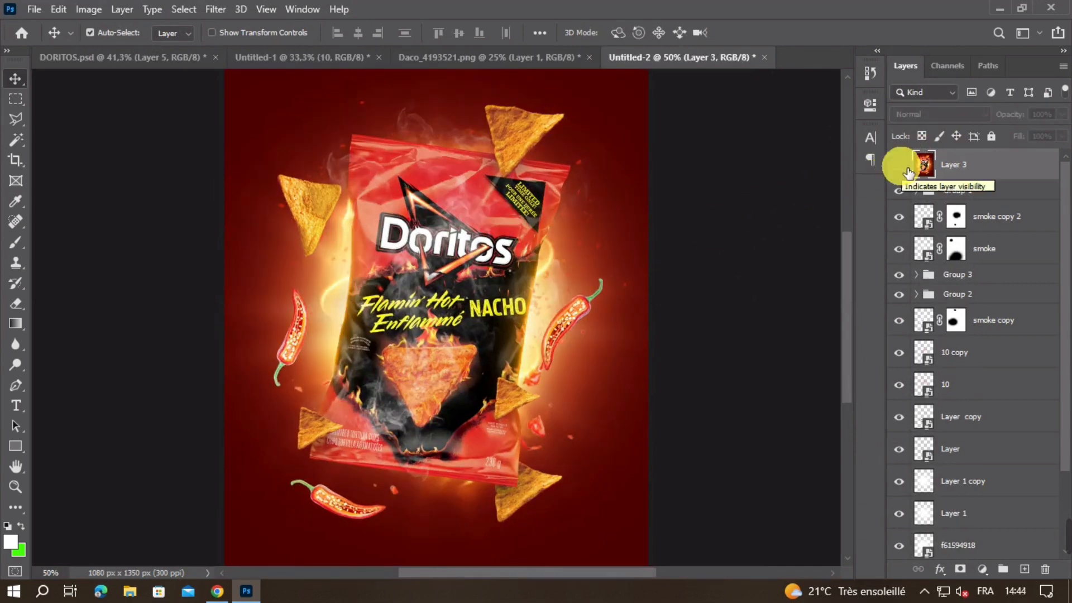
left_click(905, 167)
key("ctrl+minus")
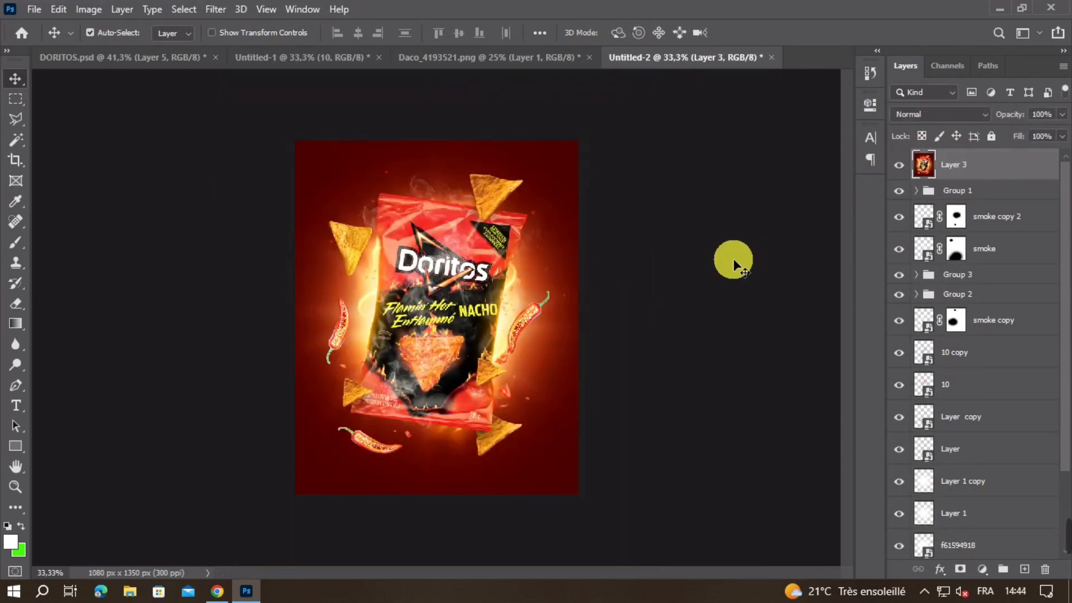